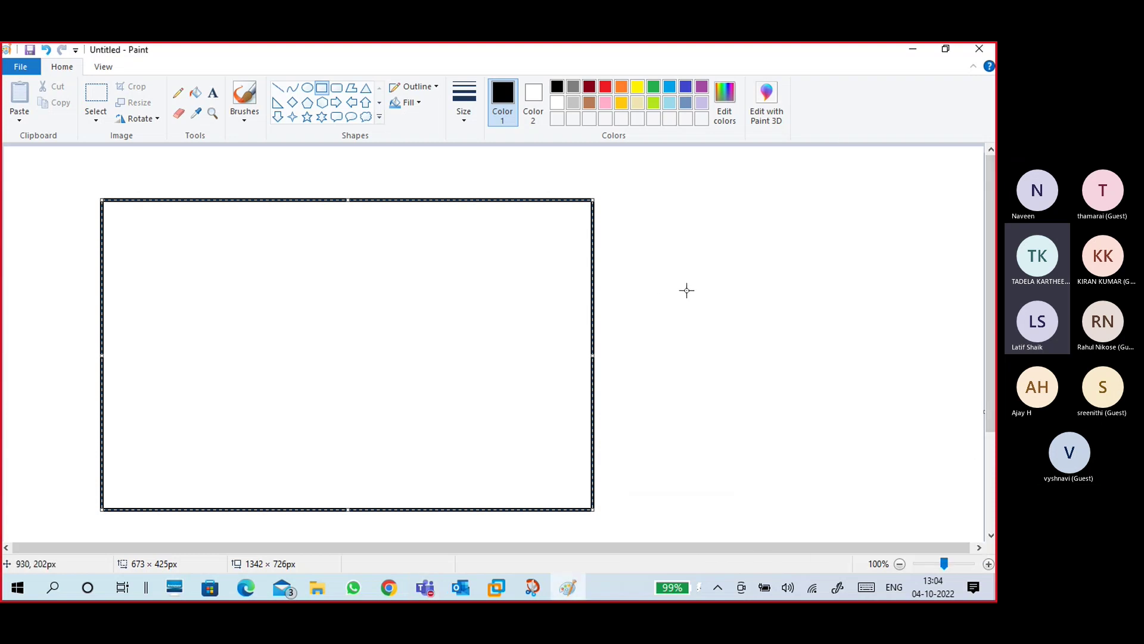
{"action": "left_click", "coordinate": [913, 51]}
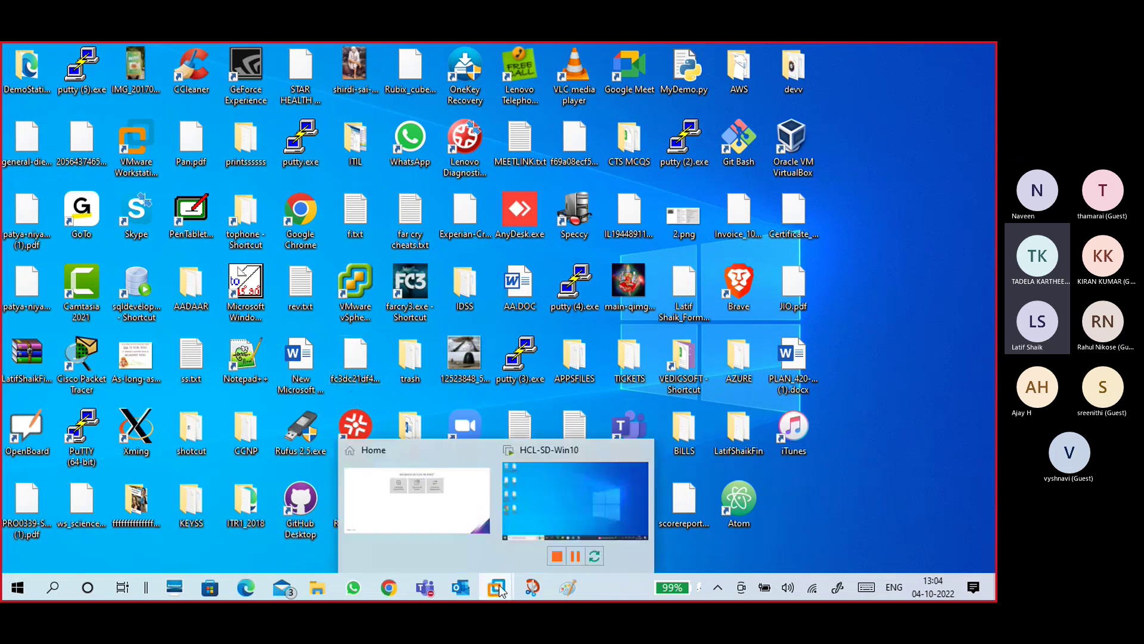
{"action": "left_click", "coordinate": [568, 589]}
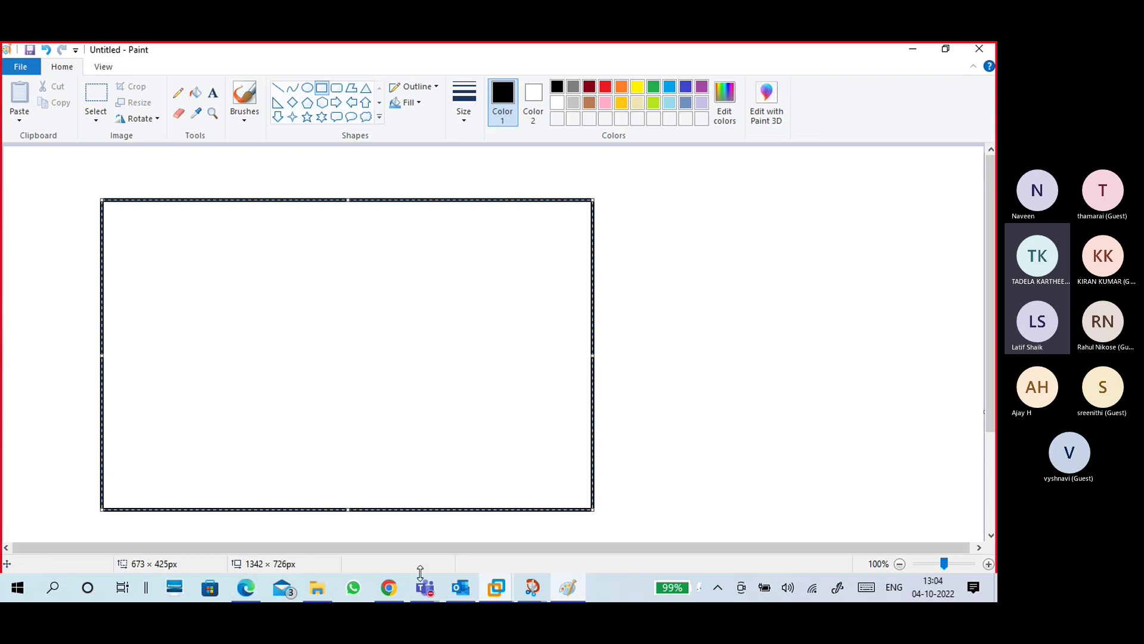
{"action": "mouse_move", "coordinate": [426, 587]}
{"action": "left_click", "coordinate": [439, 536]}
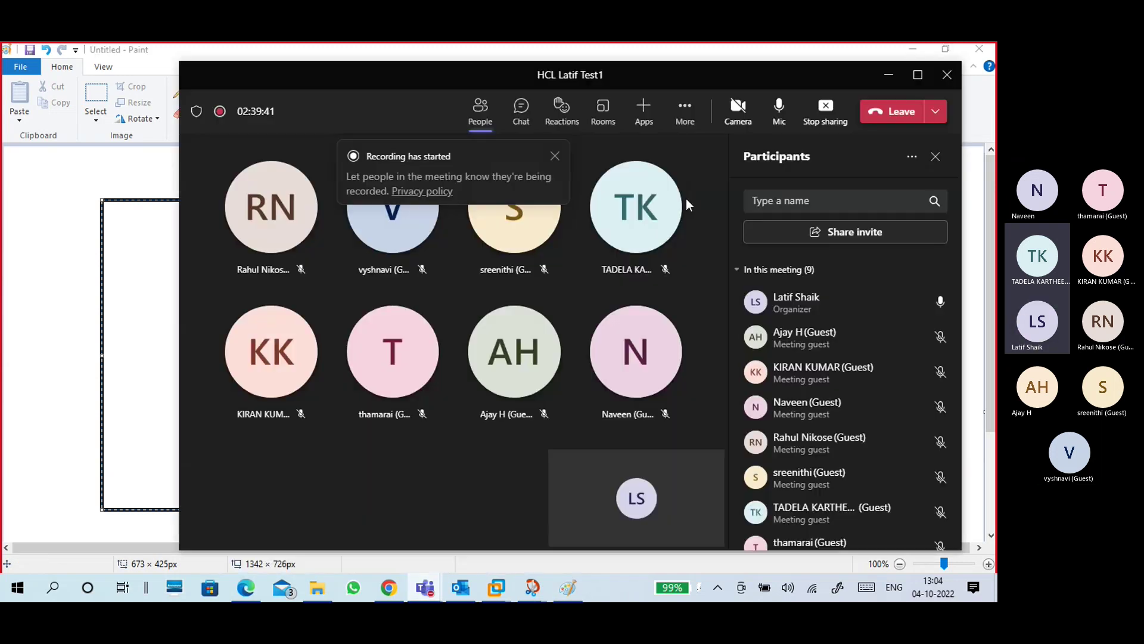
{"action": "left_click", "coordinate": [889, 75]}
Handwrite "Win10 Home" and "CPU i5" beside the large rectangle with the basic brush, and add an arrow pointing into the rectangle.
{"action": "left_click", "coordinate": [244, 102]}
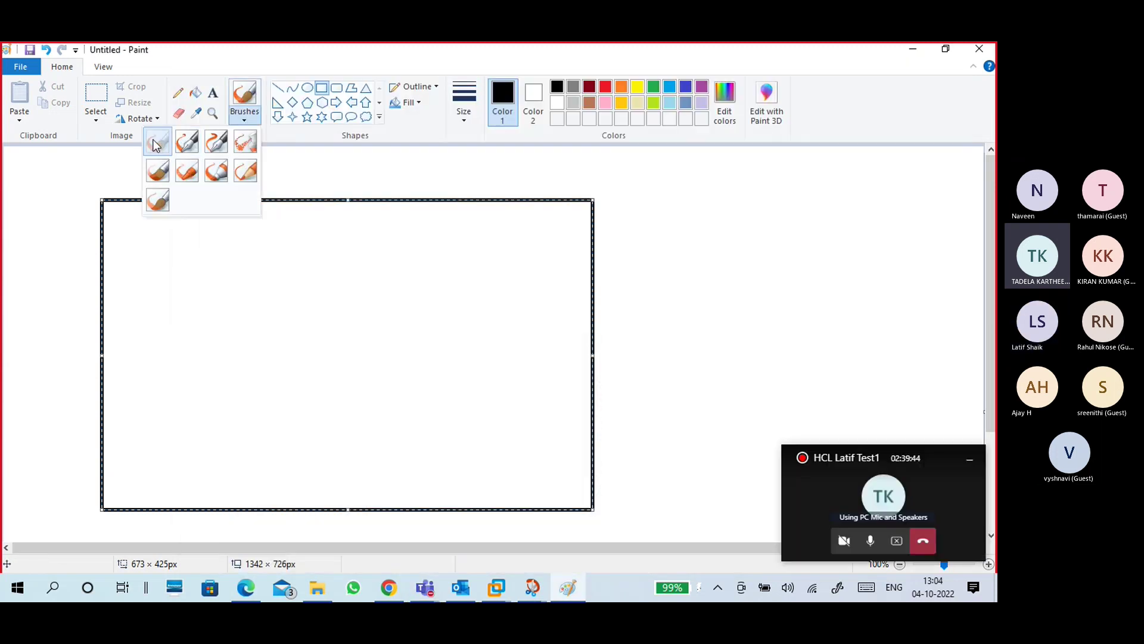
{"action": "left_click", "coordinate": [157, 141]}
{"action": "mouse_move", "coordinate": [17, 208]}
{"action": "left_mouse_down"}
{"action": "mouse_move", "coordinate": [38, 187]}
{"action": "mouse_move", "coordinate": [25, 180]}
{"action": "mouse_move", "coordinate": [55, 170]}
{"action": "mouse_move", "coordinate": [59, 192]}
{"action": "mouse_move", "coordinate": [89, 169]}
{"action": "left_mouse_up"}
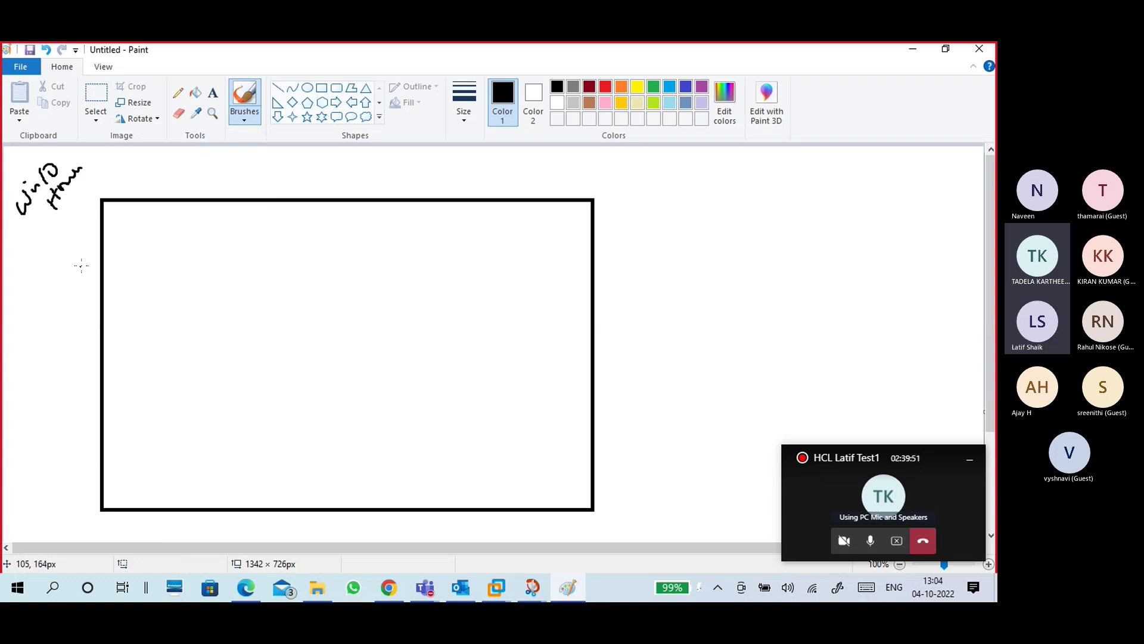
{"action": "mouse_move", "coordinate": [63, 221]}
{"action": "left_mouse_down"}
{"action": "mouse_move", "coordinate": [102, 218]}
{"action": "mouse_move", "coordinate": [105, 230]}
{"action": "left_mouse_up"}
{"action": "mouse_move", "coordinate": [16, 239]}
{"action": "left_mouse_down"}
{"action": "mouse_move", "coordinate": [22, 254]}
{"action": "mouse_move", "coordinate": [60, 226]}
{"action": "mouse_move", "coordinate": [43, 224]}
{"action": "left_mouse_up"}
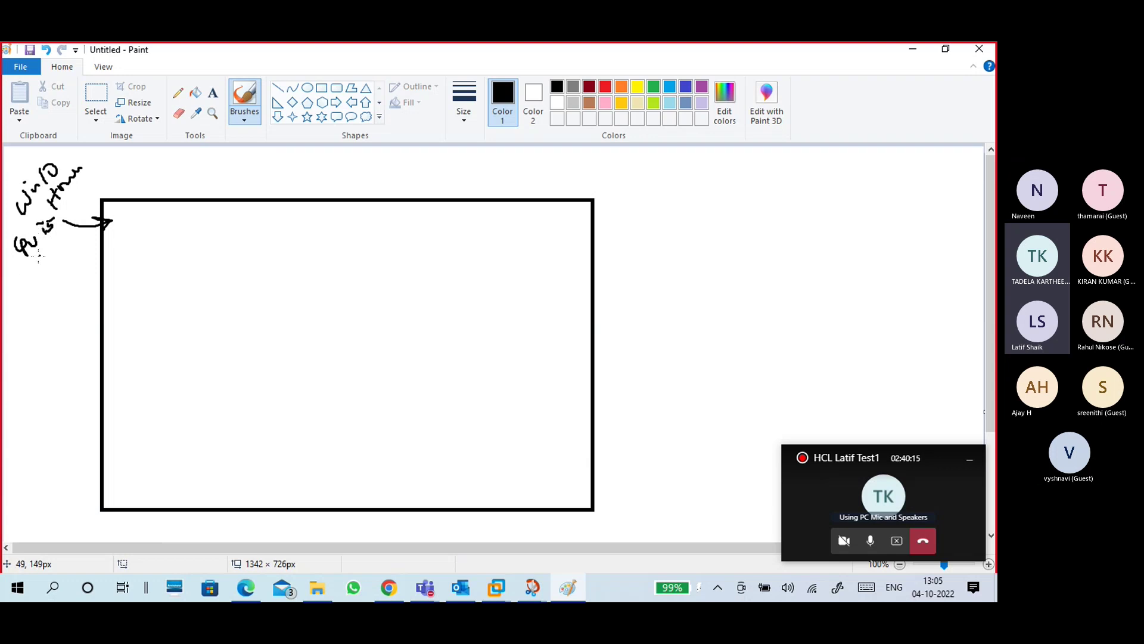
Handwrite "RAM 12g", "APP" and "wifi" below the CPU note, and mark a thick short dash across the large rectangle's lower right edge.
{"action": "mouse_move", "coordinate": [11, 284]}
{"action": "left_mouse_down"}
{"action": "mouse_move", "coordinate": [55, 243]}
{"action": "mouse_move", "coordinate": [64, 255]}
{"action": "mouse_move", "coordinate": [77, 235]}
{"action": "mouse_move", "coordinate": [81, 246]}
{"action": "left_mouse_up"}
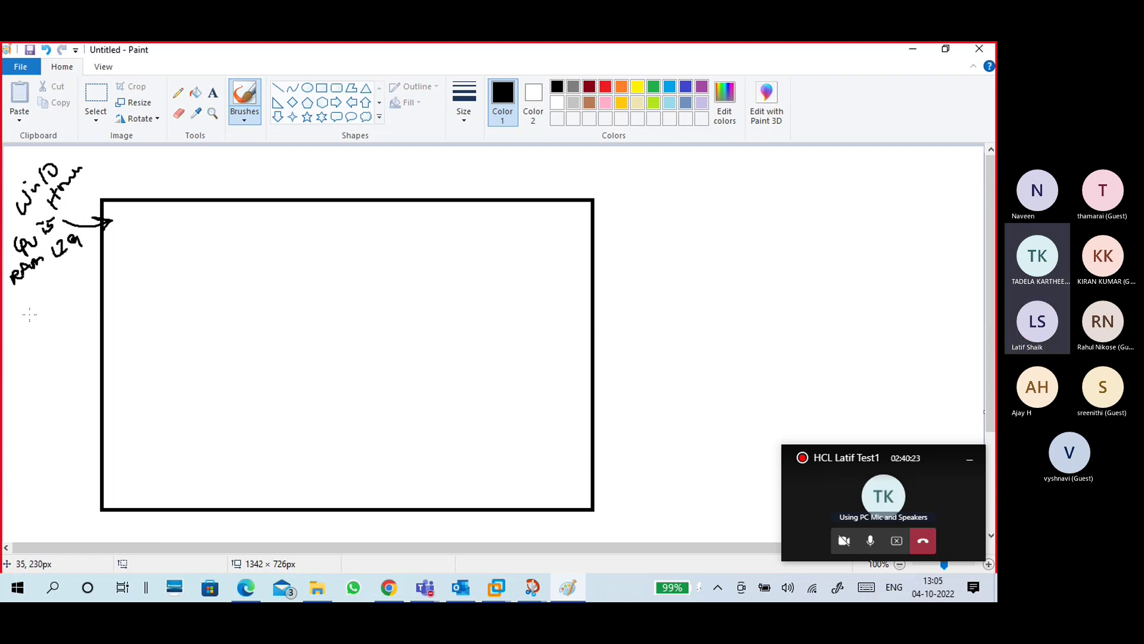
{"action": "left_click_drag", "start_coordinate": [13, 306], "coordinate": [53, 274]}
{"action": "left_click_drag", "start_coordinate": [65, 282], "coordinate": [92, 262]}
{"action": "mouse_move", "coordinate": [8, 325]}
{"action": "left_mouse_down"}
{"action": "mouse_move", "coordinate": [28, 318]}
{"action": "mouse_move", "coordinate": [34, 331]}
{"action": "mouse_move", "coordinate": [41, 315]}
{"action": "left_mouse_up"}
{"action": "mouse_move", "coordinate": [36, 324]}
{"action": "left_mouse_down"}
{"action": "mouse_move", "coordinate": [39, 308]}
{"action": "mouse_move", "coordinate": [72, 298]}
{"action": "left_mouse_up"}
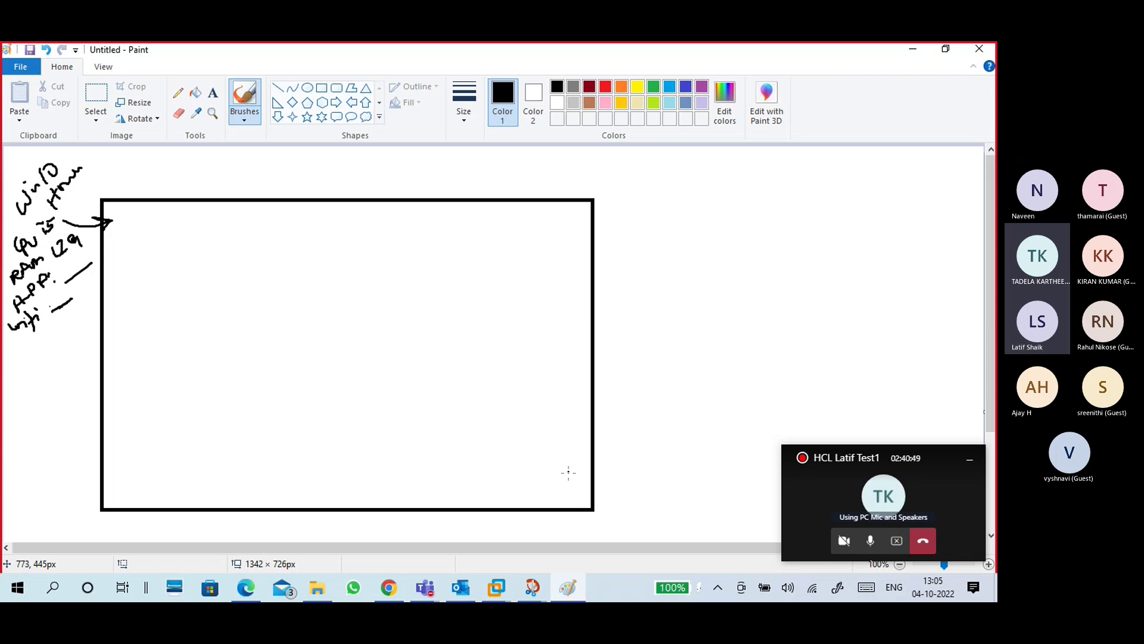
{"action": "left_click_drag", "start_coordinate": [581, 483], "coordinate": [611, 475]}
Sketch a router with two antennas right of the large rectangle and link it to the thick edge dash with a dashed line.
{"action": "mouse_move", "coordinate": [723, 278]}
{"action": "left_mouse_down"}
{"action": "mouse_move", "coordinate": [718, 253]}
{"action": "mouse_move", "coordinate": [803, 272]}
{"action": "mouse_move", "coordinate": [717, 279]}
{"action": "left_mouse_up"}
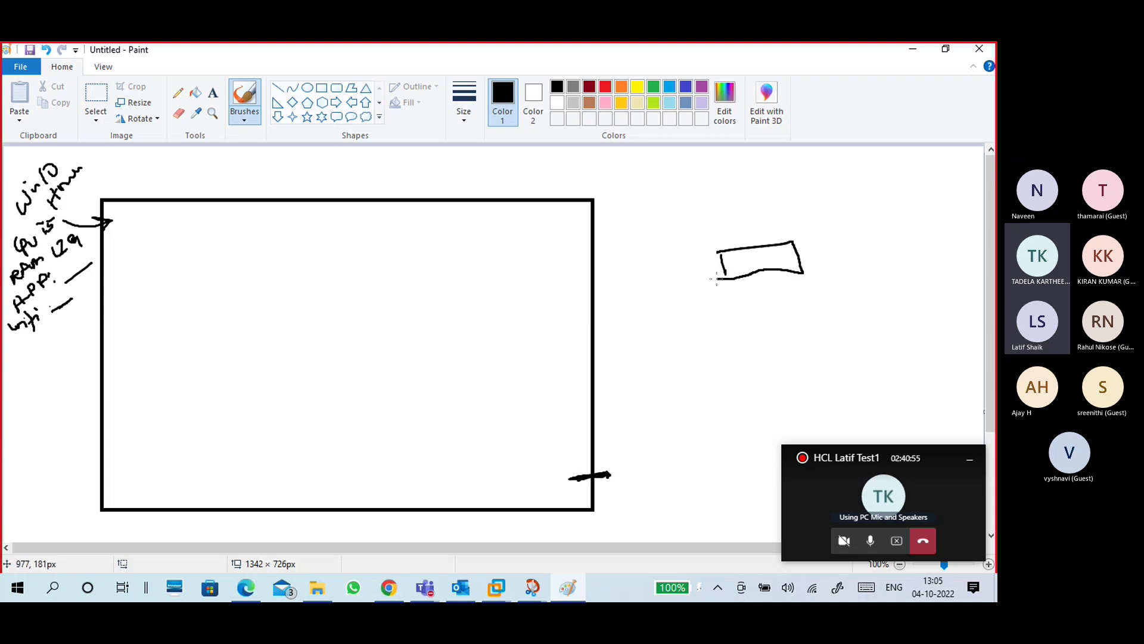
{"action": "mouse_move", "coordinate": [711, 235]}
{"action": "left_mouse_down"}
{"action": "mouse_move", "coordinate": [732, 258]}
{"action": "mouse_move", "coordinate": [794, 222]}
{"action": "left_mouse_up"}
{"action": "mouse_move", "coordinate": [614, 469]}
{"action": "left_mouse_down"}
{"action": "mouse_move", "coordinate": [669, 335]}
{"action": "mouse_move", "coordinate": [712, 275]}
{"action": "left_mouse_up"}
{"action": "left_click_drag", "start_coordinate": [718, 268], "coordinate": [721, 262]}
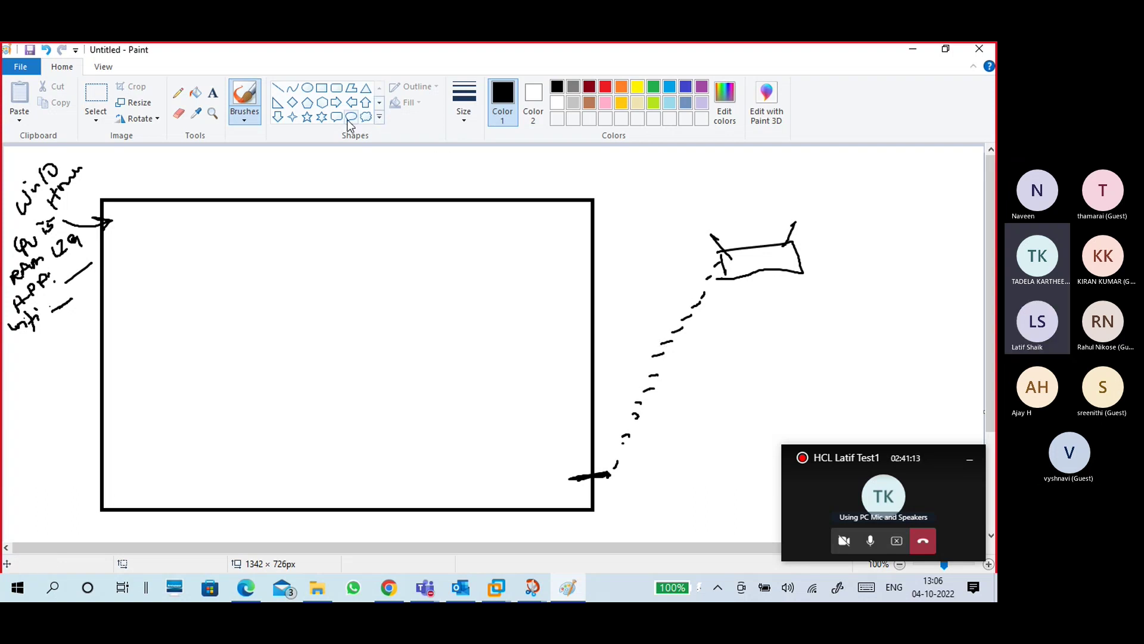
Activate the Rectangle shape tool and minimise the floating meeting window covering the canvas.
{"action": "left_click", "coordinate": [322, 88]}
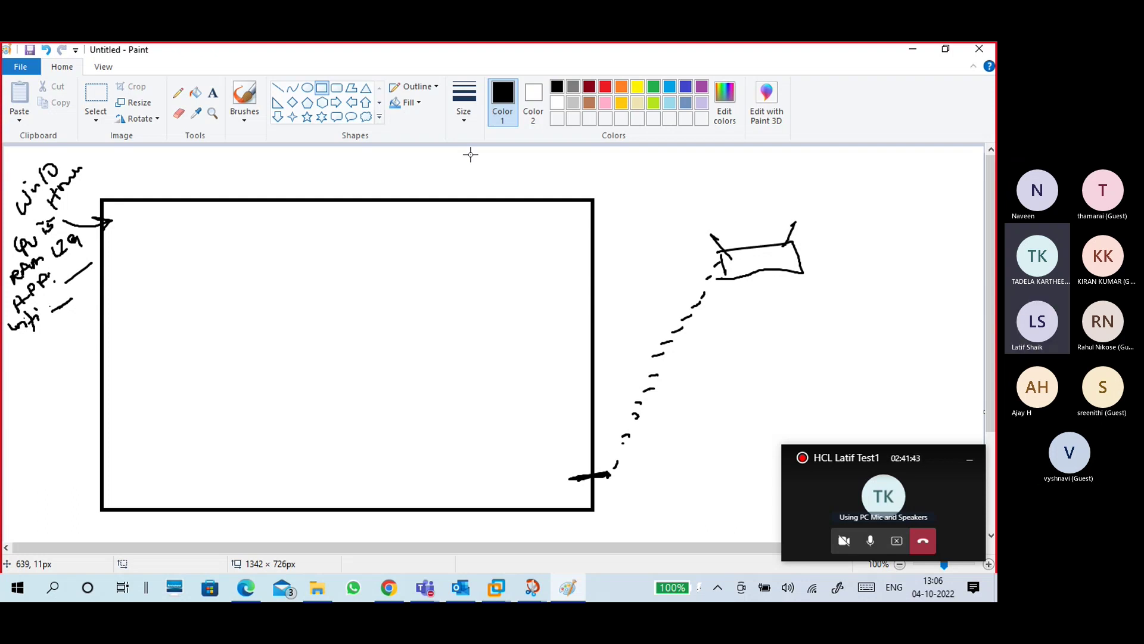
{"action": "left_click", "coordinate": [969, 459]}
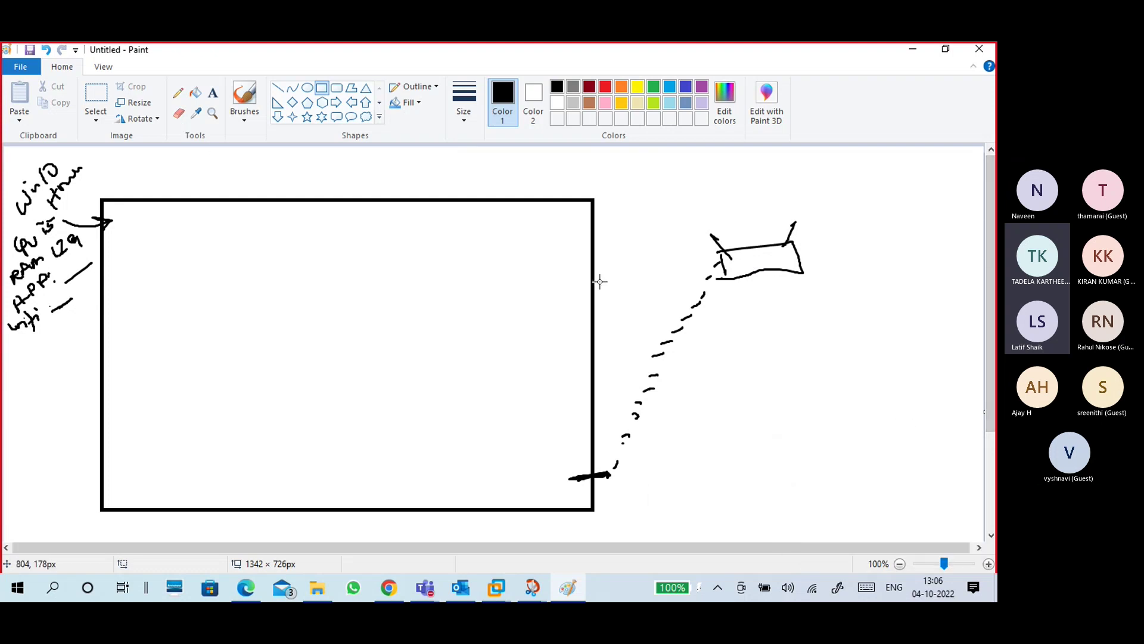
Undo the router sketch, its antennas and the dashed link, keeping the thick edge dash.
{"action": "key", "text": "ctrl+z"}
{"action": "key", "text": "ctrl+z"}
{"action": "key", "text": "ctrl+z"}
{"action": "key", "text": "ctrl+z"}
{"action": "key", "text": "ctrl+z"}
{"action": "key", "text": "ctrl+z"}
{"action": "key", "text": "ctrl+z"}
{"action": "key", "text": "ctrl+z"}
{"action": "key", "text": "ctrl+z"}
{"action": "key", "text": "ctrl+z"}
{"action": "key", "text": "ctrl+z"}
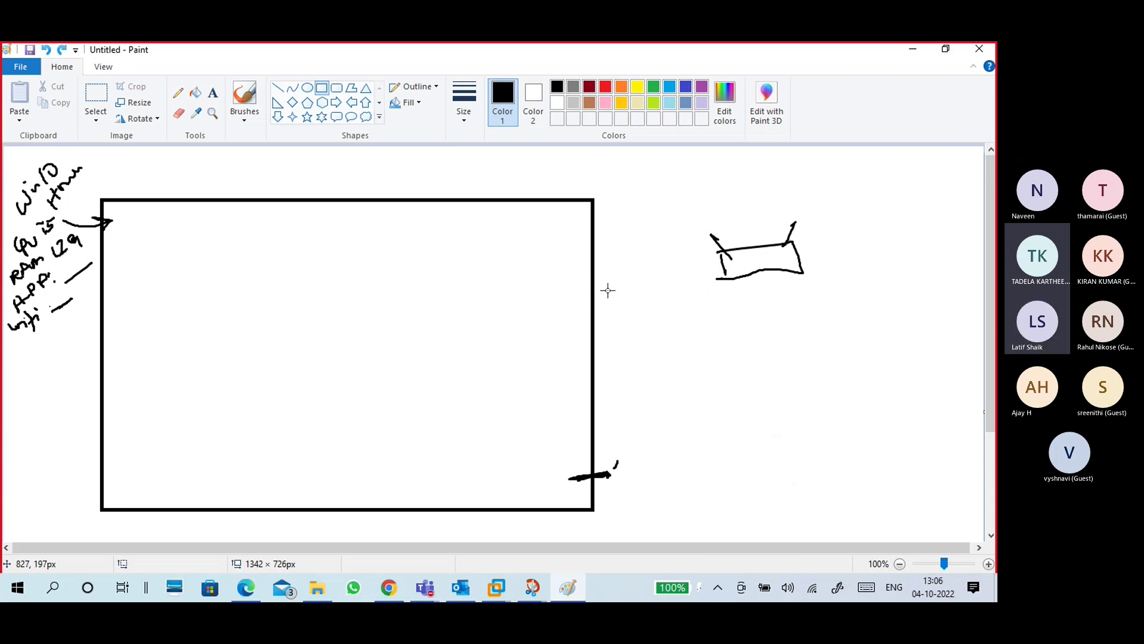
{"action": "key", "text": "ctrl+z"}
{"action": "key", "text": "ctrl+z"}
{"action": "key", "text": "ctrl+z"}
{"action": "key", "text": "ctrl+z"}
{"action": "key", "text": "ctrl+z"}
{"action": "key", "text": "ctrl+z"}
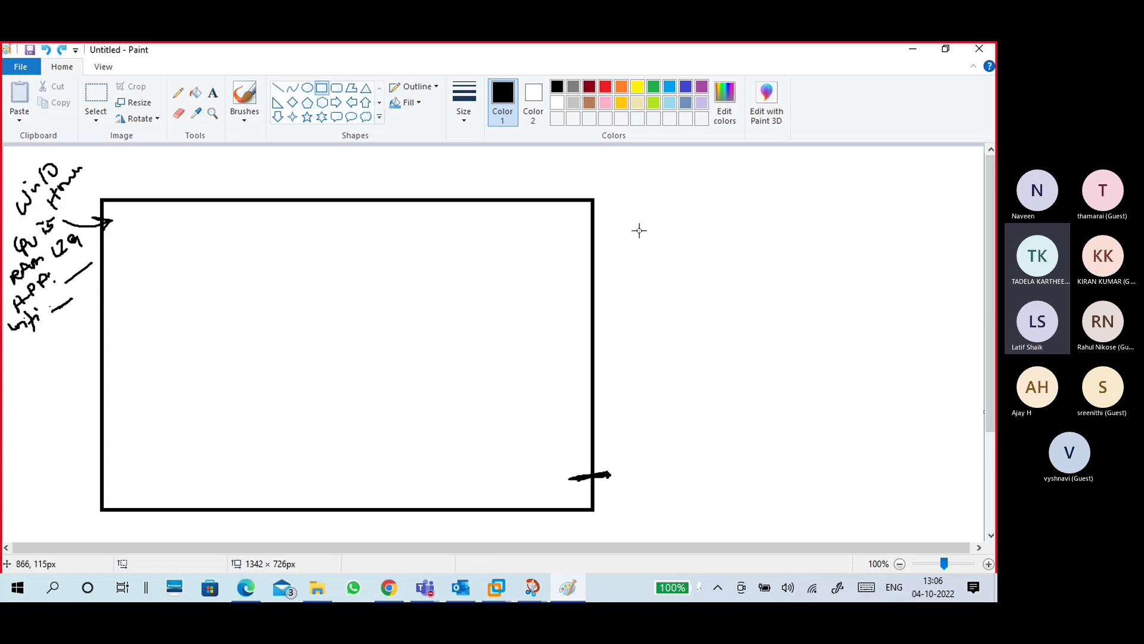
Draw a rectangle of about 246 × 417 px right of the large one and handwrite "Linux" inside it.
{"action": "left_click_drag", "start_coordinate": [656, 202], "coordinate": [836, 507]}
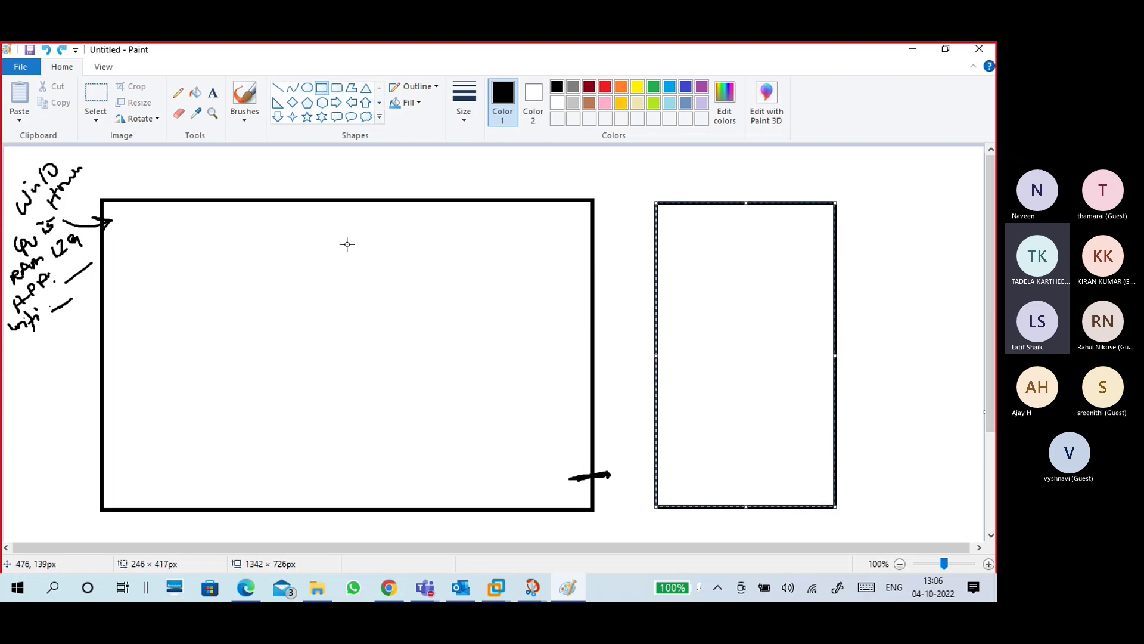
{"action": "left_click", "coordinate": [245, 115]}
{"action": "left_click", "coordinate": [161, 142]}
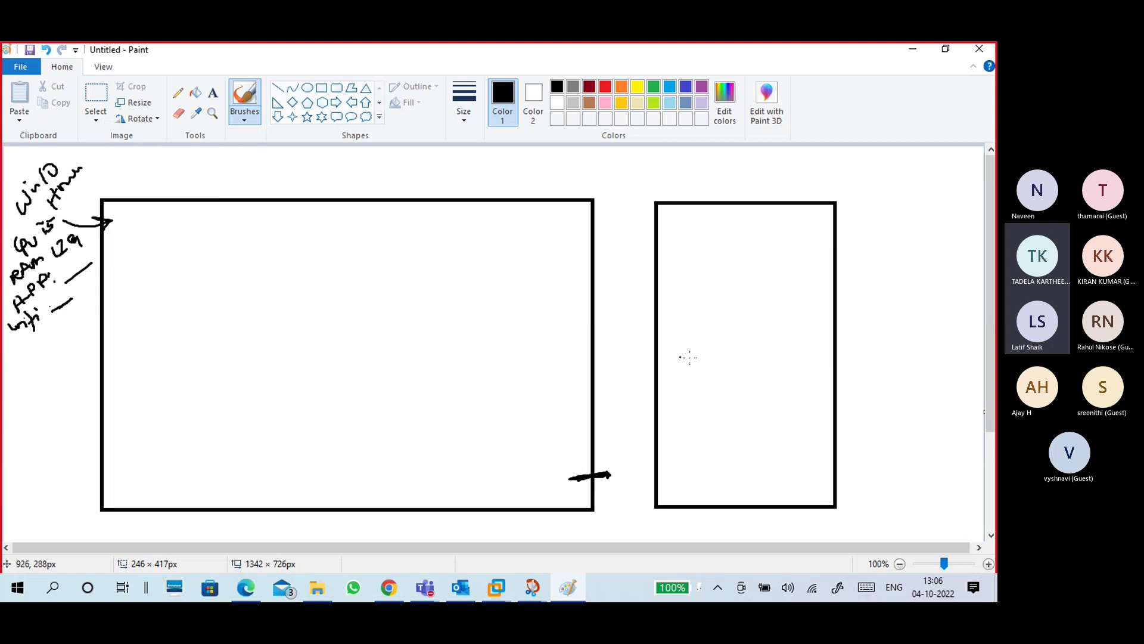
{"action": "mouse_move", "coordinate": [700, 321]}
{"action": "left_mouse_down"}
{"action": "mouse_move", "coordinate": [754, 285]}
{"action": "mouse_move", "coordinate": [749, 300]}
{"action": "left_mouse_up"}
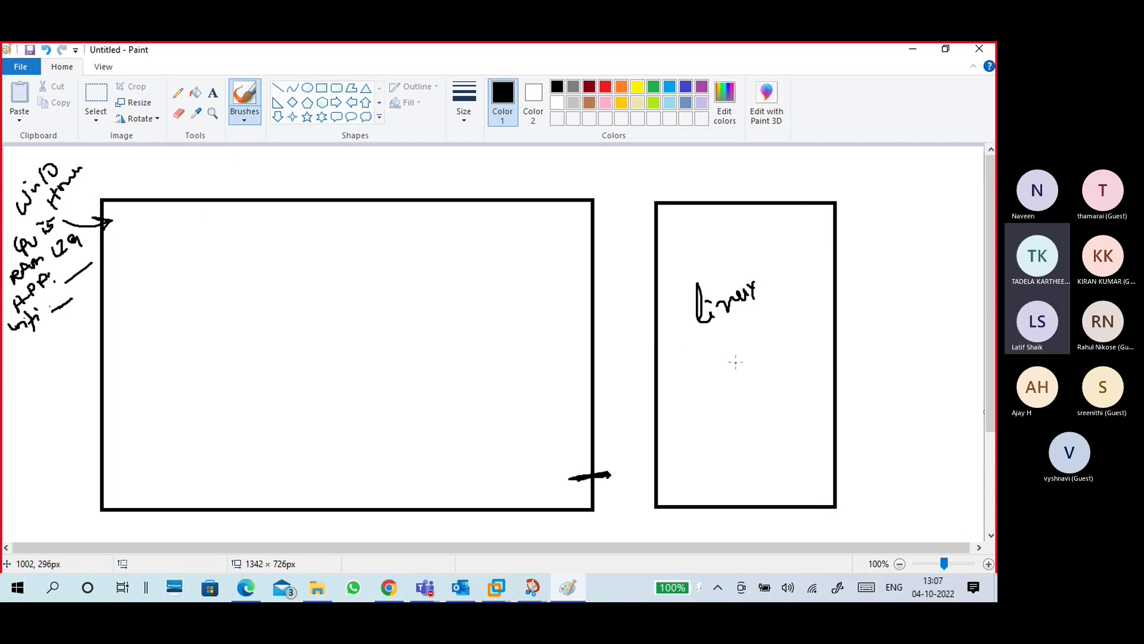
Sketch a small plug-in drive right of the Linux rectangle and a curved line joining the Linux rectangle to the large one.
{"action": "mouse_move", "coordinate": [874, 253]}
{"action": "left_mouse_down"}
{"action": "mouse_move", "coordinate": [902, 263]}
{"action": "mouse_move", "coordinate": [897, 246]}
{"action": "mouse_move", "coordinate": [916, 231]}
{"action": "left_mouse_up"}
{"action": "mouse_move", "coordinate": [906, 276]}
{"action": "left_mouse_down"}
{"action": "mouse_move", "coordinate": [943, 259]}
{"action": "mouse_move", "coordinate": [943, 211]}
{"action": "mouse_move", "coordinate": [938, 262]}
{"action": "left_mouse_up"}
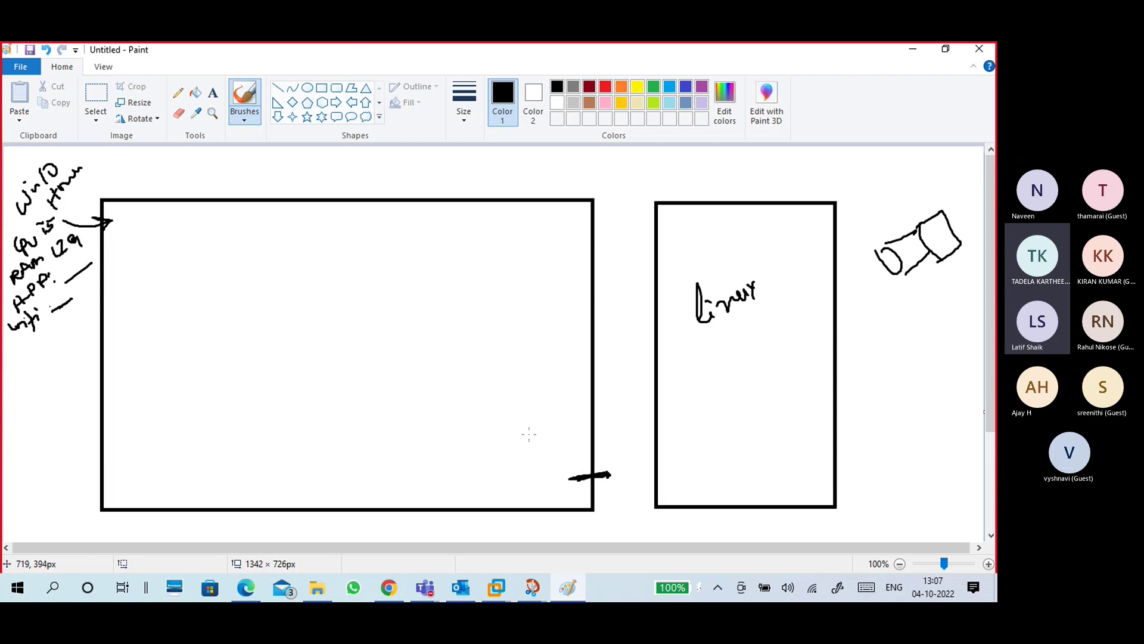
{"action": "left_click_drag", "start_coordinate": [513, 419], "coordinate": [699, 438]}
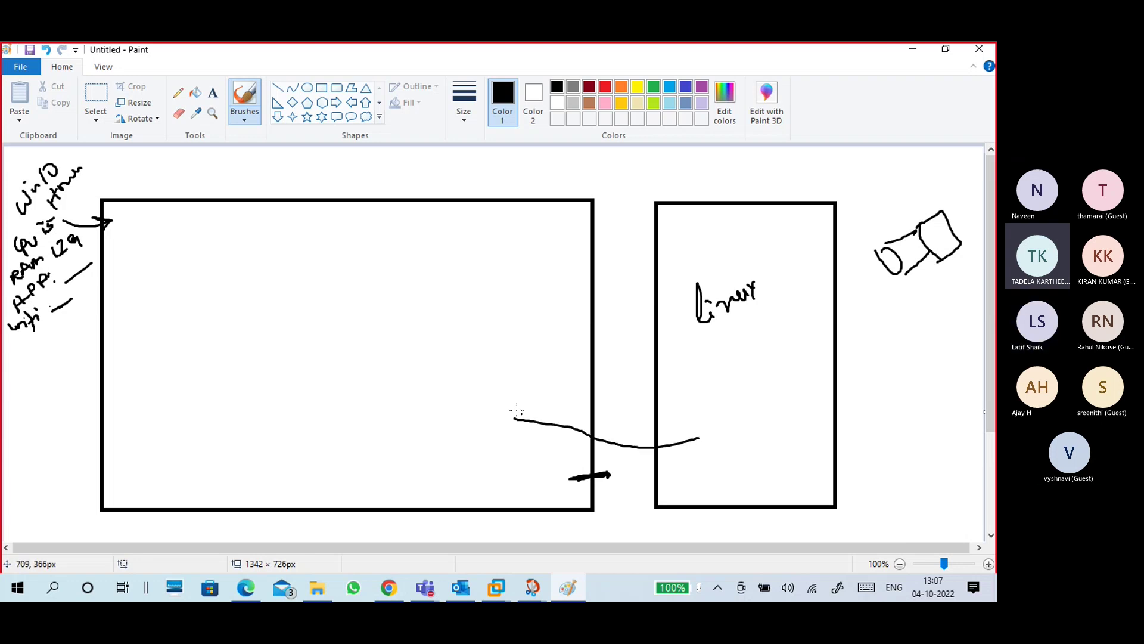
Sketch a window outline inside the large rectangle and a connecting cable below the large and Linux rectangles.
{"action": "mouse_move", "coordinate": [165, 253]}
{"action": "left_mouse_down"}
{"action": "mouse_move", "coordinate": [174, 329]}
{"action": "mouse_move", "coordinate": [388, 465]}
{"action": "mouse_move", "coordinate": [518, 394]}
{"action": "mouse_move", "coordinate": [488, 241]}
{"action": "mouse_move", "coordinate": [163, 255]}
{"action": "left_mouse_up"}
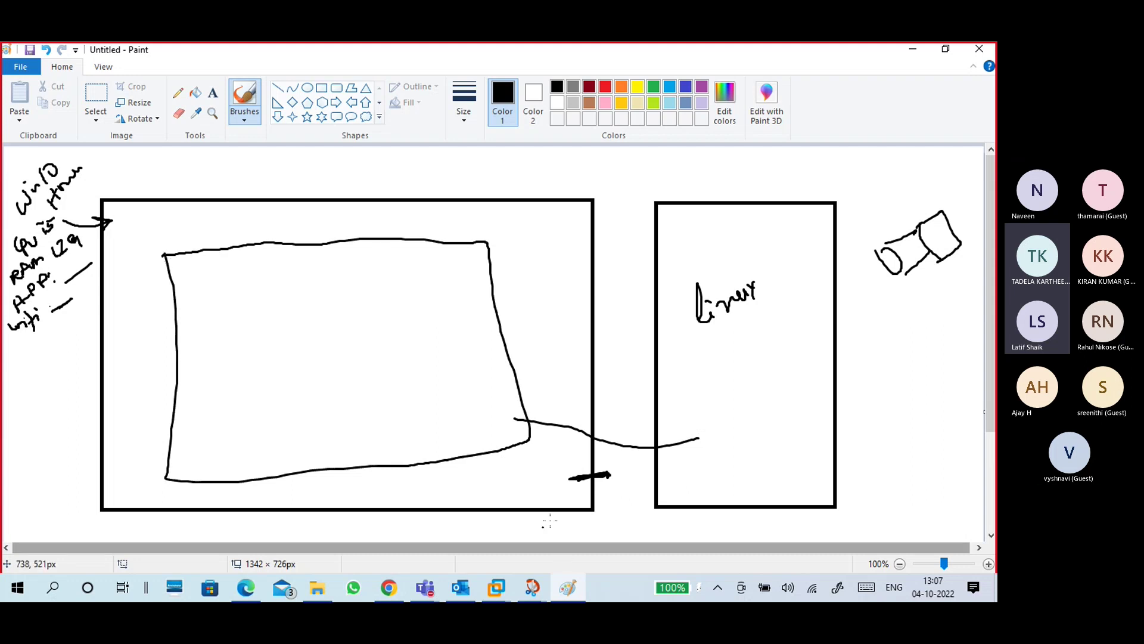
{"action": "mouse_move", "coordinate": [560, 511]}
{"action": "left_mouse_down"}
{"action": "mouse_move", "coordinate": [633, 524]}
{"action": "mouse_move", "coordinate": [683, 513]}
{"action": "mouse_move", "coordinate": [680, 503]}
{"action": "left_mouse_up"}
{"action": "left_click_drag", "start_coordinate": [544, 531], "coordinate": [721, 509]}
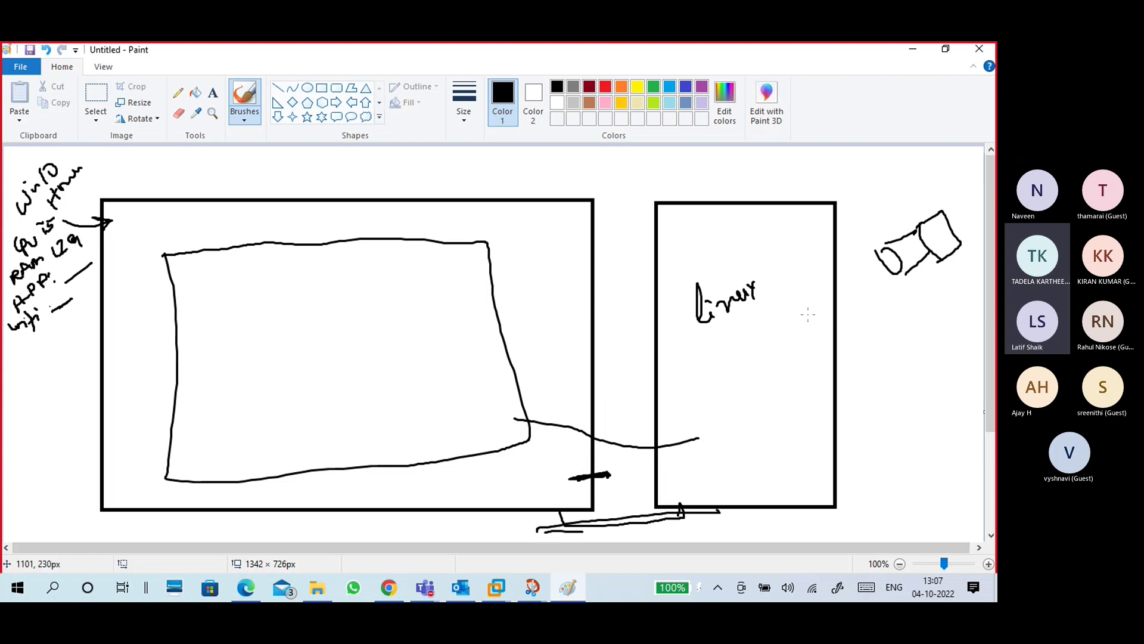
Underline "Linux" and handwrite "Putty" at the upper left of the sketched inner window.
{"action": "left_click_drag", "start_coordinate": [713, 338], "coordinate": [779, 302]}
{"action": "mouse_move", "coordinate": [192, 253]}
{"action": "left_mouse_down"}
{"action": "mouse_move", "coordinate": [199, 274]}
{"action": "mouse_move", "coordinate": [223, 263]}
{"action": "left_mouse_up"}
{"action": "mouse_move", "coordinate": [218, 252]}
{"action": "left_mouse_down"}
{"action": "mouse_move", "coordinate": [247, 242]}
{"action": "mouse_move", "coordinate": [238, 260]}
{"action": "left_mouse_up"}
{"action": "left_click_drag", "start_coordinate": [216, 240], "coordinate": [234, 225]}
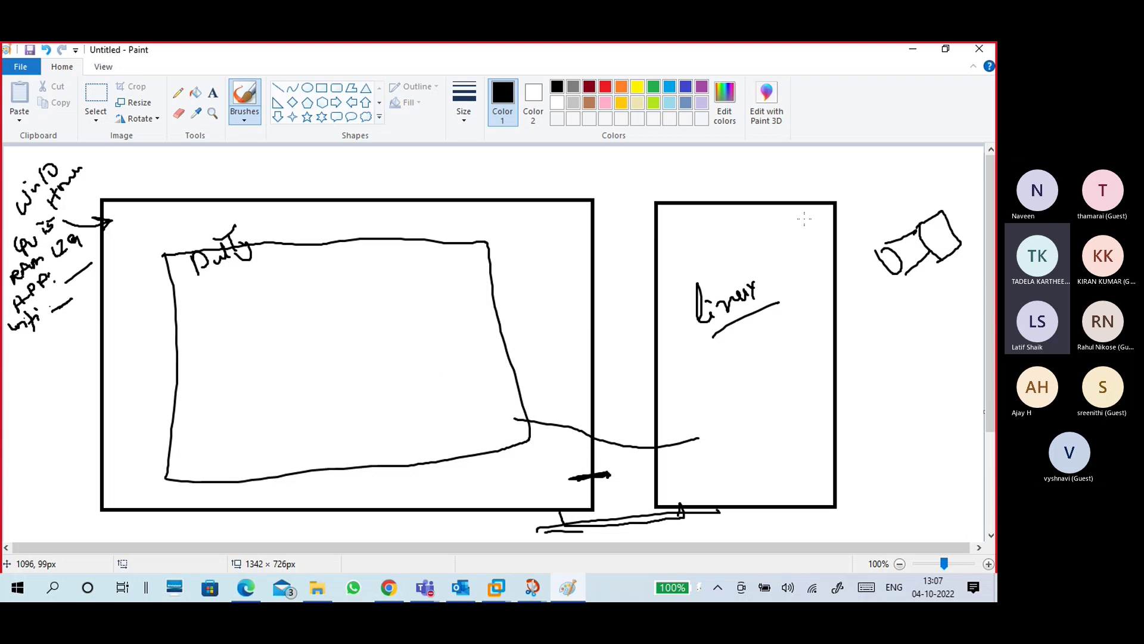
{"action": "left_click_drag", "start_coordinate": [804, 216], "coordinate": [876, 193]}
Undo the Putty label, underline, connecting lines, inner window and drive sketch, back to the "Linux" label.
{"action": "key", "text": "ctrl+z"}
{"action": "key", "text": "ctrl+z"}
{"action": "key", "text": "ctrl+z"}
{"action": "key", "text": "ctrl+z"}
{"action": "key", "text": "ctrl+z"}
{"action": "key", "text": "ctrl+z"}
{"action": "key", "text": "ctrl+z"}
{"action": "key", "text": "ctrl+z"}
{"action": "key", "text": "ctrl+z"}
{"action": "key", "text": "ctrl+z"}
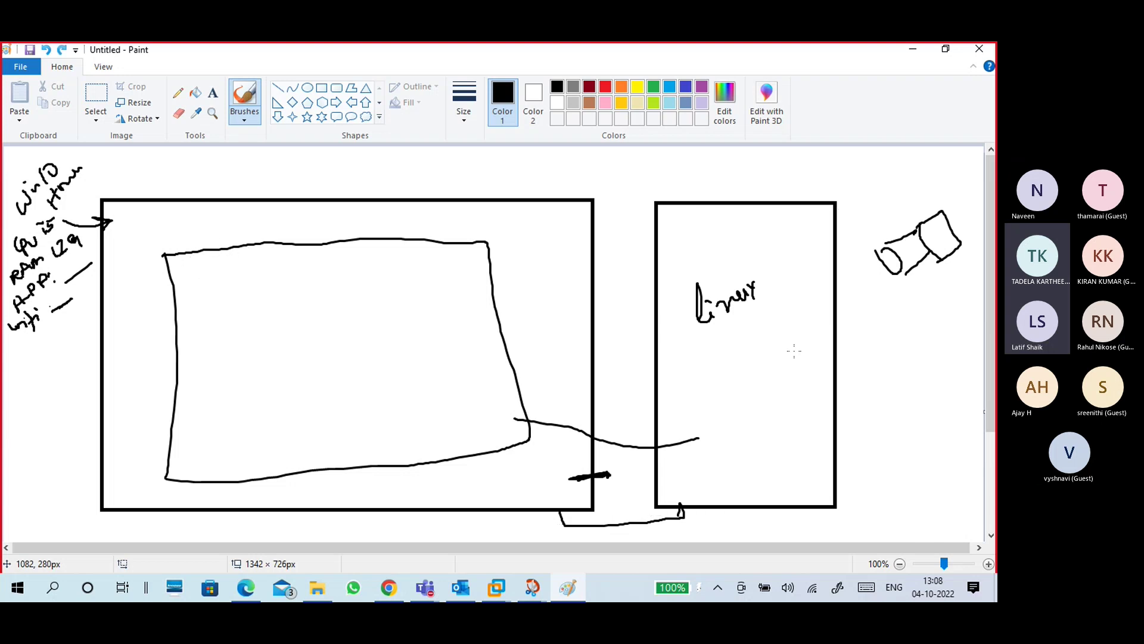
{"action": "key", "text": "ctrl+z"}
{"action": "key", "text": "ctrl+z"}
{"action": "key", "text": "ctrl+z"}
{"action": "key", "text": "ctrl+z"}
{"action": "key", "text": "ctrl+z"}
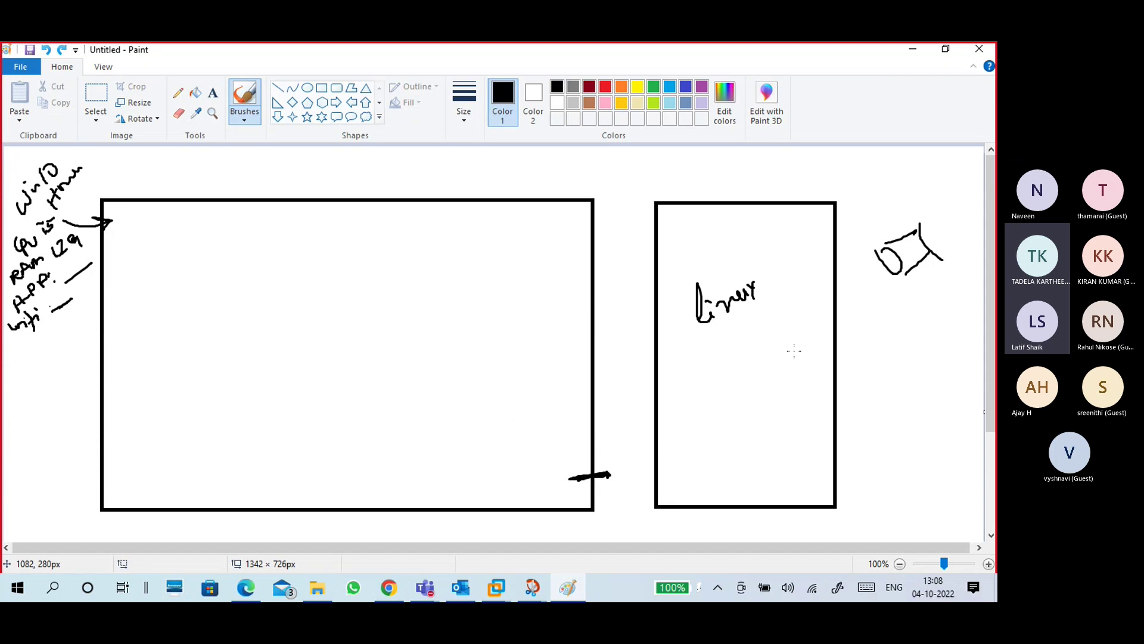
{"action": "key", "text": "ctrl+z"}
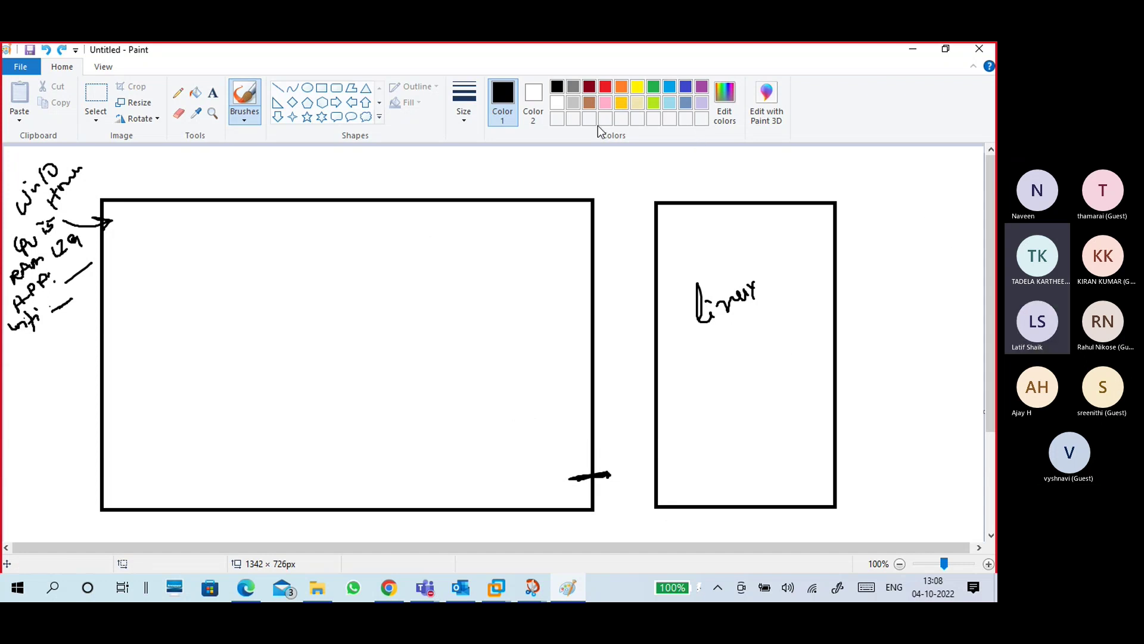
Draw a narrow rectangle of about 143 × 412 px right of the Linux rectangle.
{"action": "left_click", "coordinate": [322, 88]}
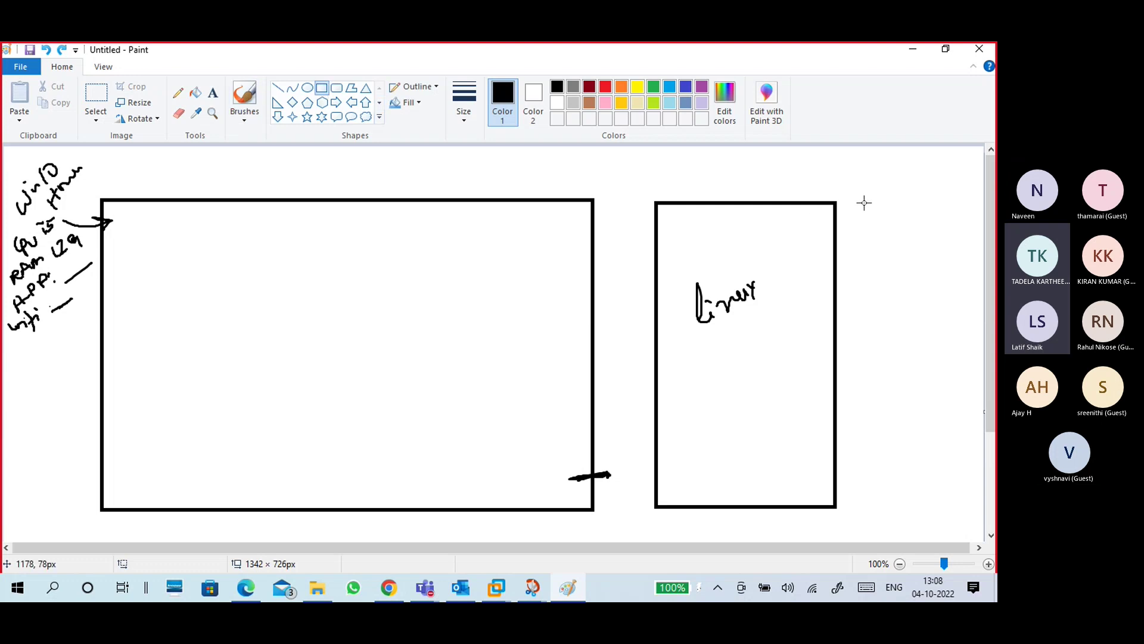
{"action": "left_click_drag", "start_coordinate": [864, 204], "coordinate": [968, 503]}
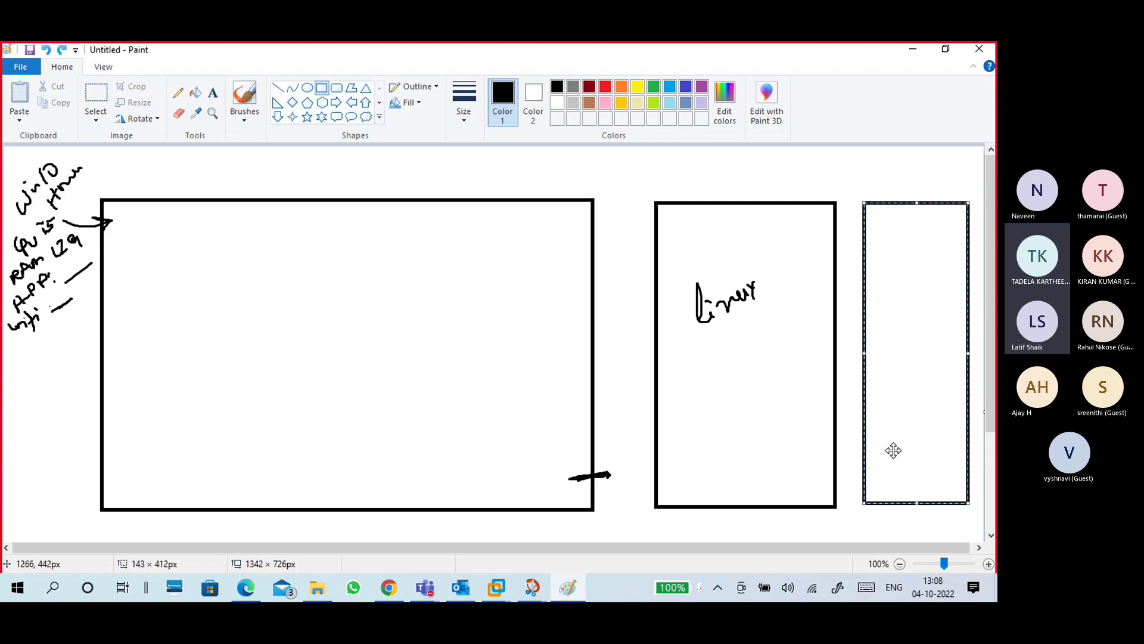
Handwrite "Win server 2019" in the narrow rectangle with the basic brush and add a tick beside "Linux".
{"action": "left_click", "coordinate": [234, 119]}
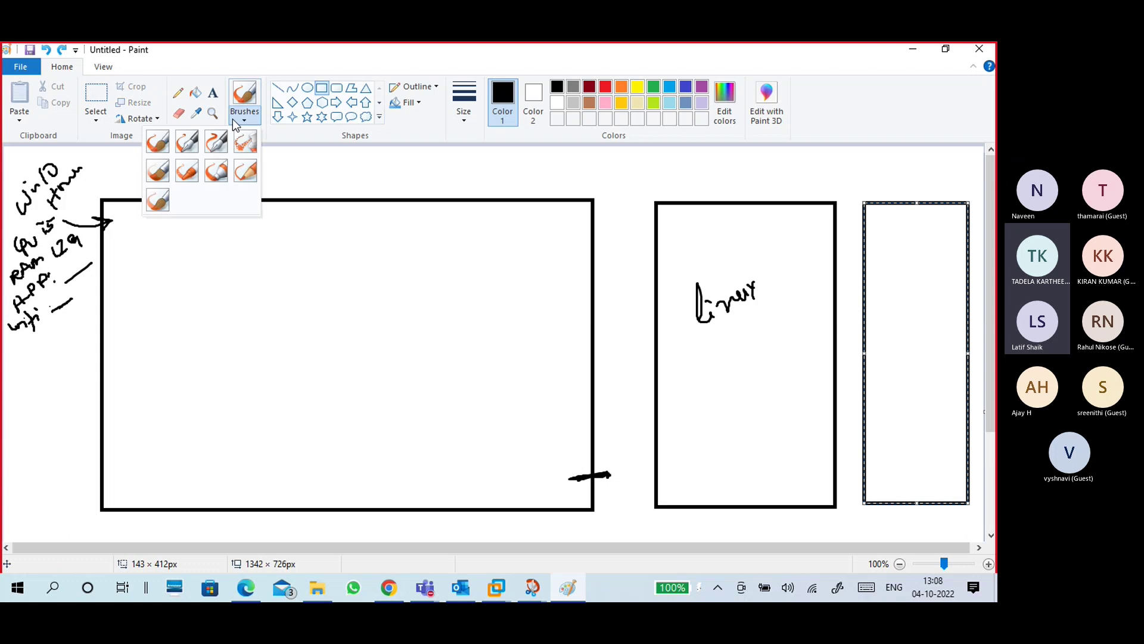
{"action": "left_click", "coordinate": [159, 143]}
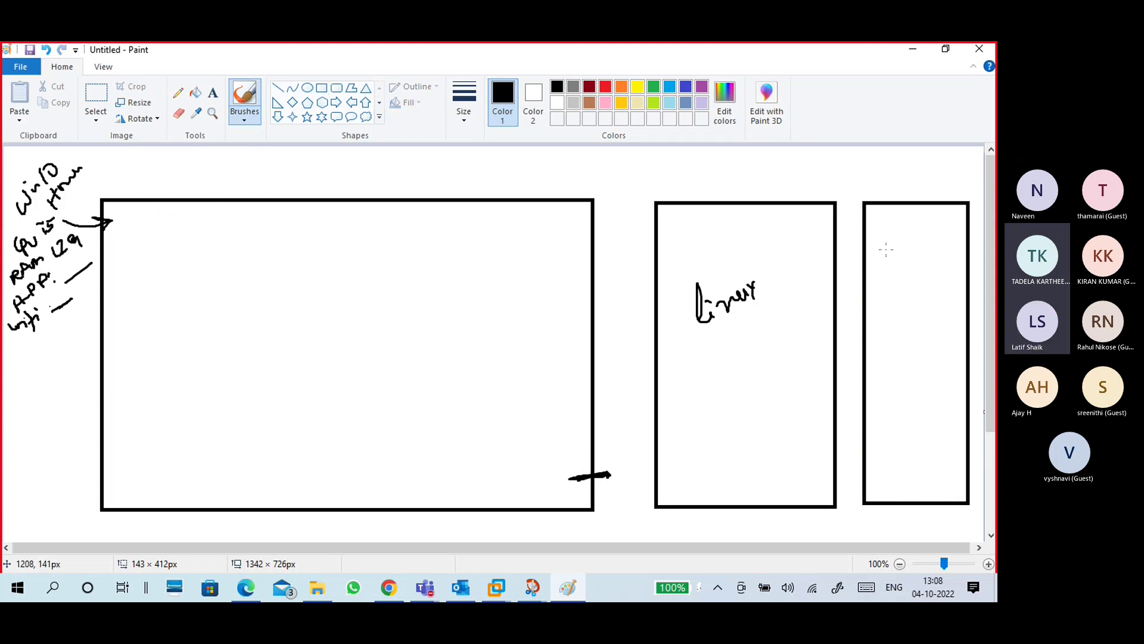
{"action": "left_click_drag", "start_coordinate": [886, 250], "coordinate": [925, 240]}
{"action": "left_click_drag", "start_coordinate": [769, 279], "coordinate": [784, 266]}
{"action": "left_click_drag", "start_coordinate": [894, 285], "coordinate": [942, 238]}
{"action": "mouse_move", "coordinate": [903, 292]}
{"action": "left_mouse_down"}
{"action": "mouse_move", "coordinate": [946, 276]}
{"action": "mouse_move", "coordinate": [917, 295]}
{"action": "left_mouse_up"}
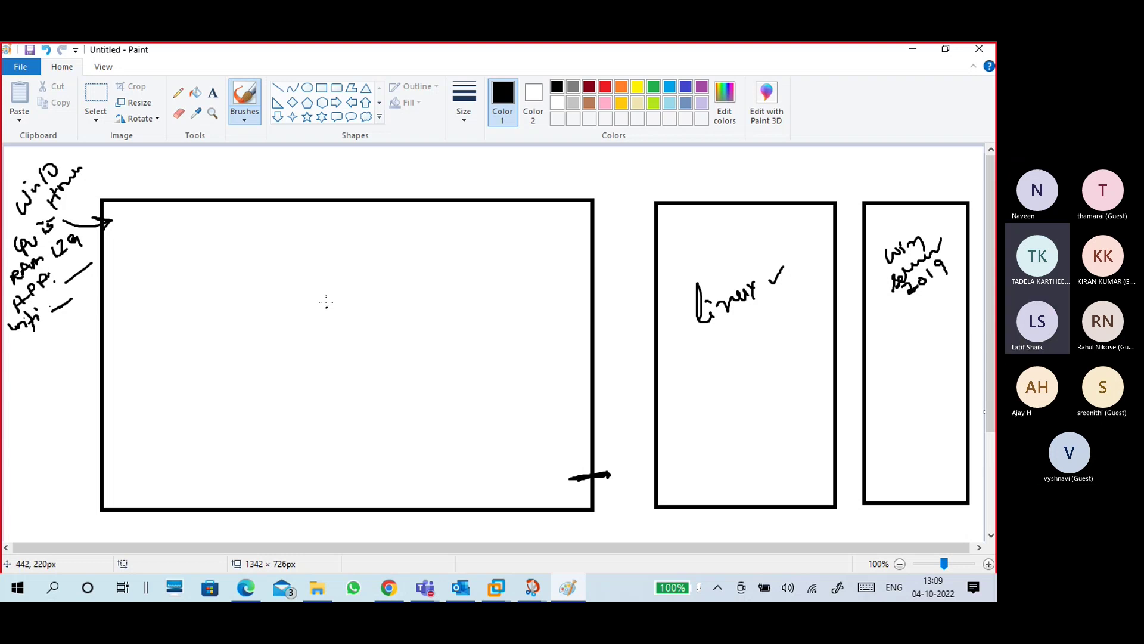
Draw two parallel, nearly vertical lines about 424 px tall through the large rectangle, right of its middle, from upper to lower edge.
{"action": "left_click", "coordinate": [178, 113]}
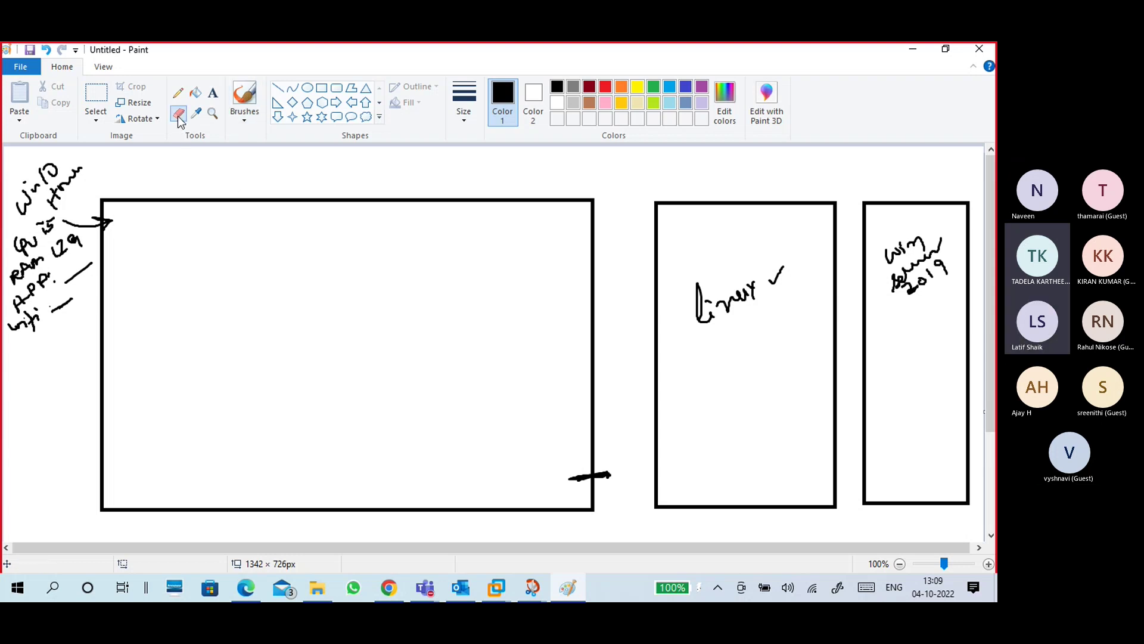
{"action": "left_click", "coordinate": [278, 89]}
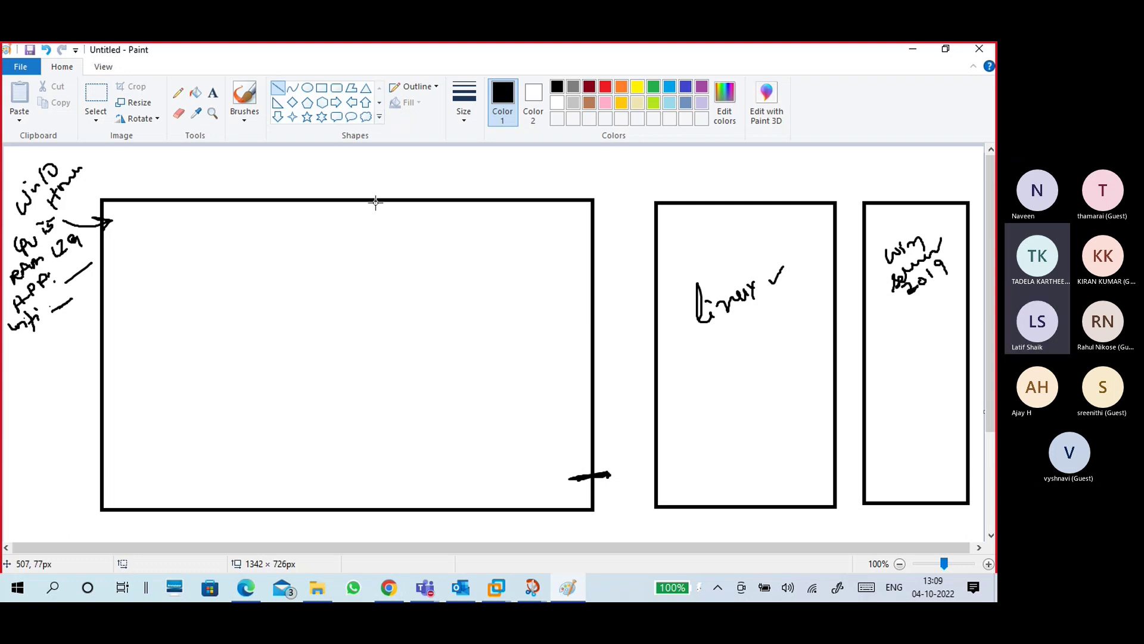
{"action": "left_click_drag", "start_coordinate": [391, 201], "coordinate": [394, 510]}
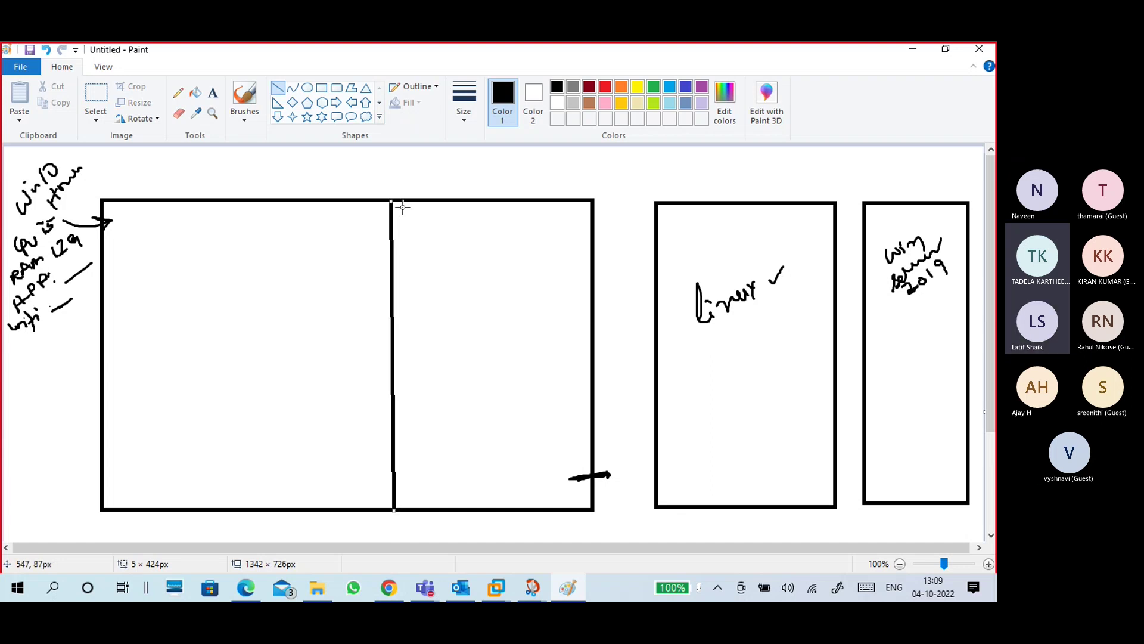
{"action": "left_click", "coordinate": [391, 178]}
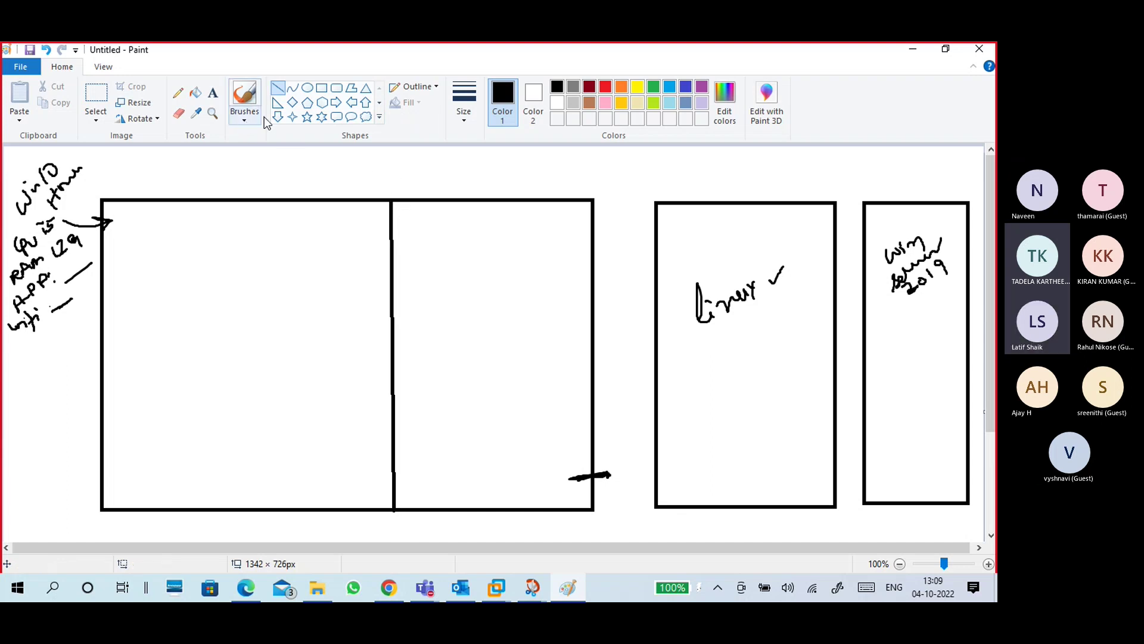
{"action": "left_click_drag", "start_coordinate": [426, 202], "coordinate": [428, 508]}
Erase the upper and lower edge segments between the two vertical lines, splitting the large rectangle into two separate ones.
{"action": "left_click", "coordinate": [246, 118]}
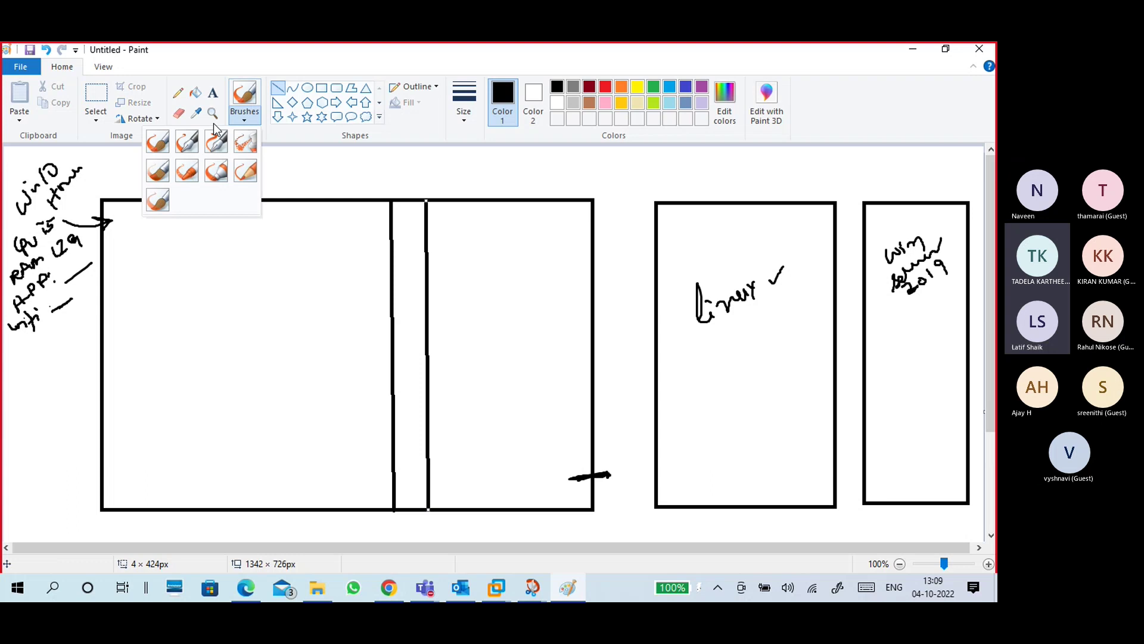
{"action": "left_click", "coordinate": [179, 113]}
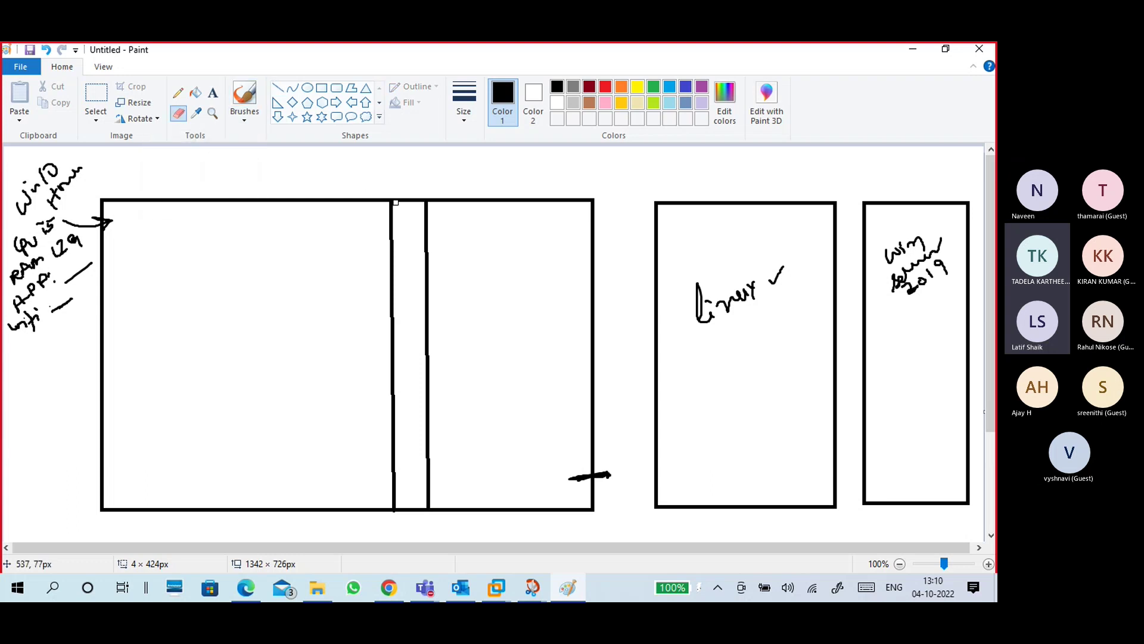
{"action": "left_click_drag", "start_coordinate": [395, 203], "coordinate": [420, 201]}
{"action": "left_click_drag", "start_coordinate": [401, 511], "coordinate": [426, 514]}
Handwrite "Win10 Pro/Ent" with "Pro" underlined in the second rectangle and link it to the Windows Server rectangle with a curved double-headed arrow.
{"action": "left_click", "coordinate": [236, 119]}
{"action": "left_click", "coordinate": [158, 143]}
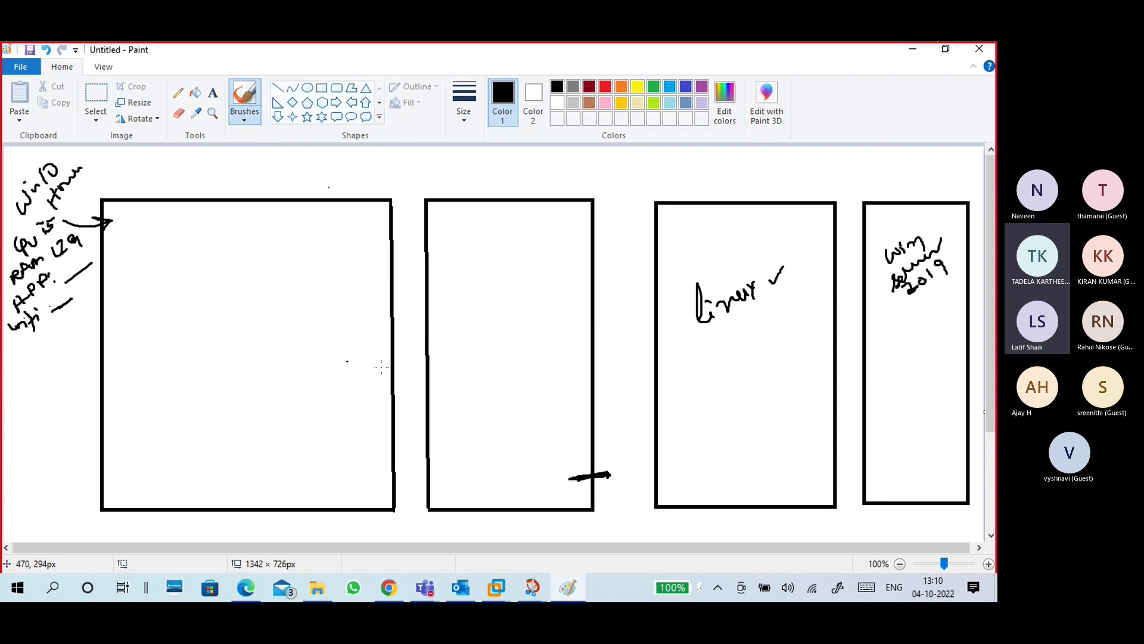
{"action": "mouse_move", "coordinate": [443, 225]}
{"action": "left_mouse_down"}
{"action": "mouse_move", "coordinate": [527, 209]}
{"action": "mouse_move", "coordinate": [542, 225]}
{"action": "mouse_move", "coordinate": [555, 208]}
{"action": "mouse_move", "coordinate": [768, 122]}
{"action": "mouse_move", "coordinate": [881, 168]}
{"action": "mouse_move", "coordinate": [894, 200]}
{"action": "mouse_move", "coordinate": [811, 173]}
{"action": "mouse_move", "coordinate": [577, 206]}
{"action": "mouse_move", "coordinate": [596, 210]}
{"action": "left_mouse_up"}
{"action": "key", "text": "ctrl+z"}
{"action": "mouse_move", "coordinate": [867, 193]}
{"action": "left_mouse_down"}
{"action": "mouse_move", "coordinate": [896, 211]}
{"action": "mouse_move", "coordinate": [894, 191]}
{"action": "left_mouse_up"}
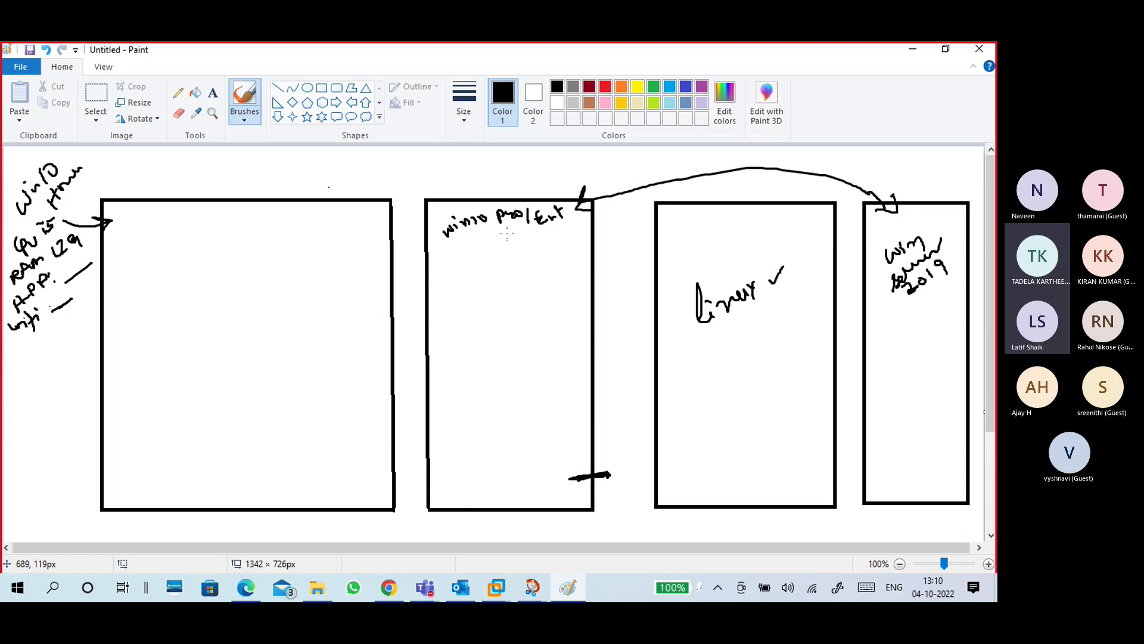
{"action": "left_click_drag", "start_coordinate": [498, 236], "coordinate": [532, 222]}
Switch to the HCL-SD-Win10 virtual machine in VMware Workstation and show the virtual machine library.
{"action": "left_click", "coordinate": [496, 590]}
{"action": "left_click", "coordinate": [552, 516]}
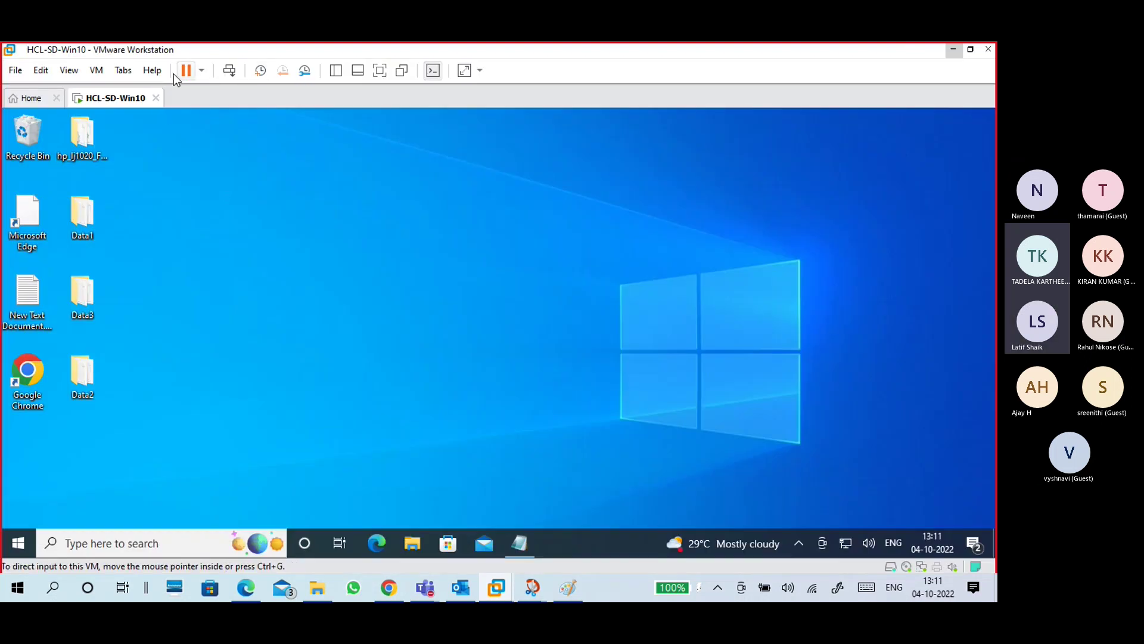
{"action": "left_click", "coordinate": [336, 70]}
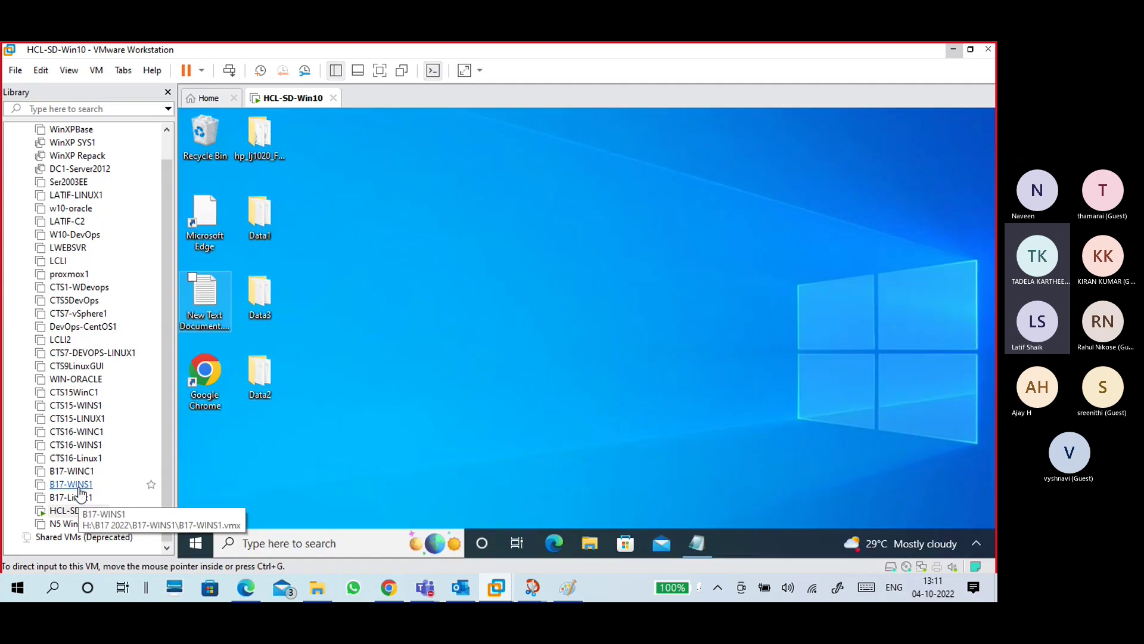
Open the B17-WINS1 and B17-WINC1 virtual machines and compare their device details.
{"action": "left_click", "coordinate": [80, 486]}
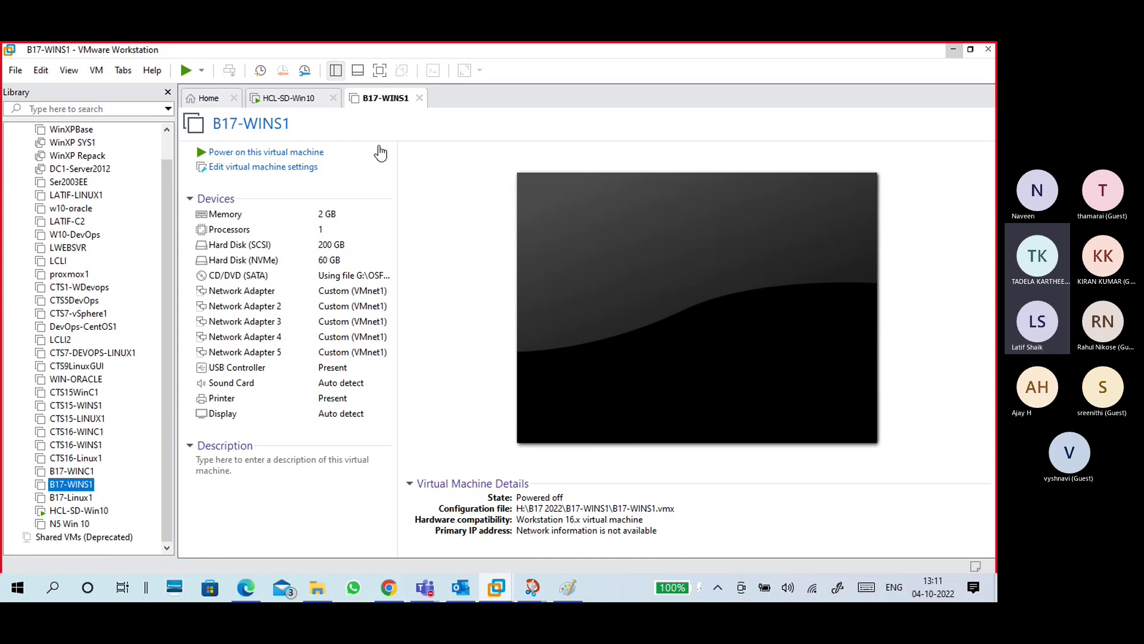
{"action": "left_click", "coordinate": [279, 95]}
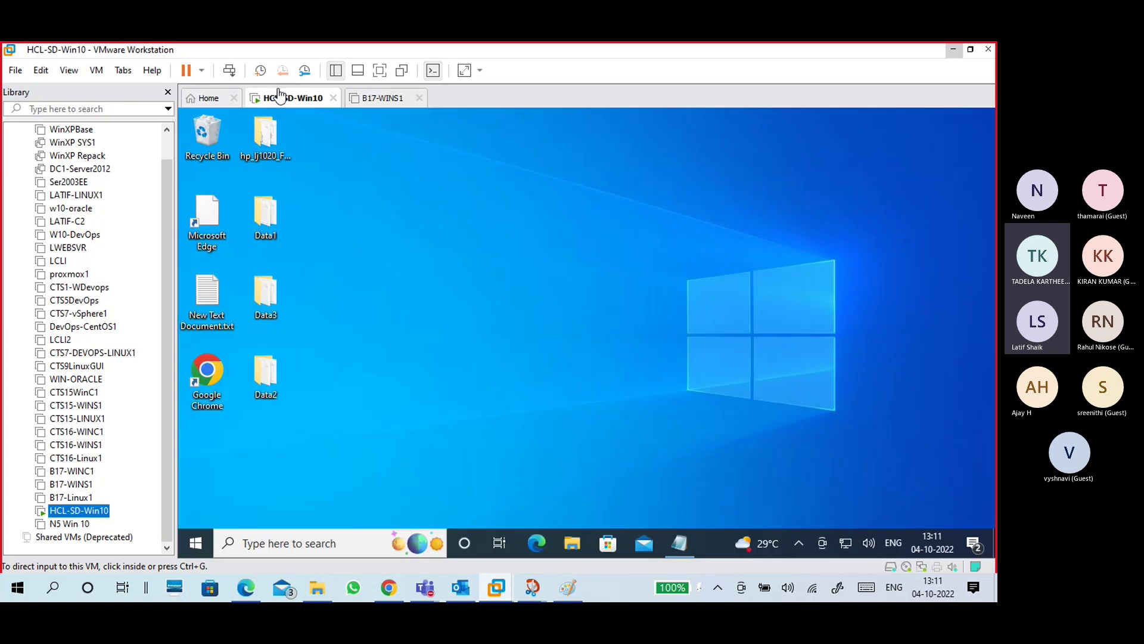
{"action": "left_click", "coordinate": [387, 98]}
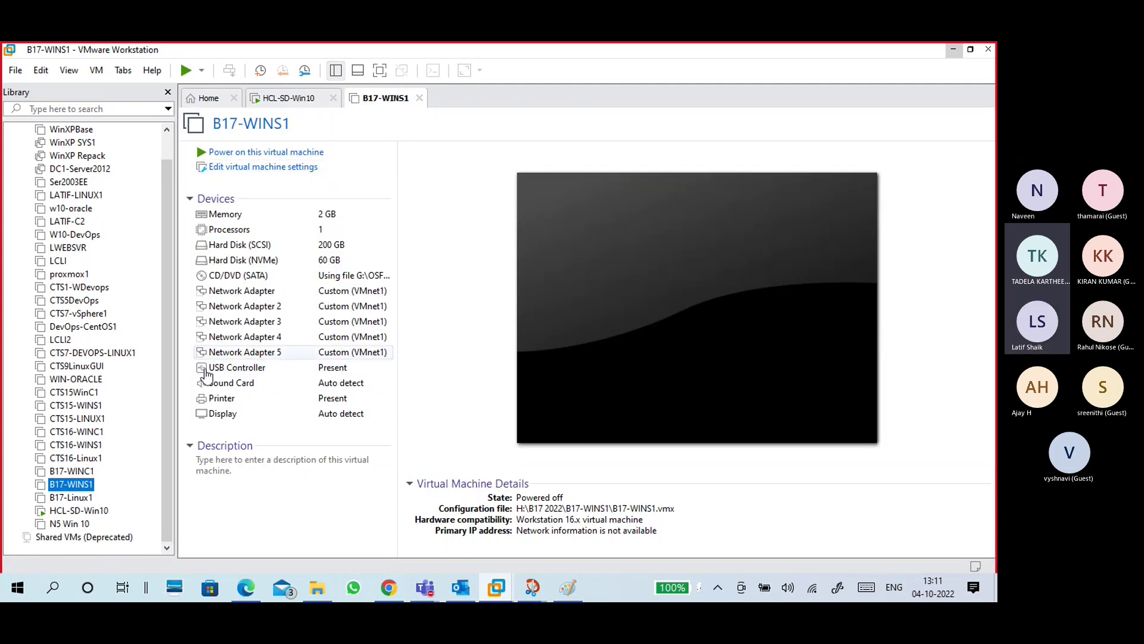
{"action": "left_click", "coordinate": [71, 471]}
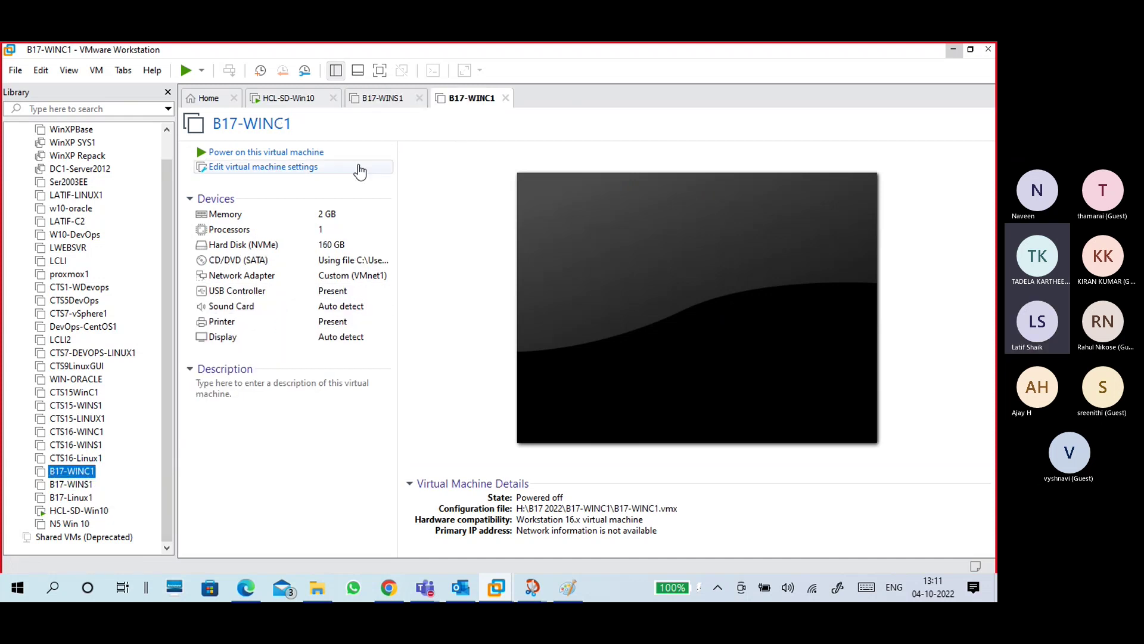
{"action": "left_click", "coordinate": [383, 101]}
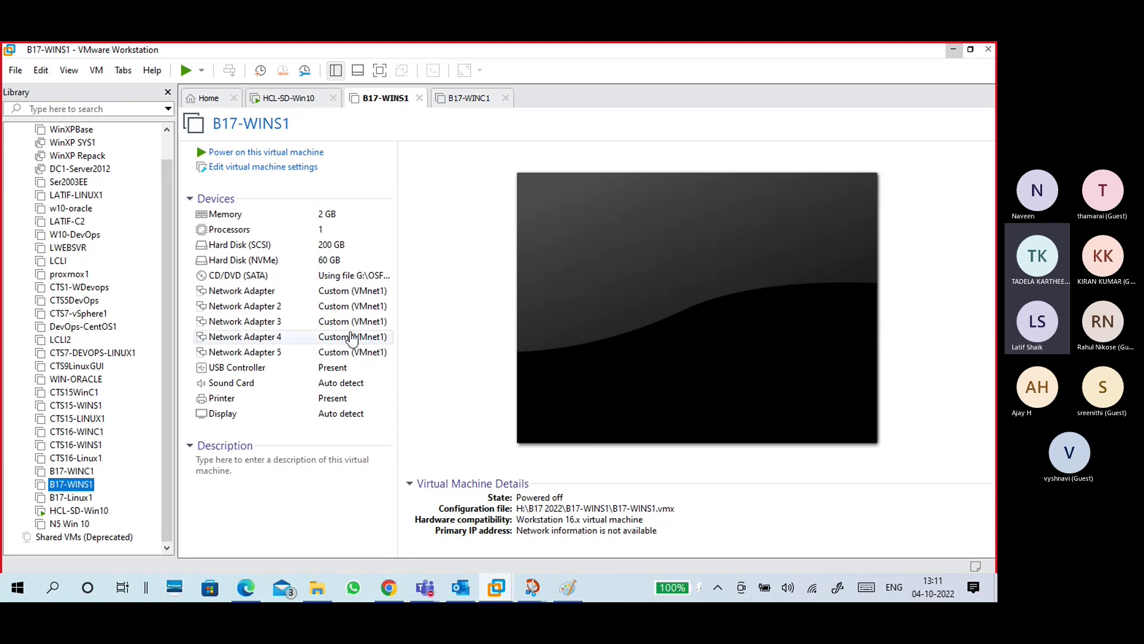
{"action": "left_click", "coordinate": [466, 99]}
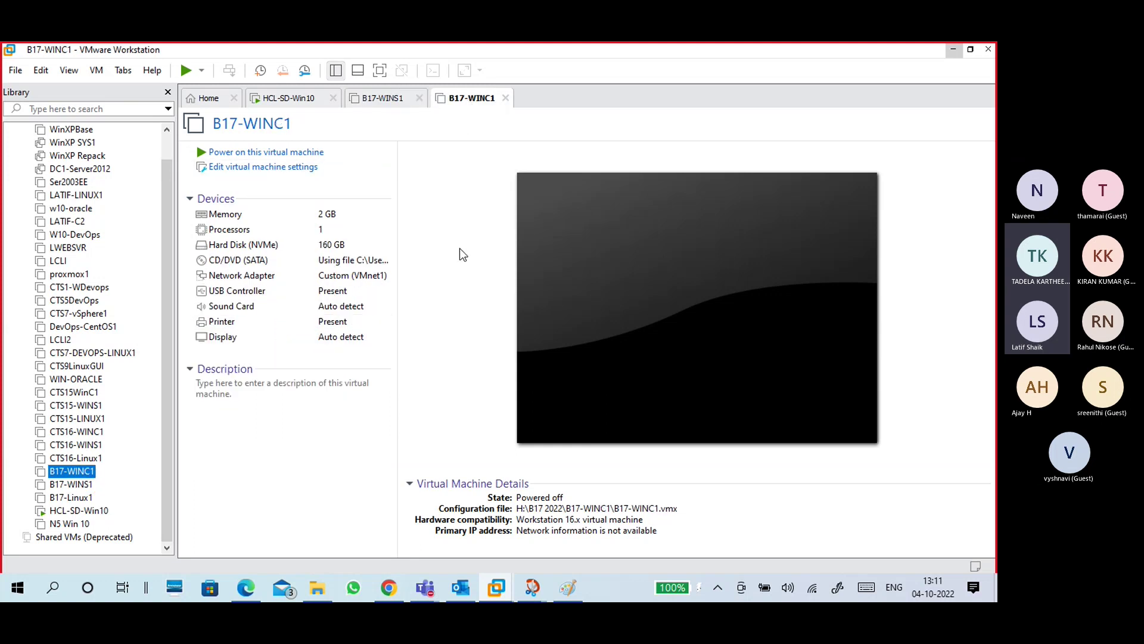
{"action": "left_click", "coordinate": [405, 104]}
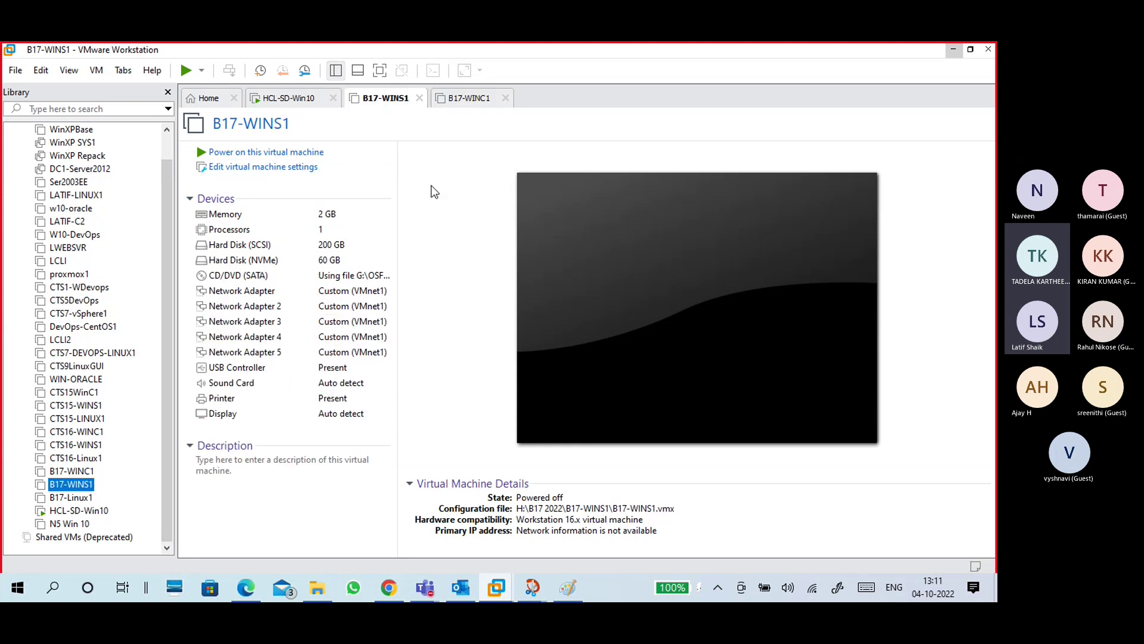
{"action": "left_click", "coordinate": [459, 106]}
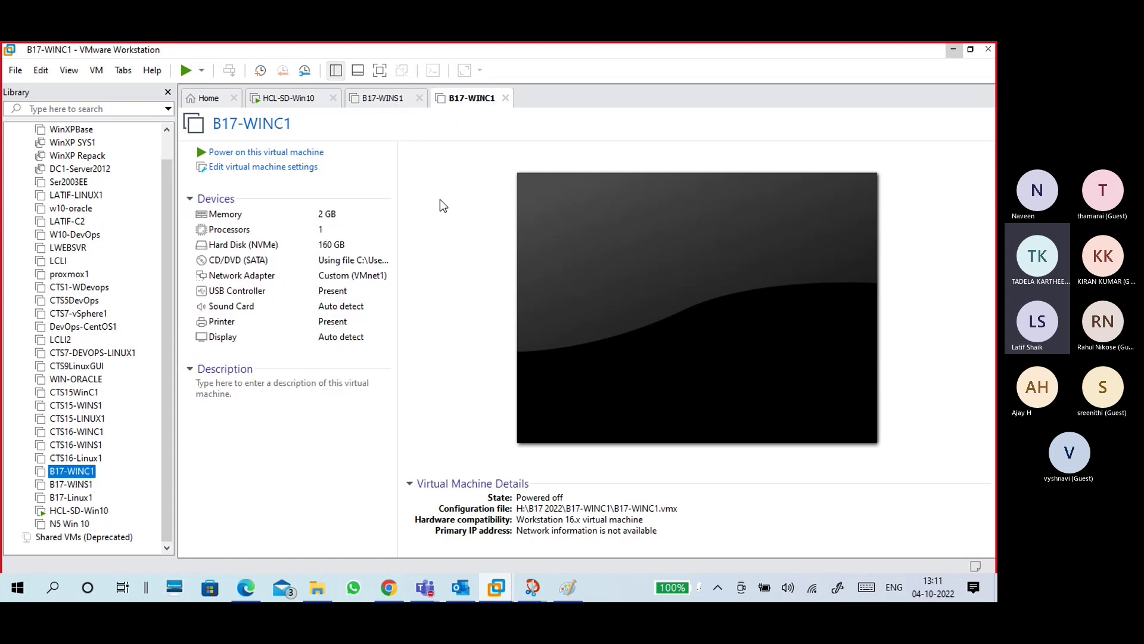
Open B17-Linux1, compare it with B17-WINS1 and B17-WINC1, and open CTS15WinC1.
{"action": "left_click", "coordinate": [64, 501]}
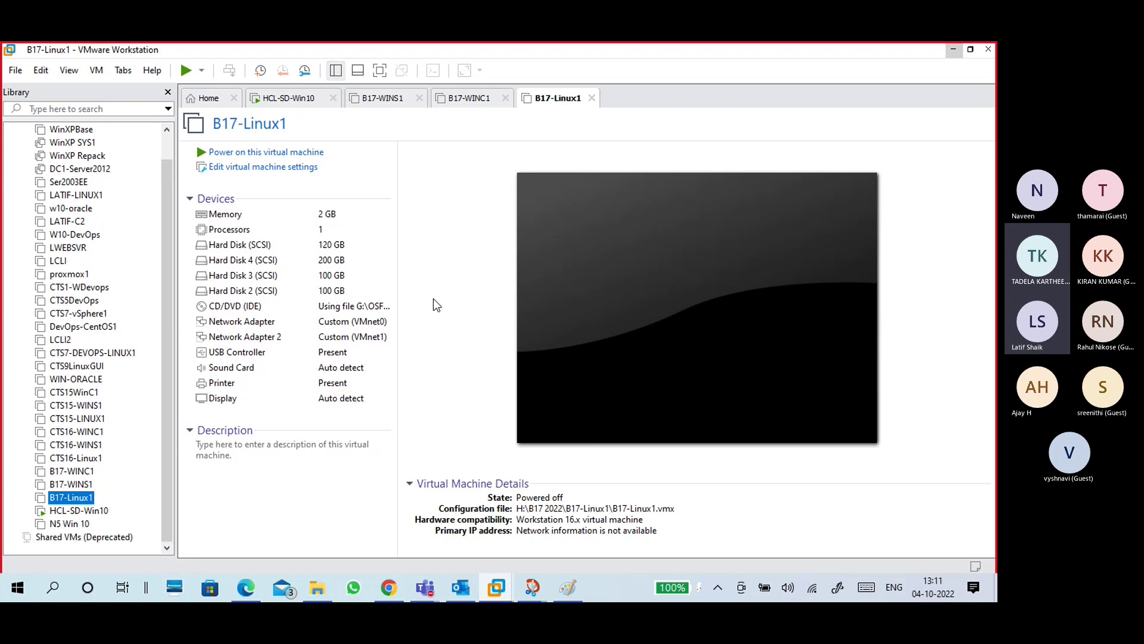
{"action": "left_click", "coordinate": [393, 101]}
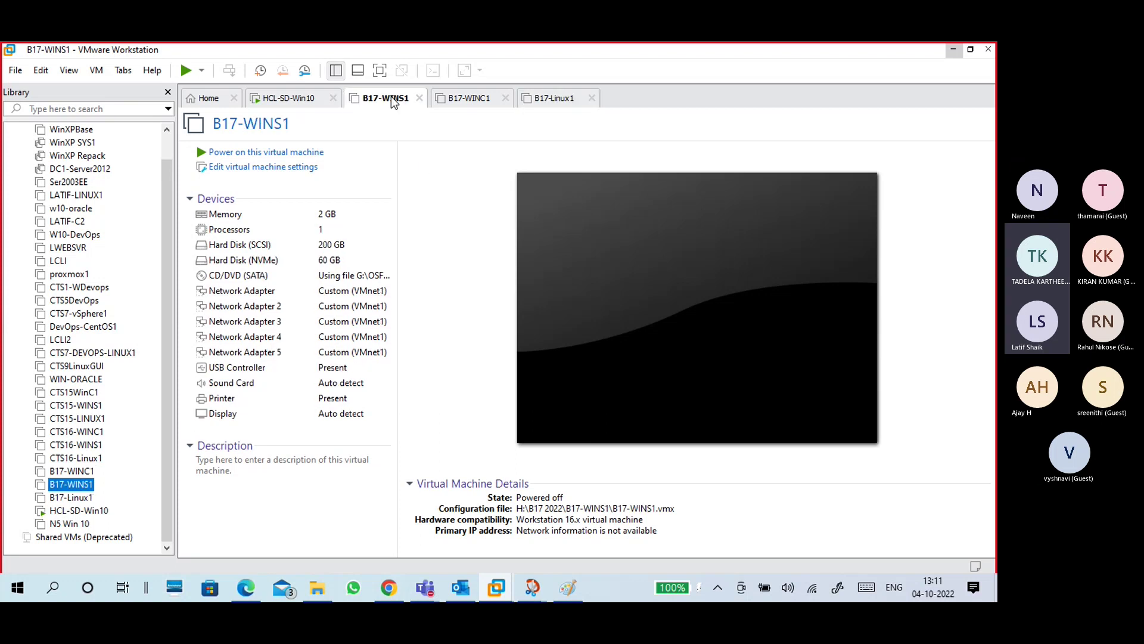
{"action": "left_click", "coordinate": [474, 106]}
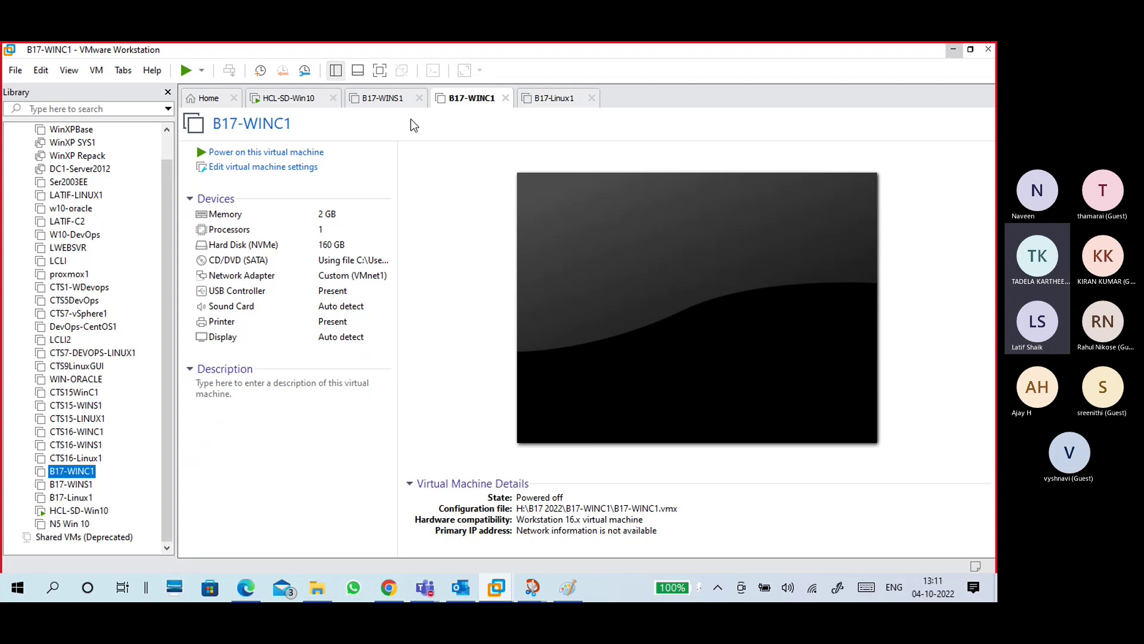
{"action": "left_click", "coordinate": [396, 100]}
{"action": "left_click", "coordinate": [462, 101]}
{"action": "left_click", "coordinate": [564, 102]}
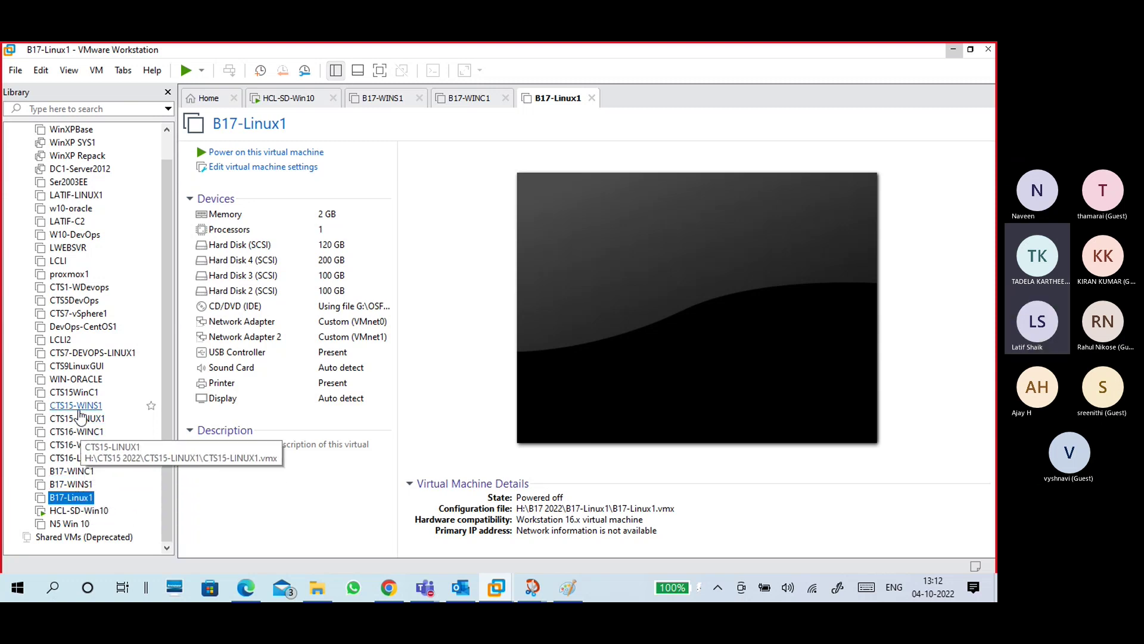
{"action": "left_click", "coordinate": [71, 394]}
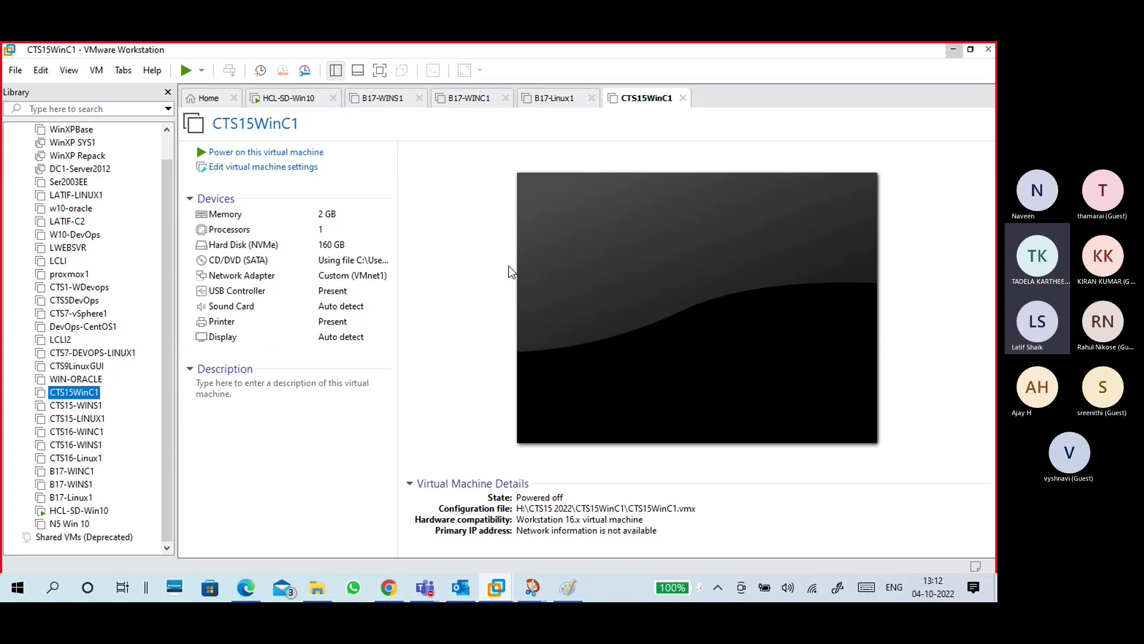
Close the B17-WINS1, B17-WINC1, B17-Linux1 and CTS15WinC1 virtual machine views, keeping HCL-SD-Win10 open.
{"action": "left_click", "coordinate": [403, 99]}
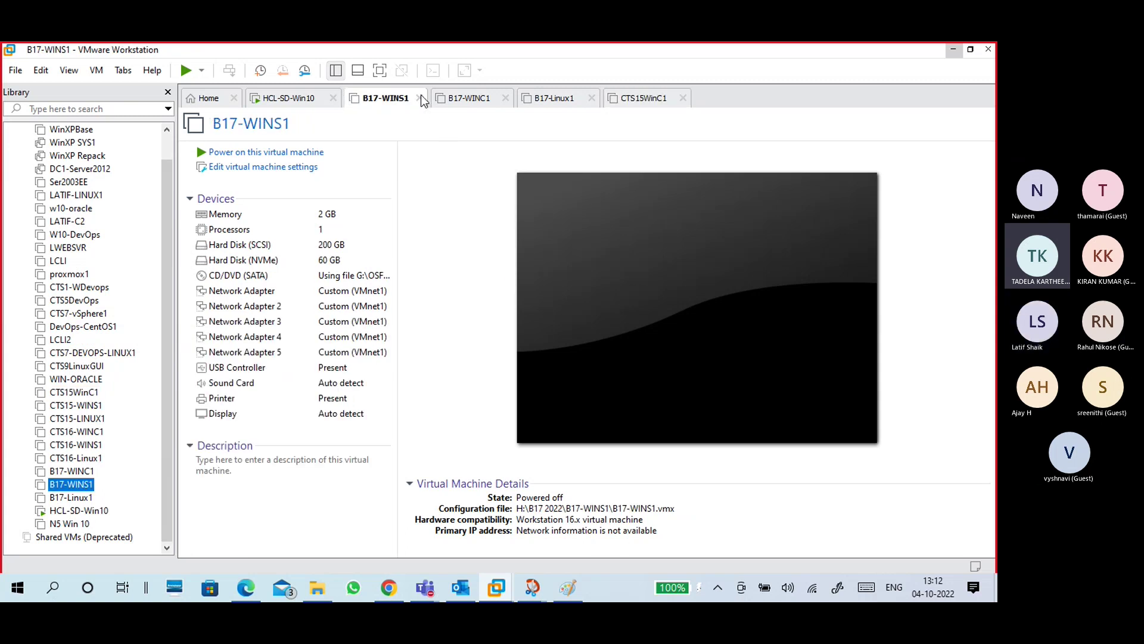
{"action": "left_click", "coordinate": [421, 99]}
{"action": "left_click", "coordinate": [422, 99]}
{"action": "left_click", "coordinate": [423, 99]}
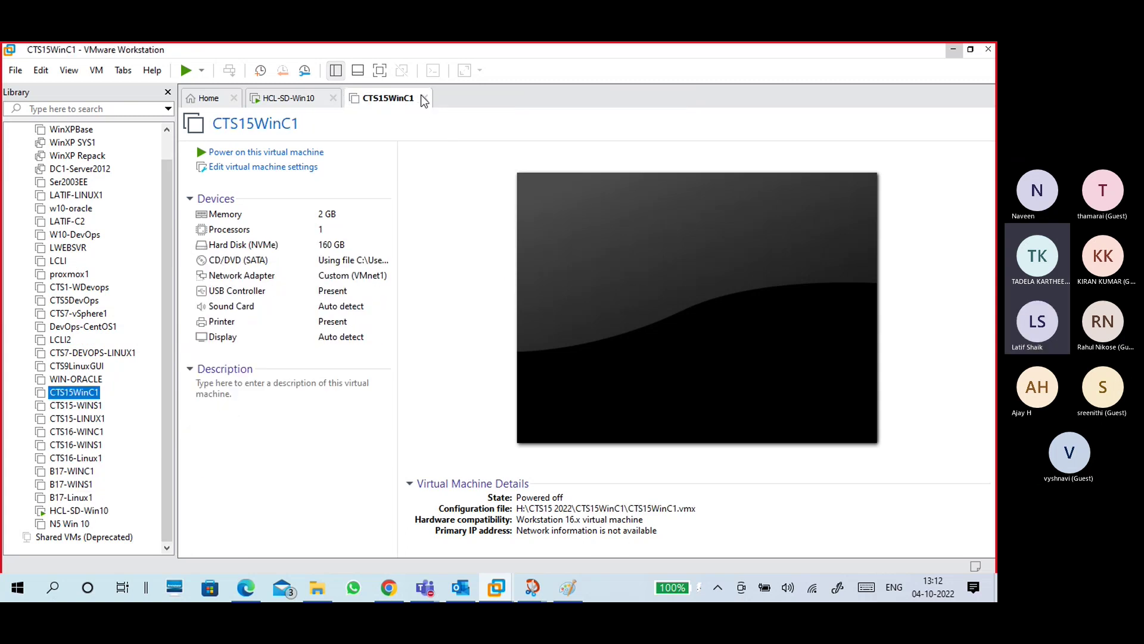
{"action": "left_click", "coordinate": [424, 98]}
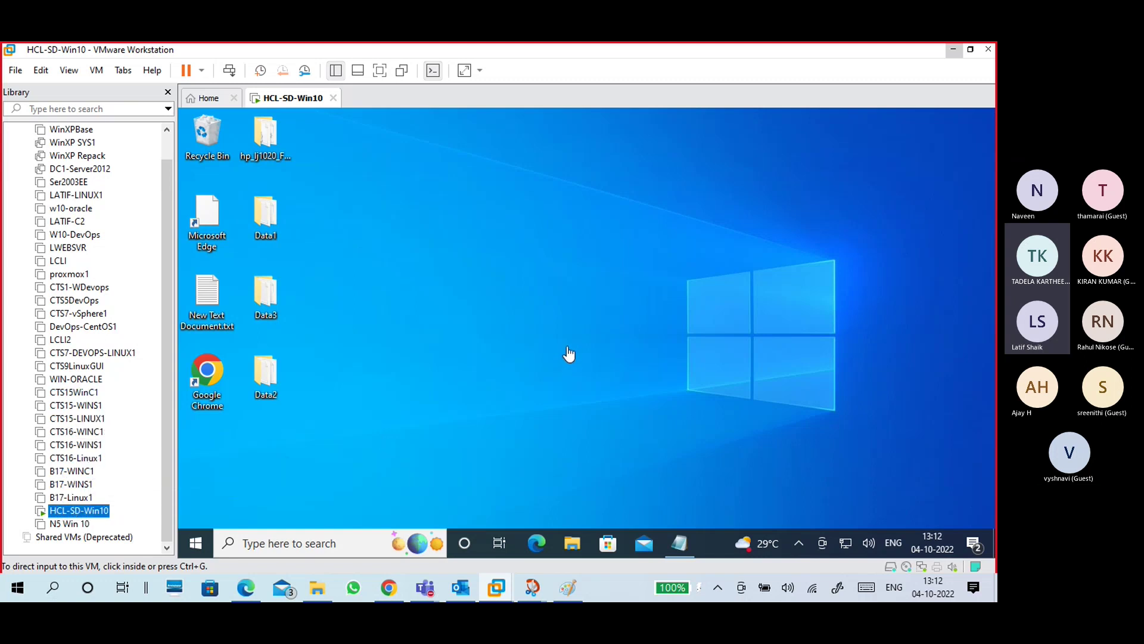
Hide the virtual machine library and minimize VMware Workstation to return to the Paint diagram.
{"action": "left_click", "coordinate": [167, 92]}
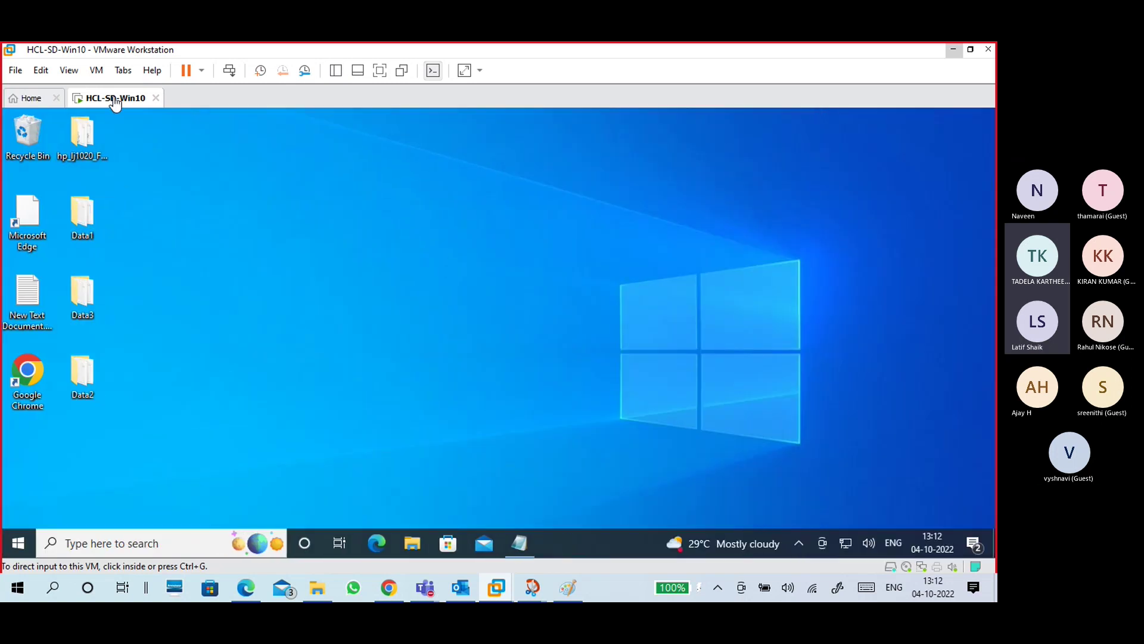
{"action": "left_click", "coordinate": [420, 278]}
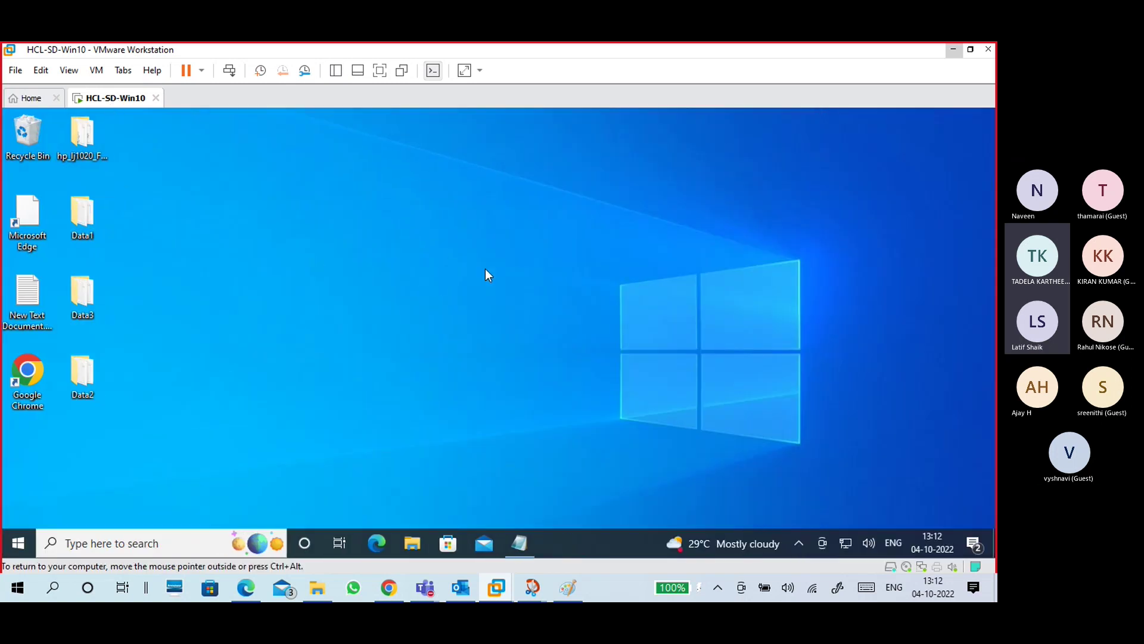
{"action": "left_click", "coordinate": [952, 52]}
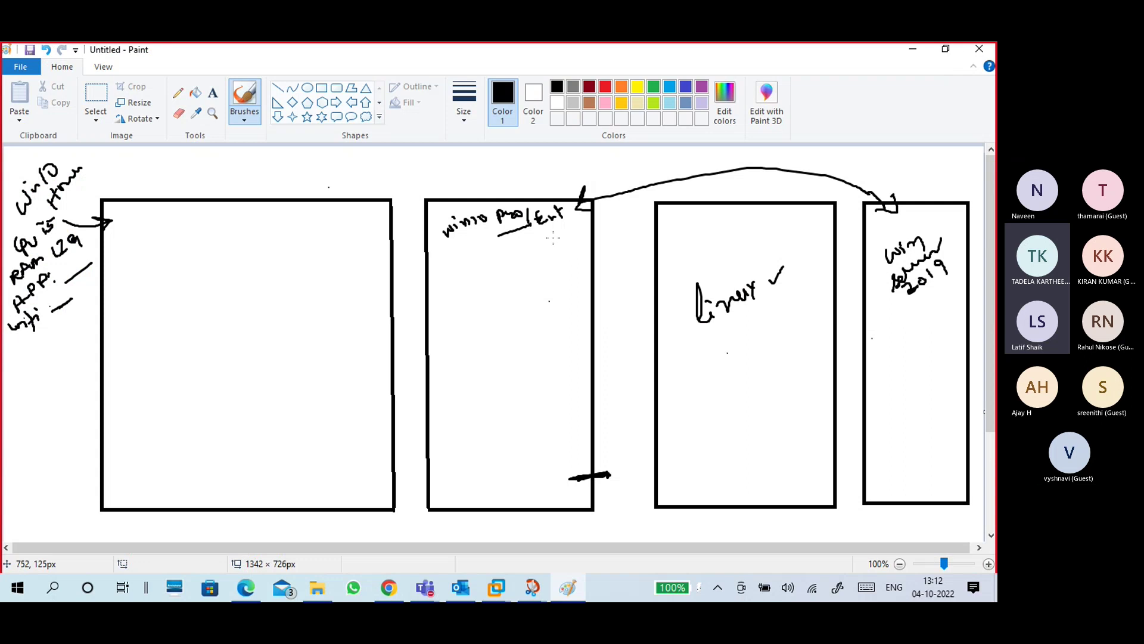
Draw a short brush mark in each of the Win10 Pro, Linux and Windows Server rectangles.
{"action": "left_click_drag", "start_coordinate": [547, 246], "coordinate": [567, 237]}
{"action": "left_click_drag", "start_coordinate": [696, 228], "coordinate": [712, 222]}
{"action": "left_click_drag", "start_coordinate": [878, 226], "coordinate": [897, 216]}
Undo the brush marks, the underline, the curved connecting arrow and the last letters of "Ent".
{"action": "key", "text": "ctrl+z"}
{"action": "key", "text": "ctrl+z"}
{"action": "key", "text": "ctrl+z"}
{"action": "key", "text": "ctrl+z"}
{"action": "key", "text": "ctrl+z"}
{"action": "key", "text": "ctrl+z"}
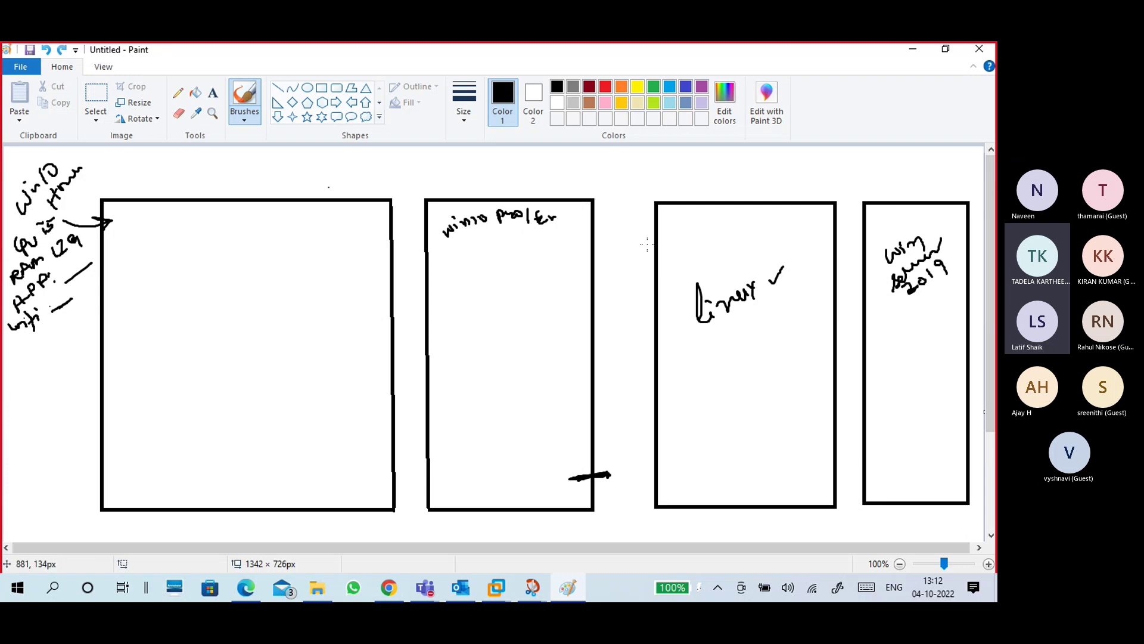
{"action": "key", "text": "ctrl+z"}
{"action": "key", "text": "ctrl+z"}
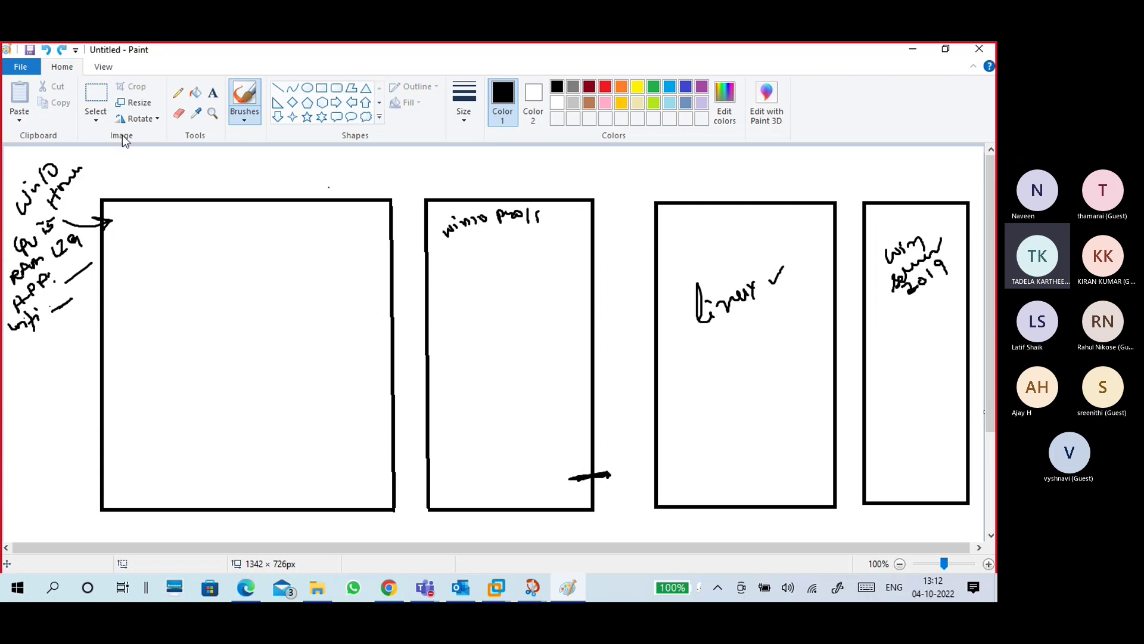
Select the Win10 Pro, Linux and Windows Server rectangles with a rectangular selection of about 767 × 456 px and delete them.
{"action": "left_click", "coordinate": [95, 117]}
{"action": "left_click", "coordinate": [84, 153]}
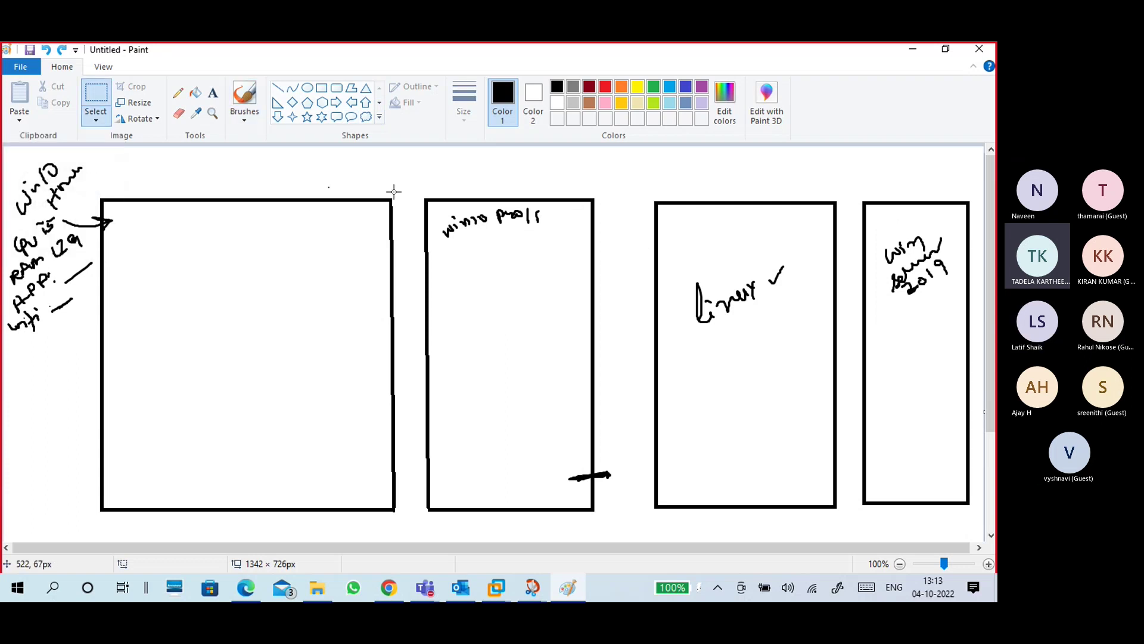
{"action": "left_click_drag", "start_coordinate": [416, 179], "coordinate": [977, 512]}
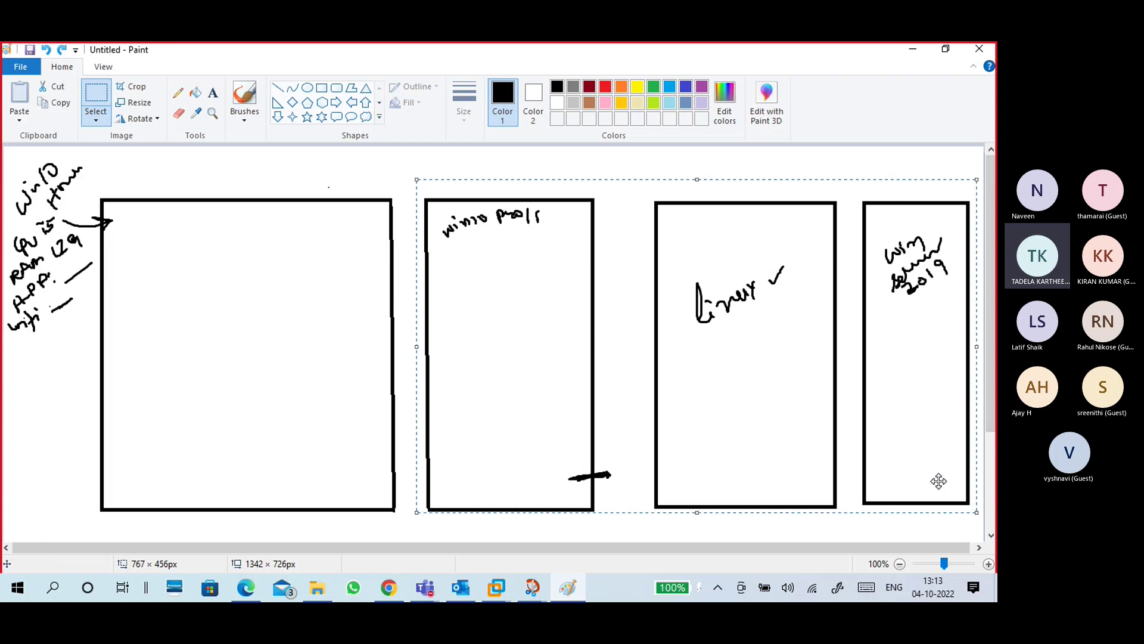
{"action": "key", "text": "Delete"}
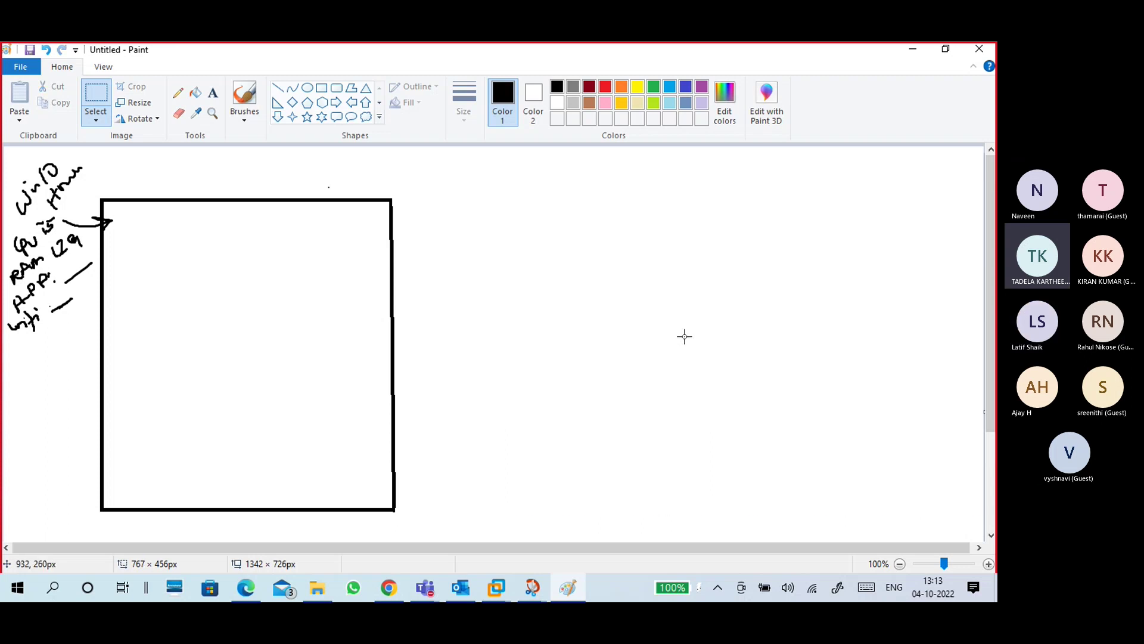
Draw a rectangle of about 348 × 280 px inside the host rectangle and handwrite "VMware" above it with the basic brush.
{"action": "left_click", "coordinate": [322, 88]}
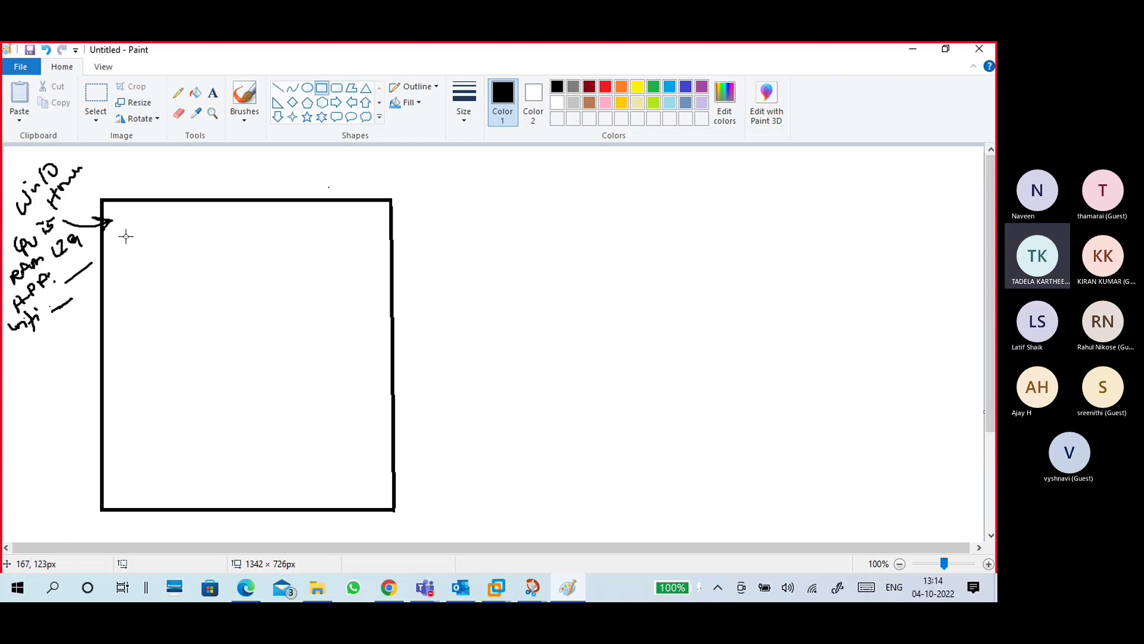
{"action": "mouse_move", "coordinate": [123, 244]}
{"action": "left_mouse_down"}
{"action": "mouse_move", "coordinate": [298, 455]}
{"action": "mouse_move", "coordinate": [376, 448]}
{"action": "left_mouse_up"}
{"action": "left_click", "coordinate": [245, 119]}
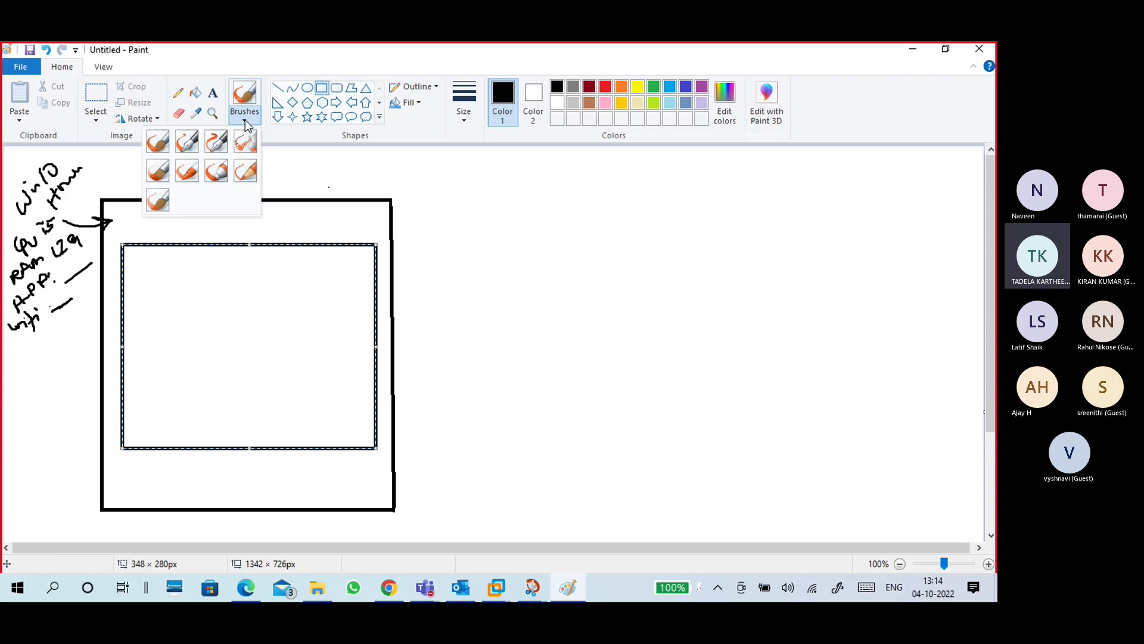
{"action": "left_click", "coordinate": [156, 146]}
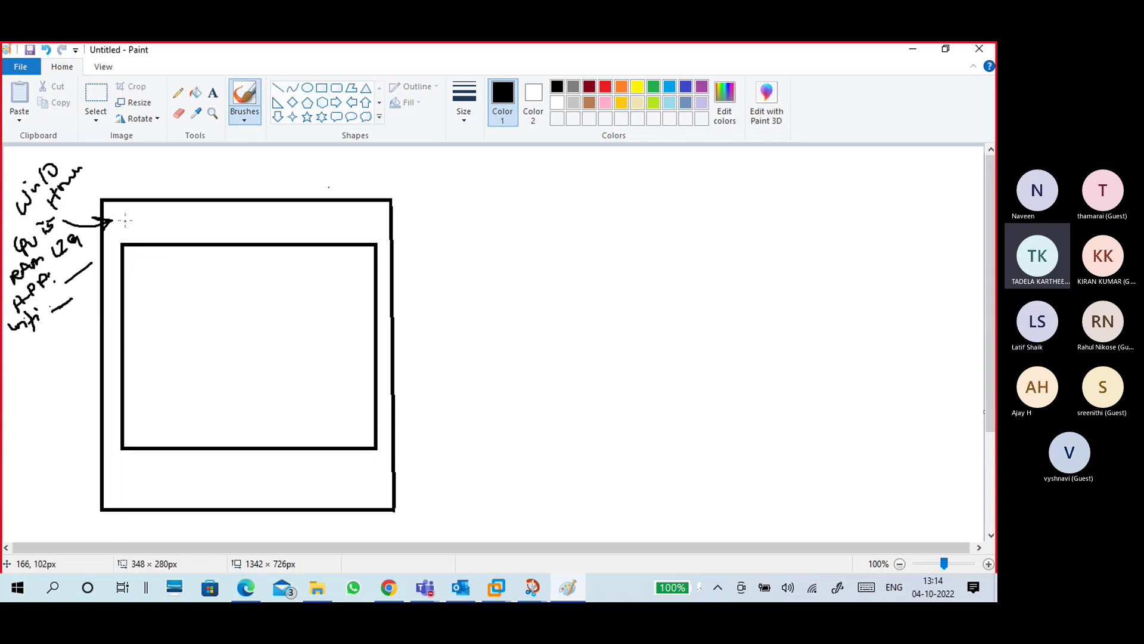
{"action": "mouse_move", "coordinate": [125, 220]}
{"action": "left_mouse_down"}
{"action": "mouse_move", "coordinate": [160, 236]}
{"action": "mouse_move", "coordinate": [209, 235]}
{"action": "left_mouse_up"}
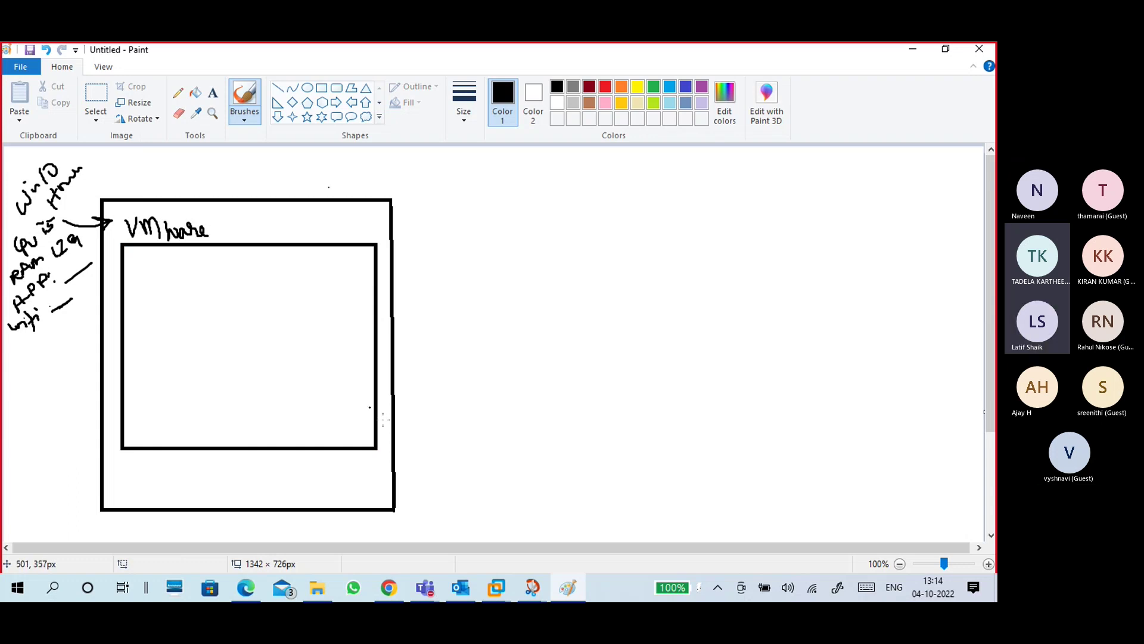
Switch to Chrome and search Google for "vmware" in a new tab.
{"action": "left_click", "coordinate": [391, 587]}
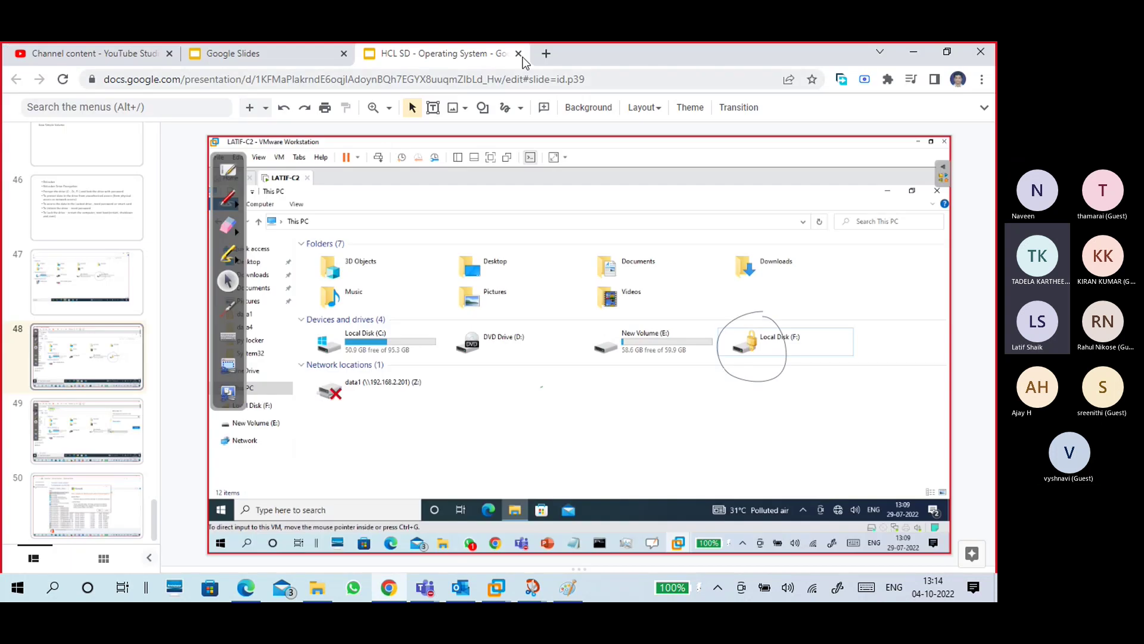
{"action": "left_click", "coordinate": [542, 54]}
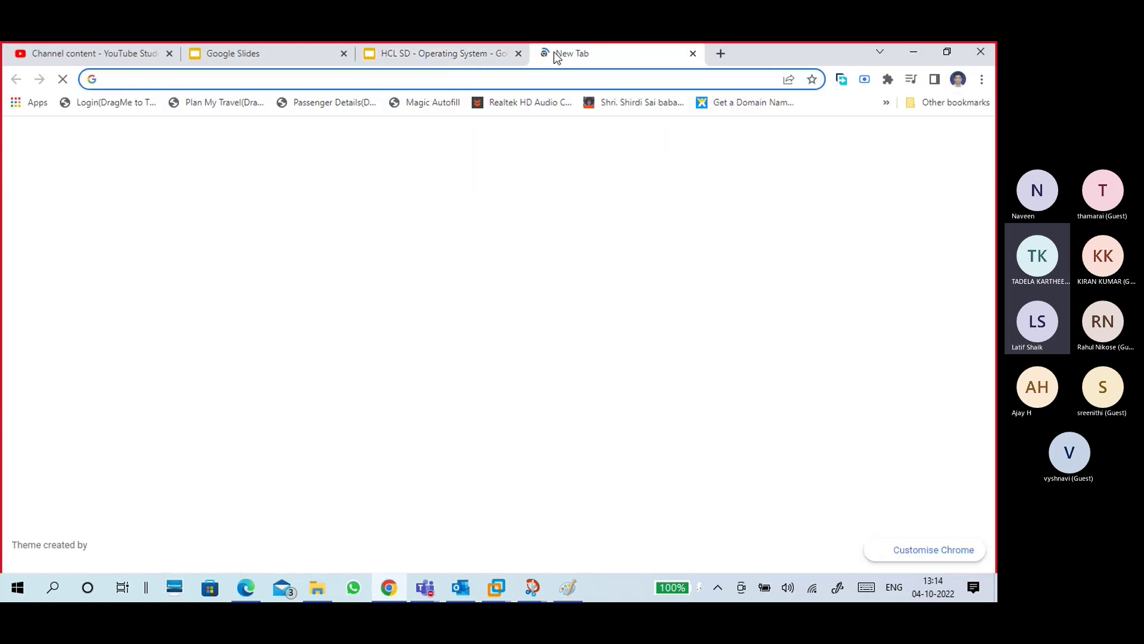
{"action": "type", "text": "vmware"}
{"action": "key", "text": "Return"}
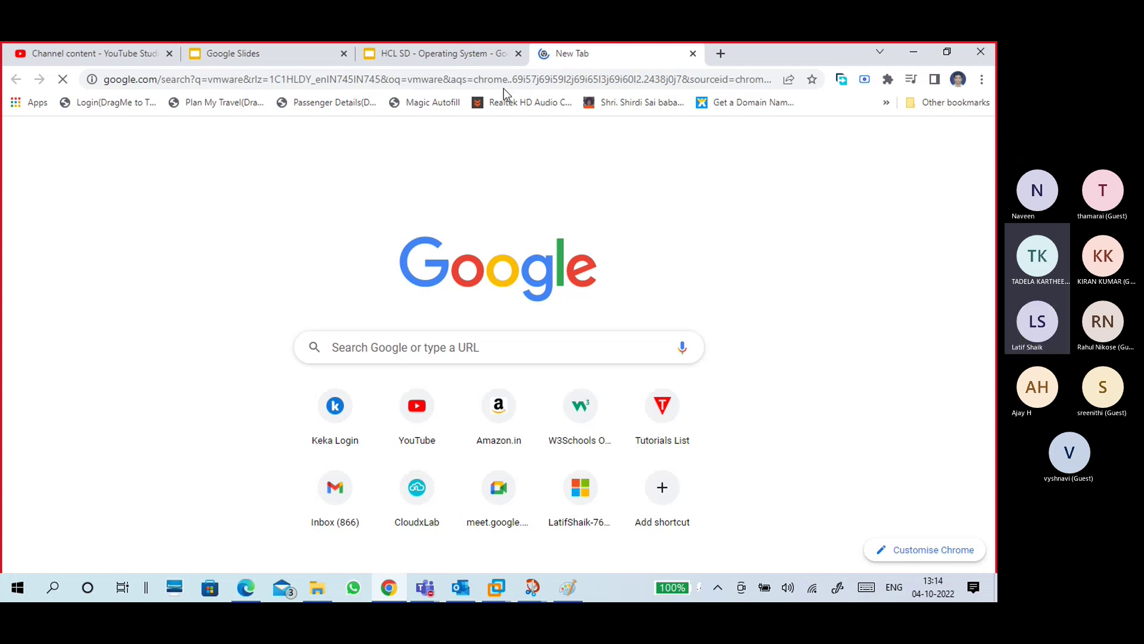
{"action": "left_click", "coordinate": [482, 56]}
{"action": "left_click", "coordinate": [581, 53]}
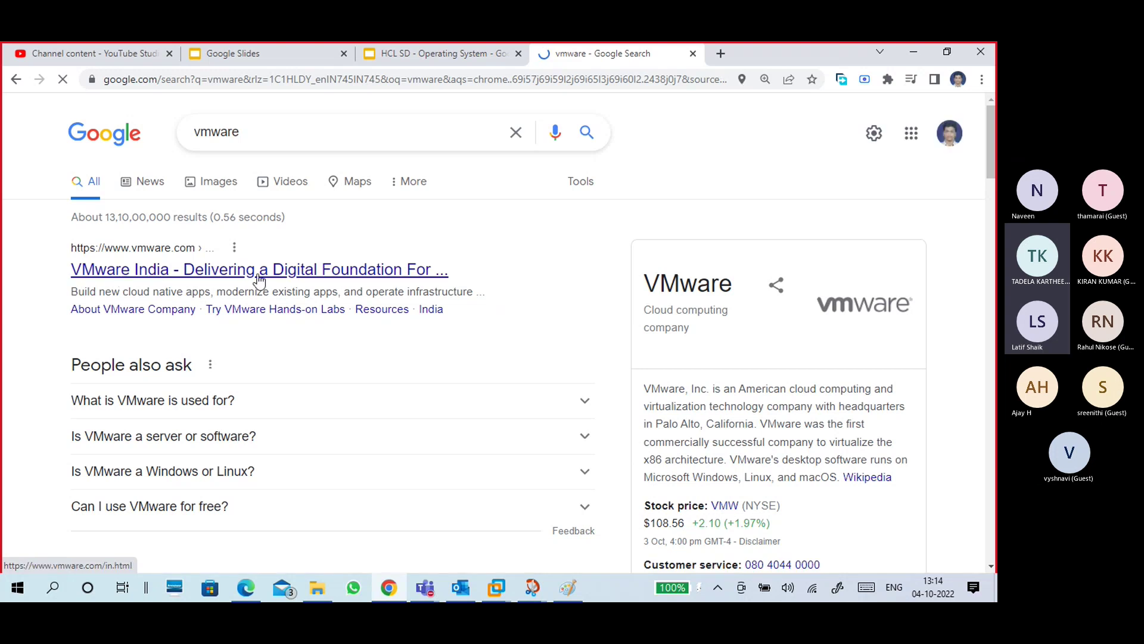
Open the VMware India search result in a new tab, look over the Google results and go to the opened page.
{"action": "right_click", "coordinate": [284, 271]}
{"action": "left_click", "coordinate": [349, 280]}
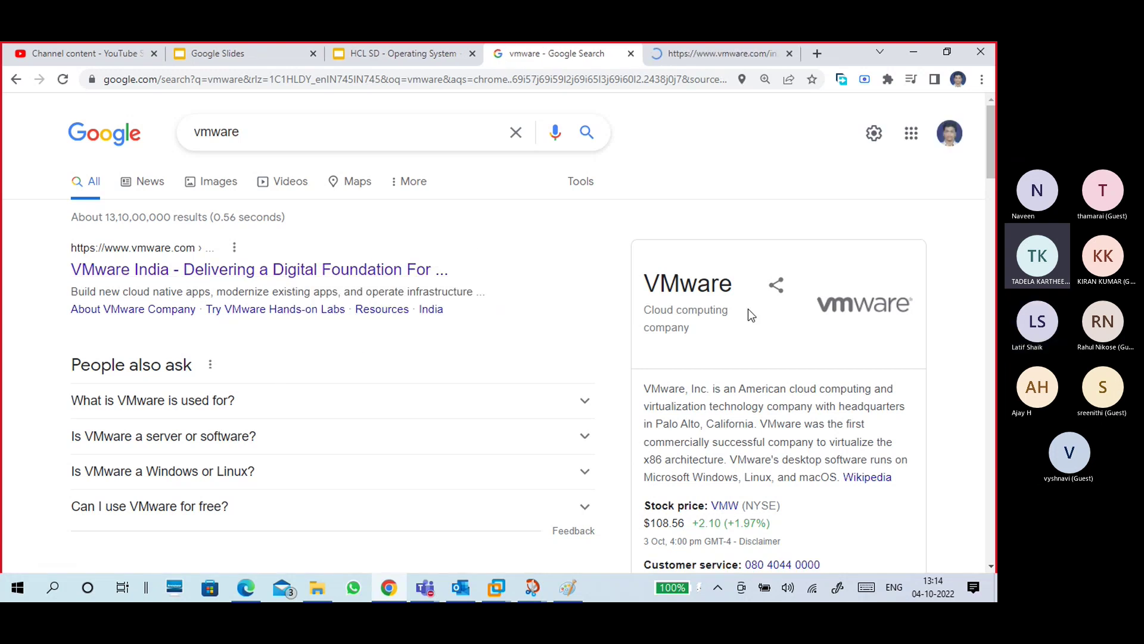
{"action": "scroll", "coordinate": [671, 326], "scroll_direction": "down", "scroll_amount": 2}
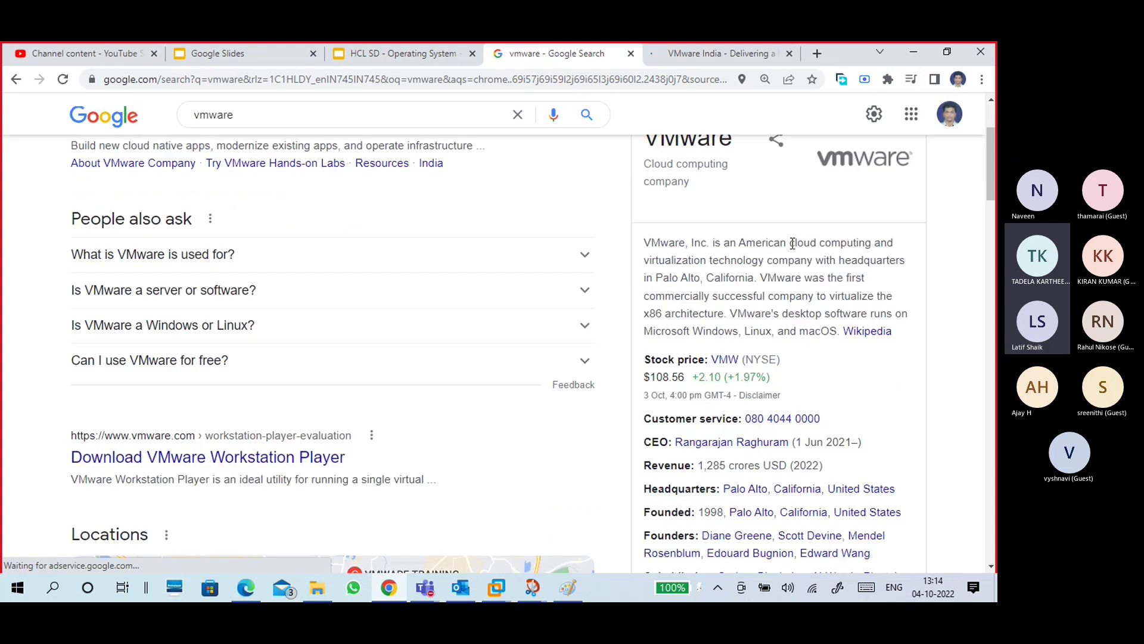
{"action": "scroll", "coordinate": [599, 281], "scroll_direction": "down", "scroll_amount": 3}
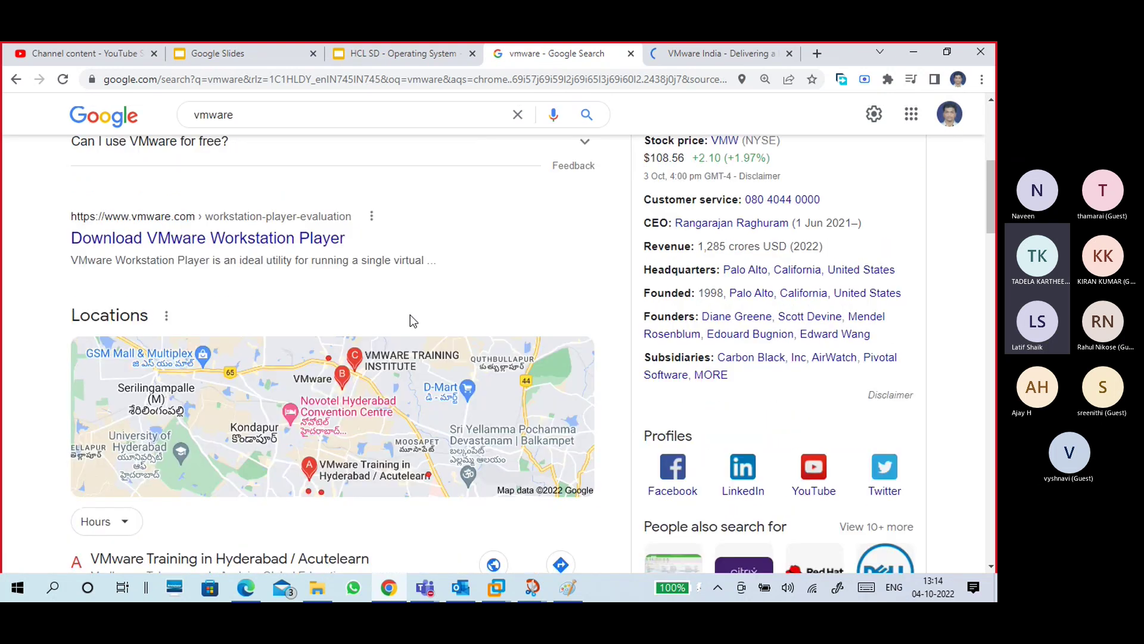
{"action": "left_click", "coordinate": [721, 53]}
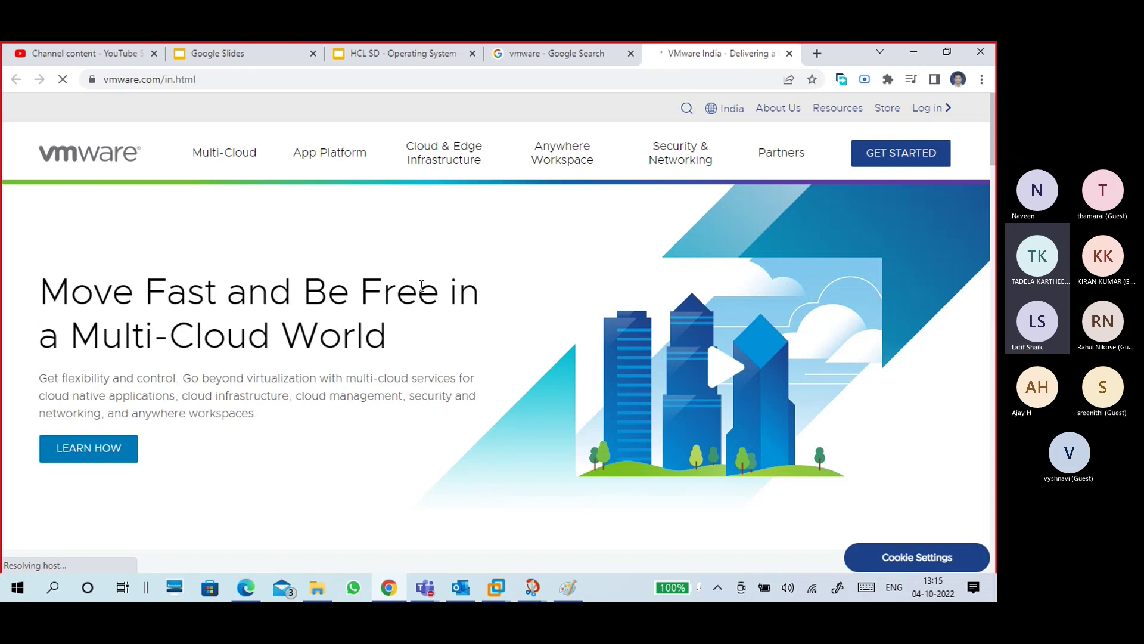
Look through the whole VMware India home page, from its solutions section down to the footer and back up.
{"action": "scroll", "coordinate": [422, 286], "scroll_direction": "down", "scroll_amount": 15}
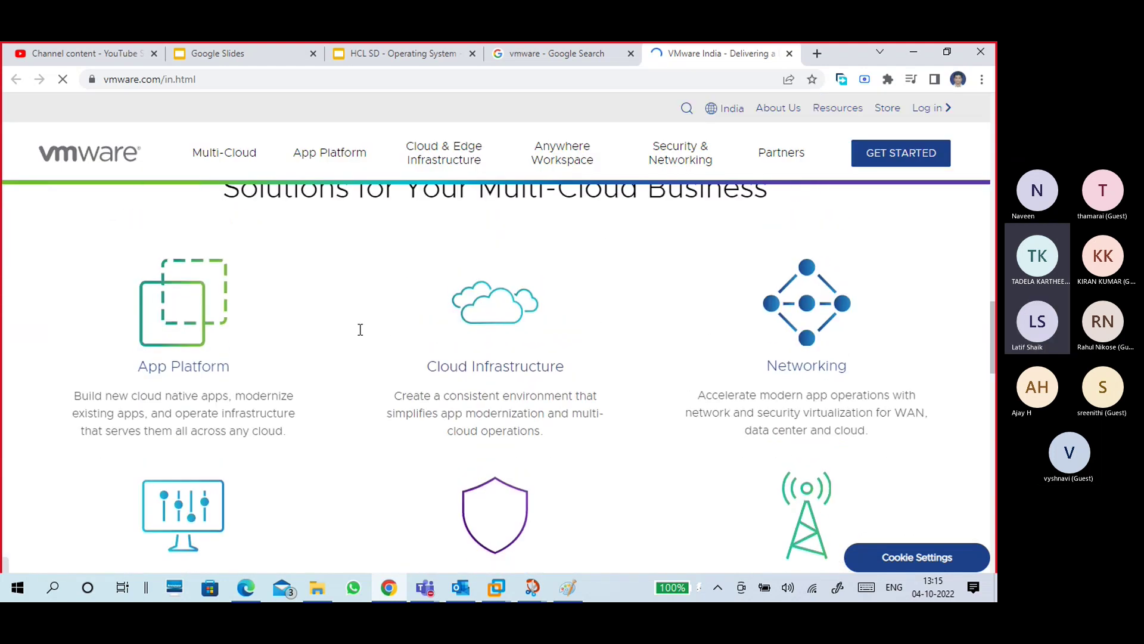
{"action": "scroll", "coordinate": [360, 330], "scroll_direction": "down", "scroll_amount": 10}
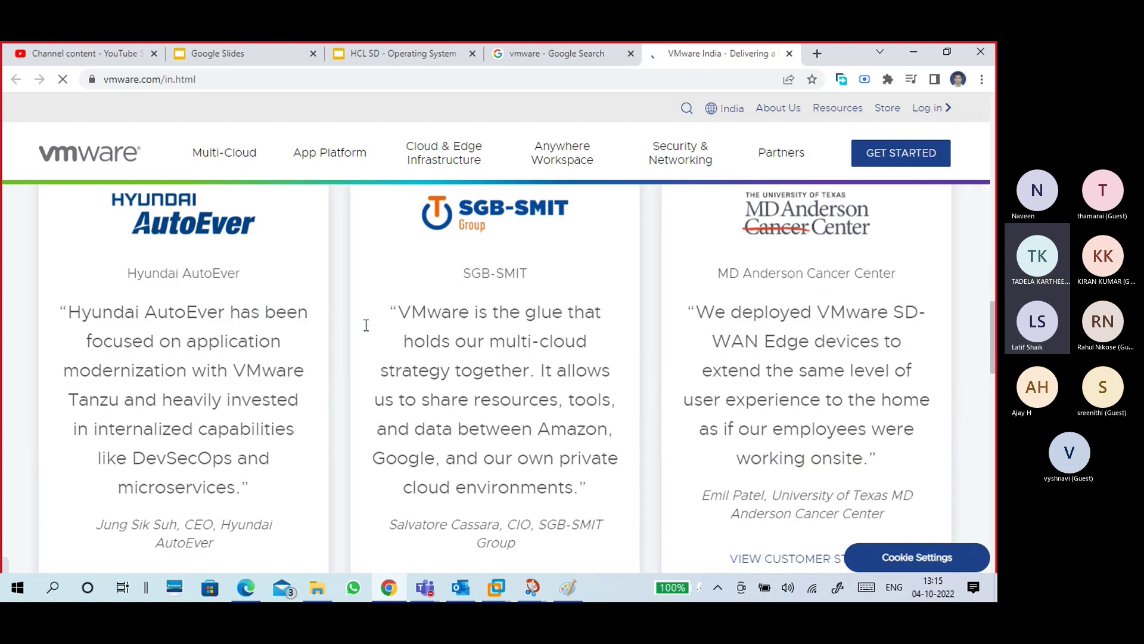
{"action": "scroll", "coordinate": [366, 325], "scroll_direction": "down", "scroll_amount": 15}
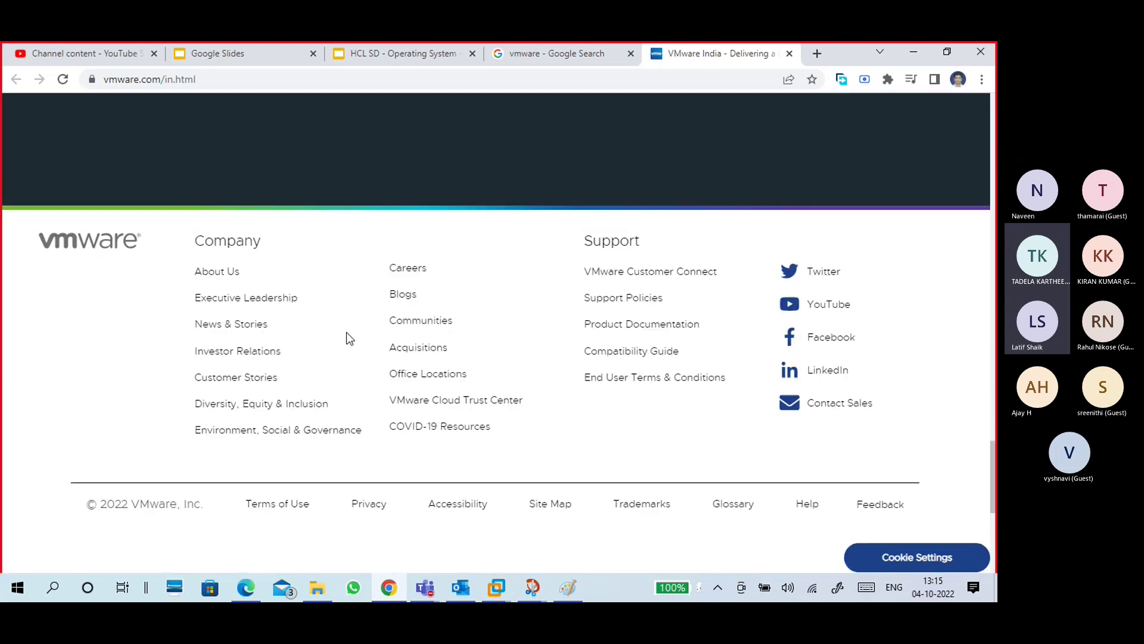
{"action": "scroll", "coordinate": [346, 331], "scroll_direction": "up", "scroll_amount": 20}
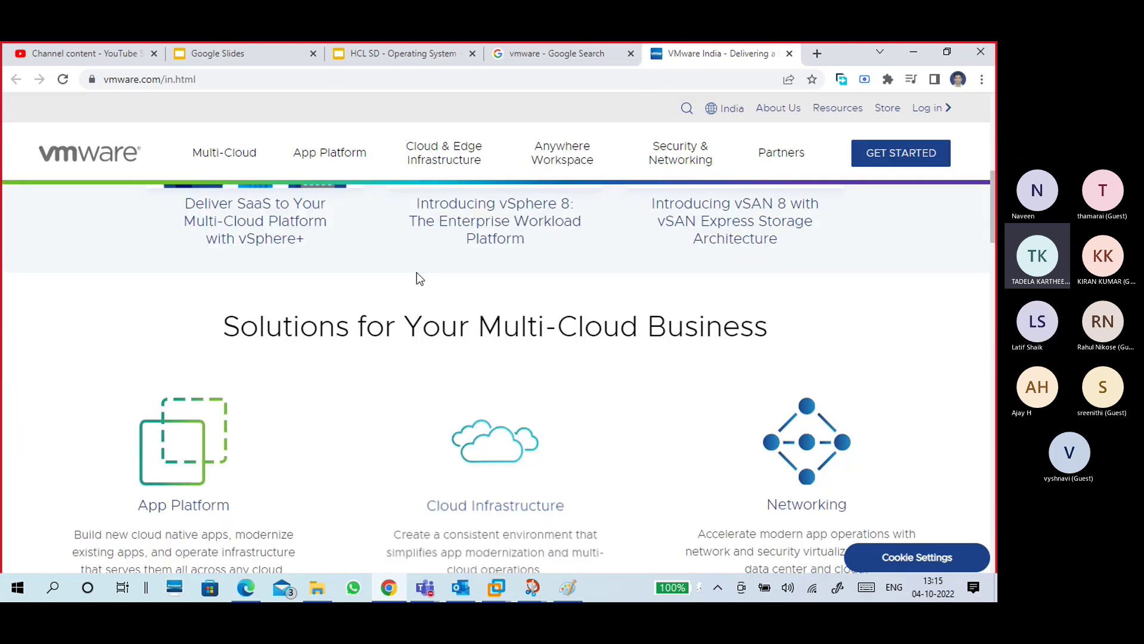
{"action": "scroll", "coordinate": [417, 277], "scroll_direction": "up", "scroll_amount": 8}
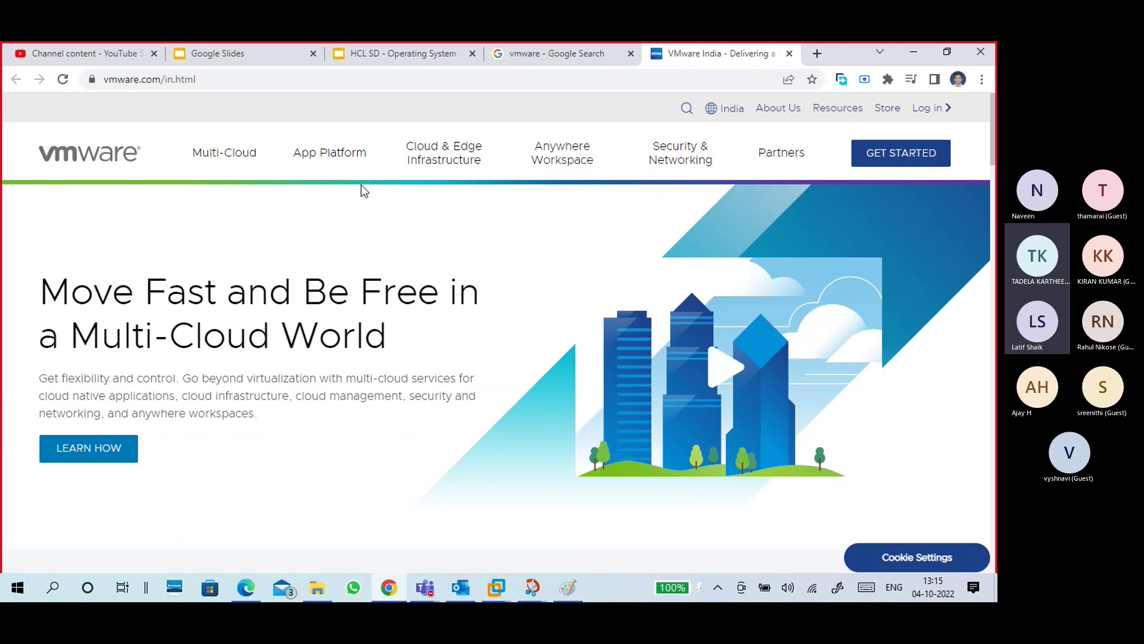
Examine the solutions and products offered under App Platform and Cloud & Edge Infrastructure on the VMware site.
{"action": "left_click", "coordinate": [331, 156]}
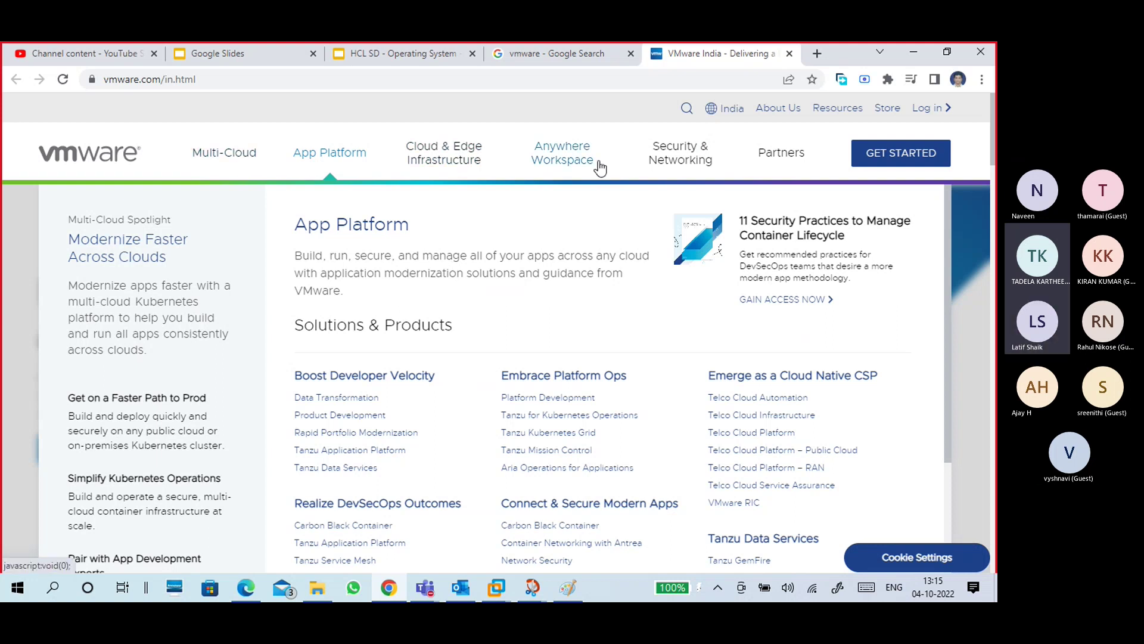
{"action": "left_click", "coordinate": [445, 162]}
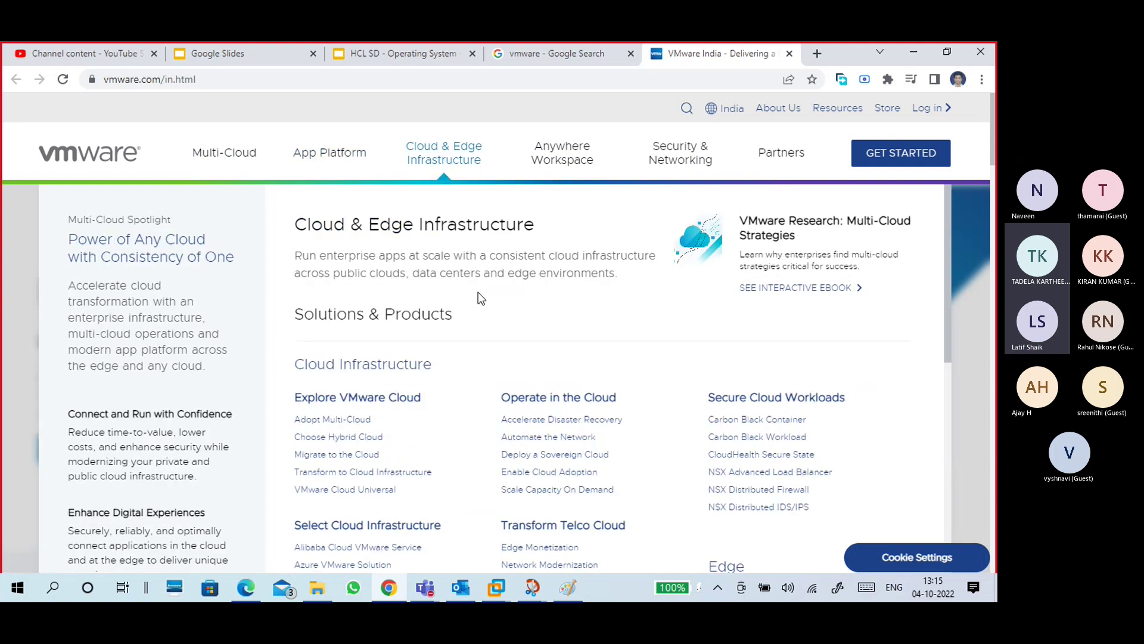
{"action": "scroll", "coordinate": [480, 298], "scroll_direction": "down", "scroll_amount": 1}
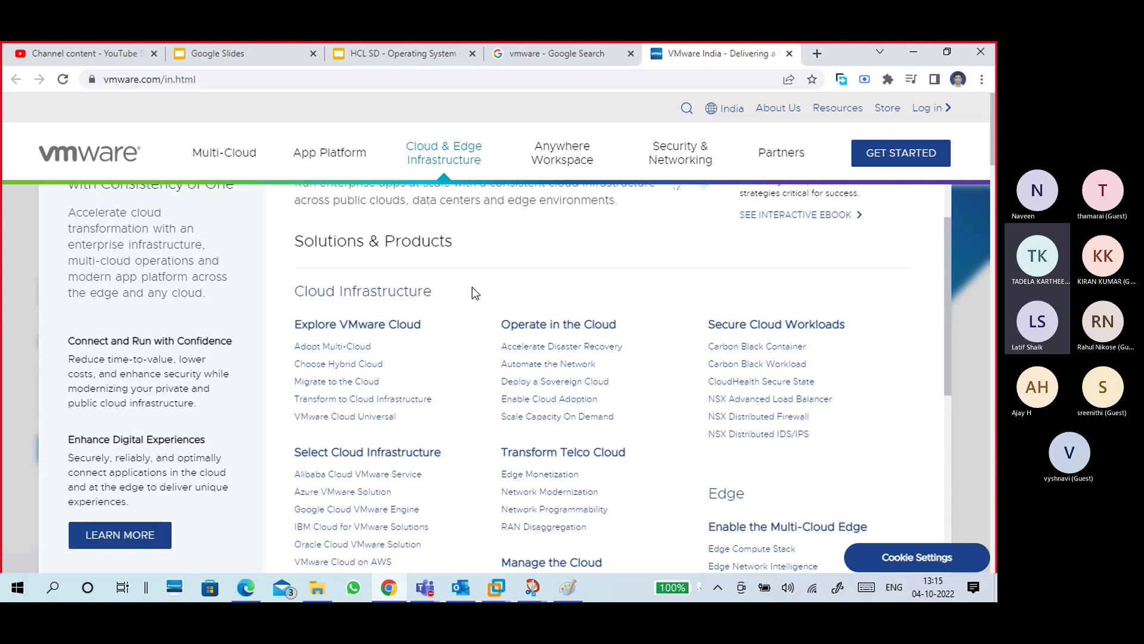
{"action": "scroll", "coordinate": [472, 292], "scroll_direction": "down", "scroll_amount": 1}
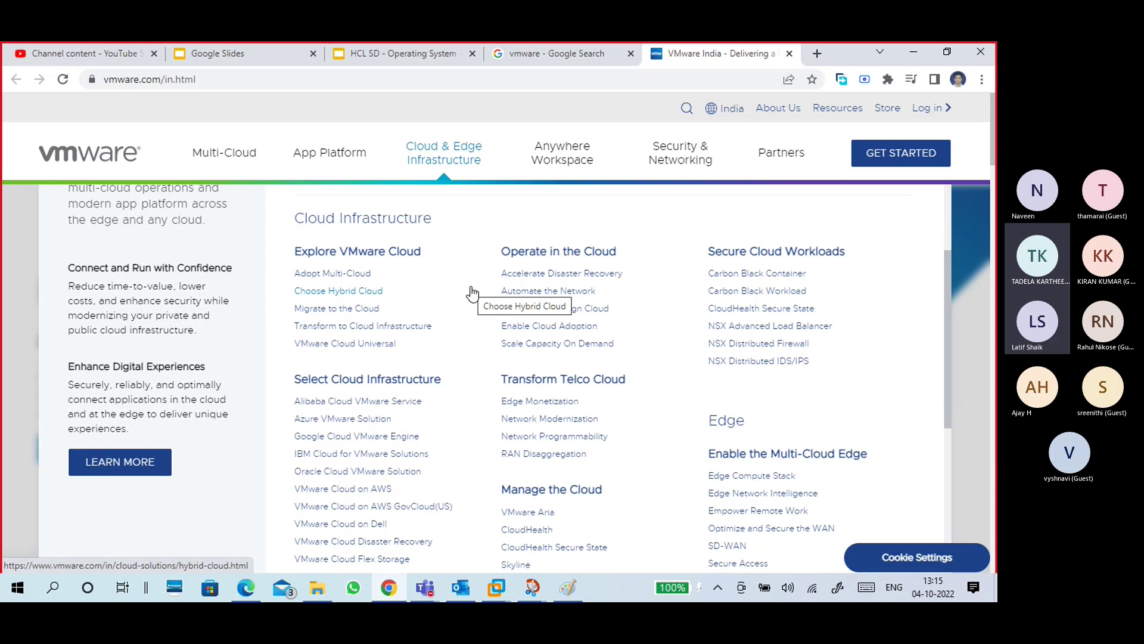
{"action": "scroll", "coordinate": [450, 318], "scroll_direction": "up", "scroll_amount": 2}
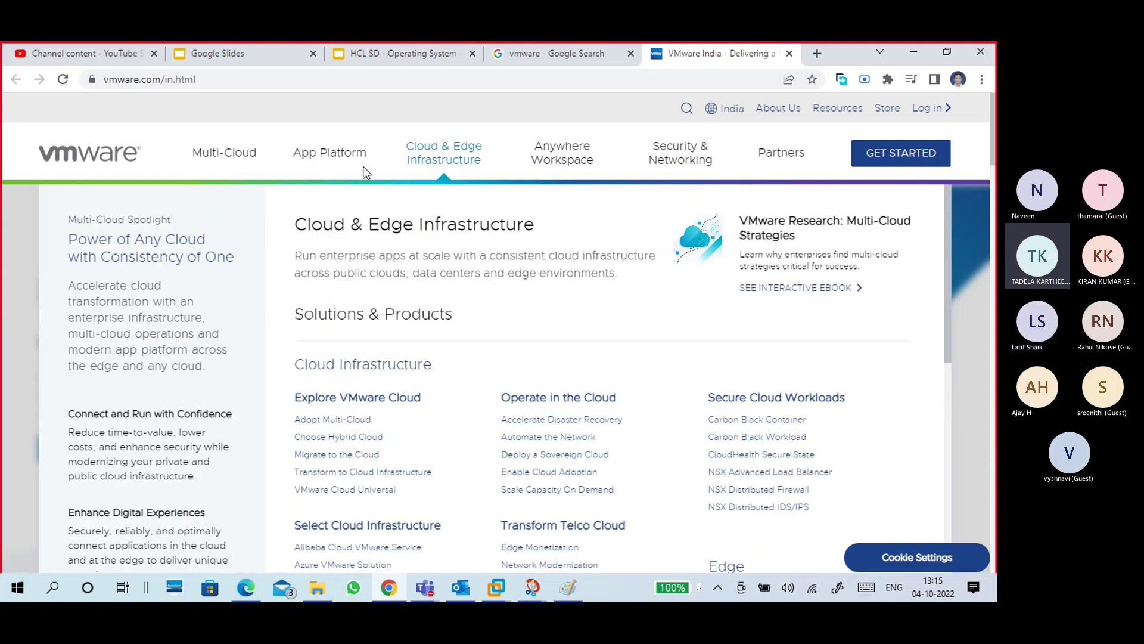
{"action": "left_click", "coordinate": [332, 153]}
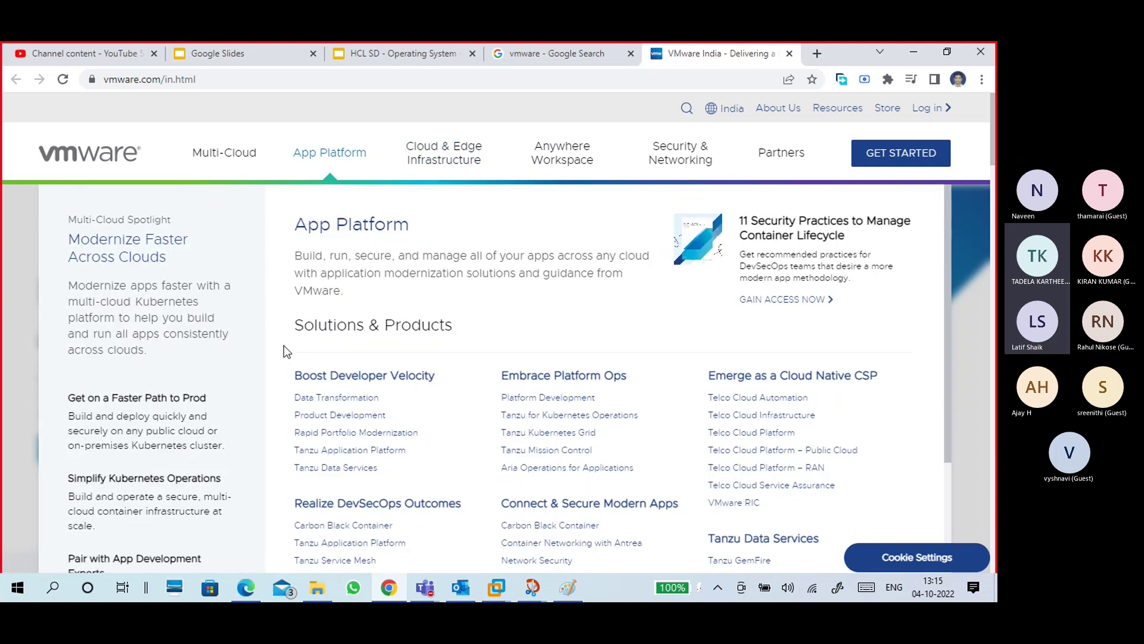
{"action": "scroll", "coordinate": [284, 347], "scroll_direction": "down", "scroll_amount": 2}
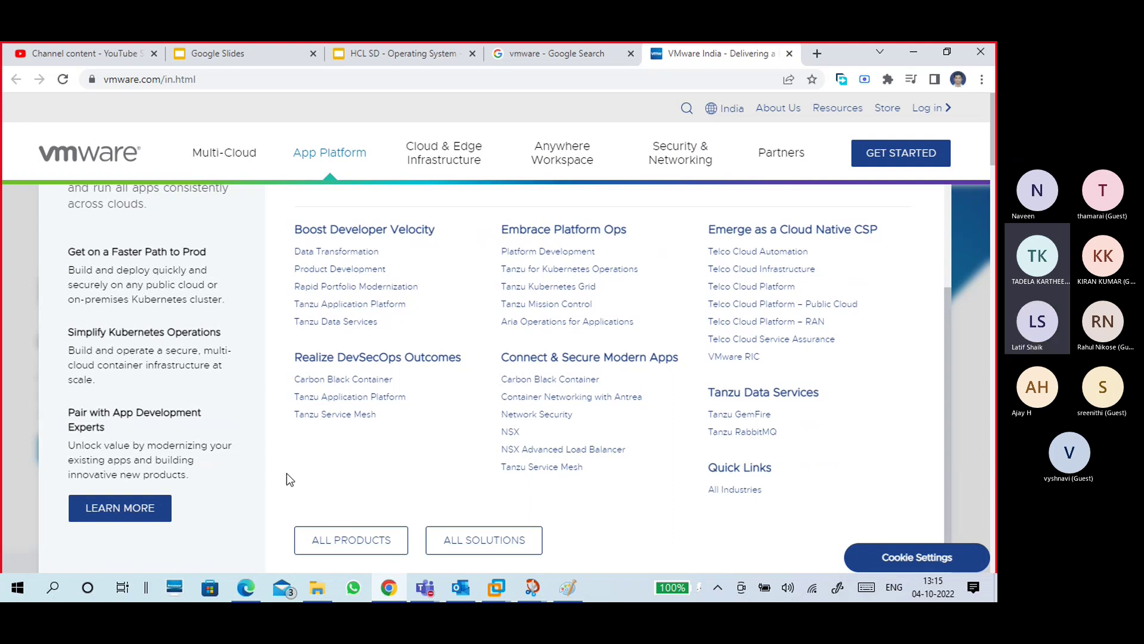
Examine the Multi-Cloud overview and the solutions and products offered under Anywhere Workspace.
{"action": "left_click", "coordinate": [223, 178]}
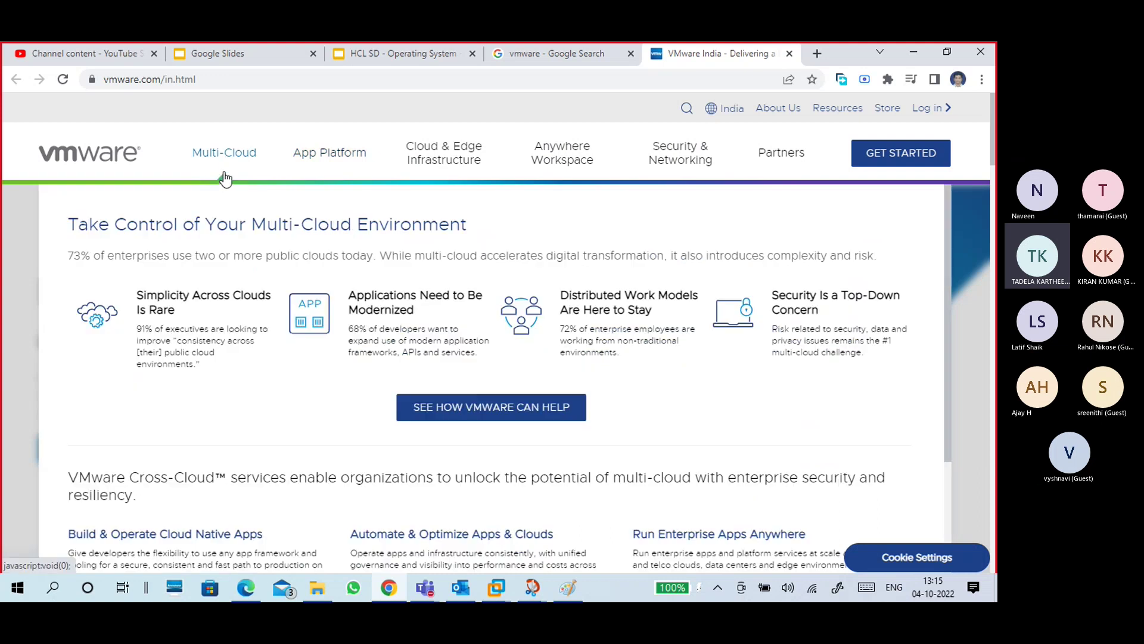
{"action": "scroll", "coordinate": [307, 447], "scroll_direction": "down", "scroll_amount": 2}
{"action": "scroll", "coordinate": [308, 441], "scroll_direction": "up", "scroll_amount": 2}
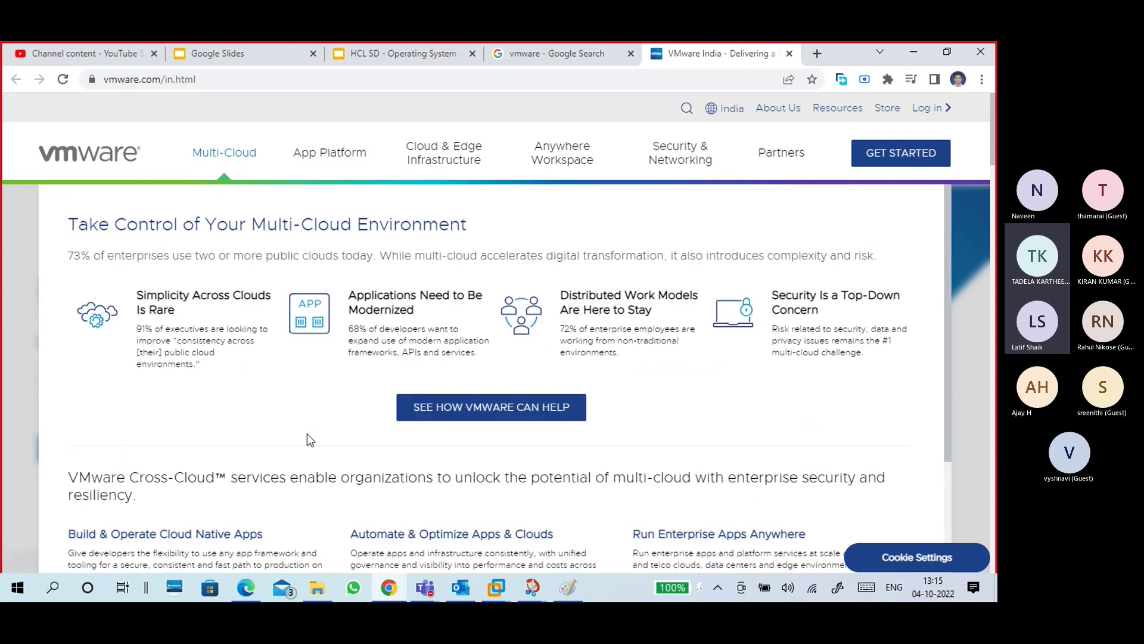
{"action": "left_click", "coordinate": [564, 156]}
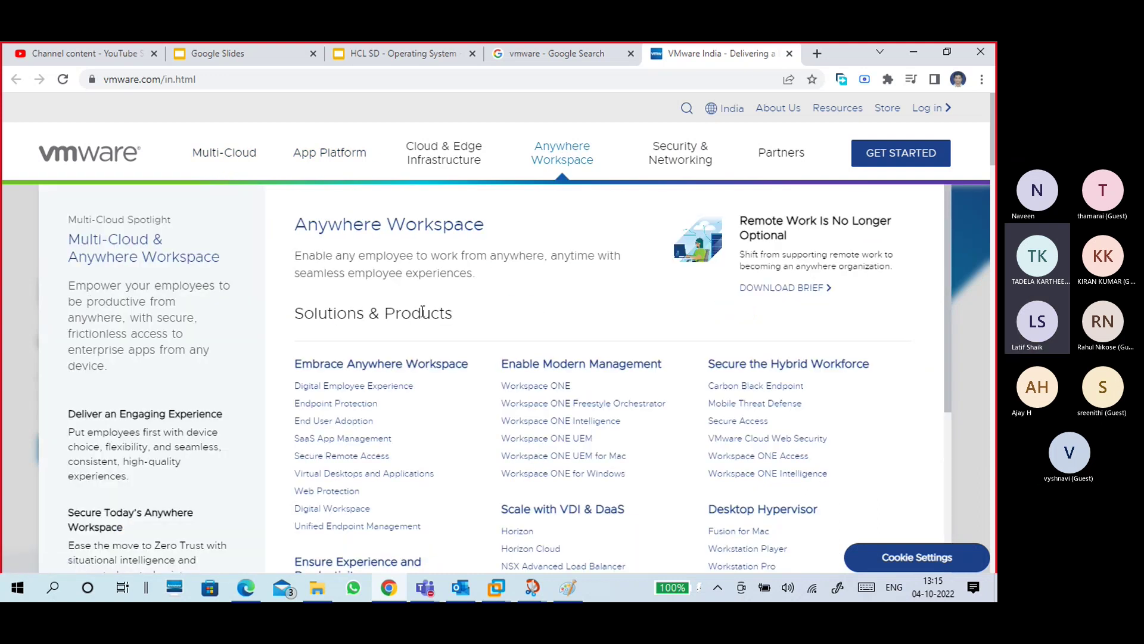
{"action": "scroll", "coordinate": [476, 295], "scroll_direction": "down", "scroll_amount": 2}
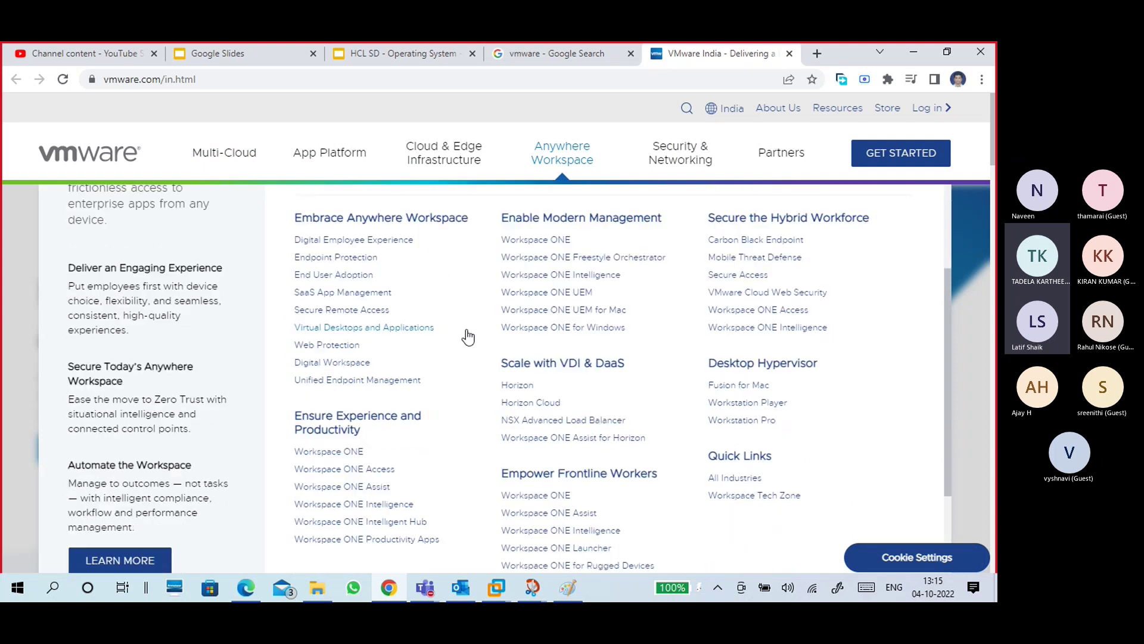
{"action": "scroll", "coordinate": [466, 384], "scroll_direction": "down", "scroll_amount": 2}
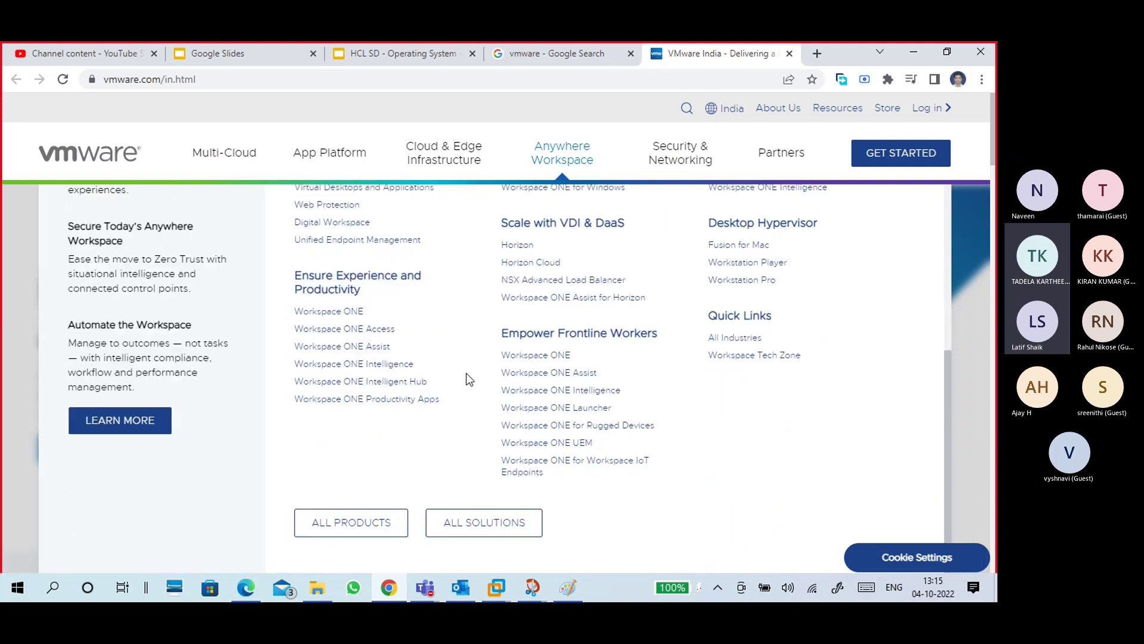
{"action": "scroll", "coordinate": [467, 382], "scroll_direction": "up", "scroll_amount": 2}
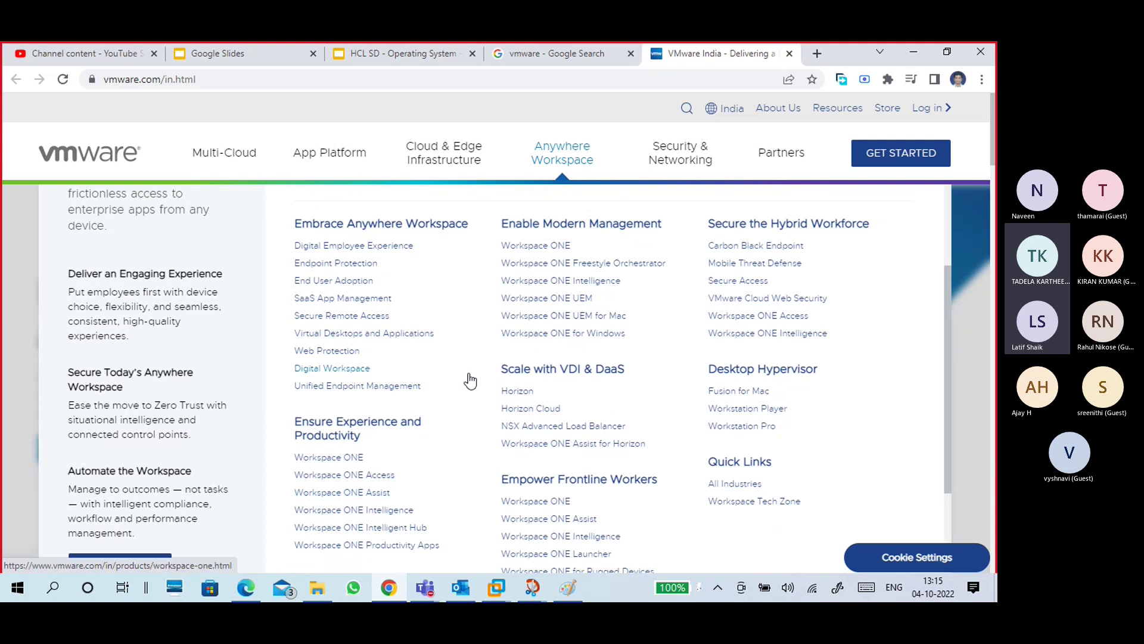
{"action": "scroll", "coordinate": [470, 382], "scroll_direction": "down", "scroll_amount": 2}
{"action": "scroll", "coordinate": [470, 382], "scroll_direction": "up", "scroll_amount": 3}
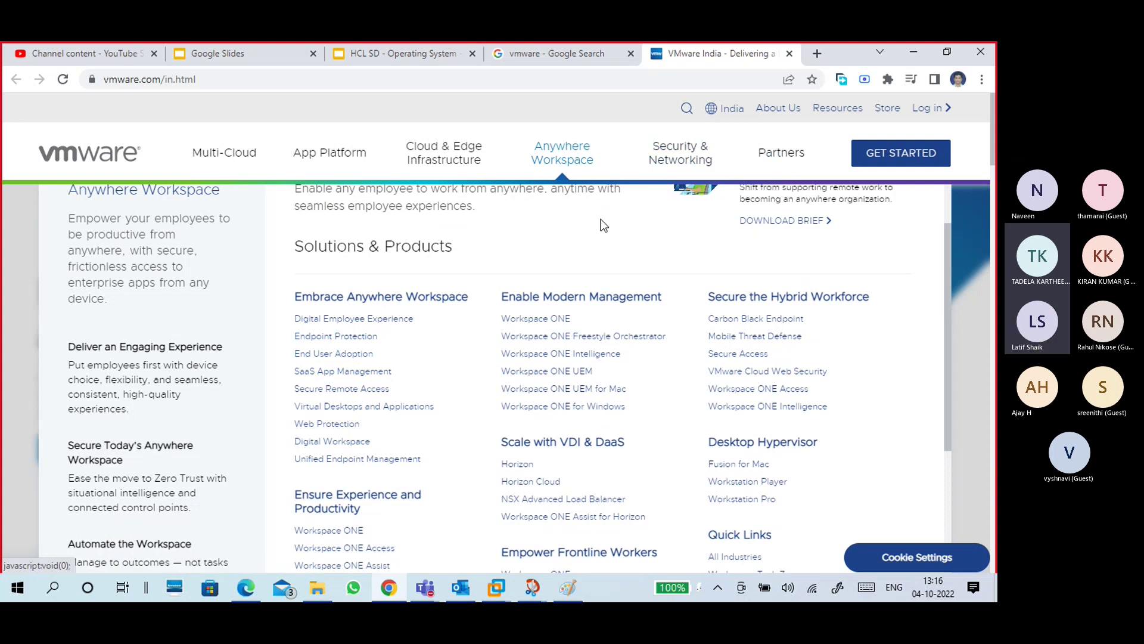
{"action": "scroll", "coordinate": [471, 261], "scroll_direction": "up", "scroll_amount": 1}
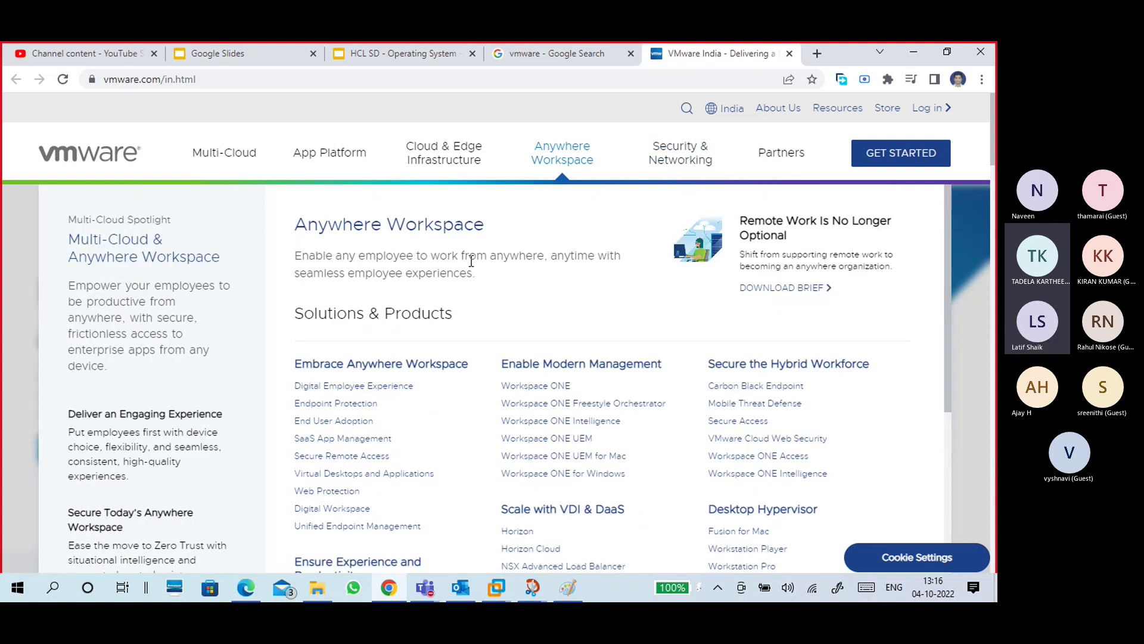
Close the VMware India page and search Google for "vmware workstation 16".
{"action": "left_click", "coordinate": [789, 54]}
{"action": "left_click", "coordinate": [319, 113]}
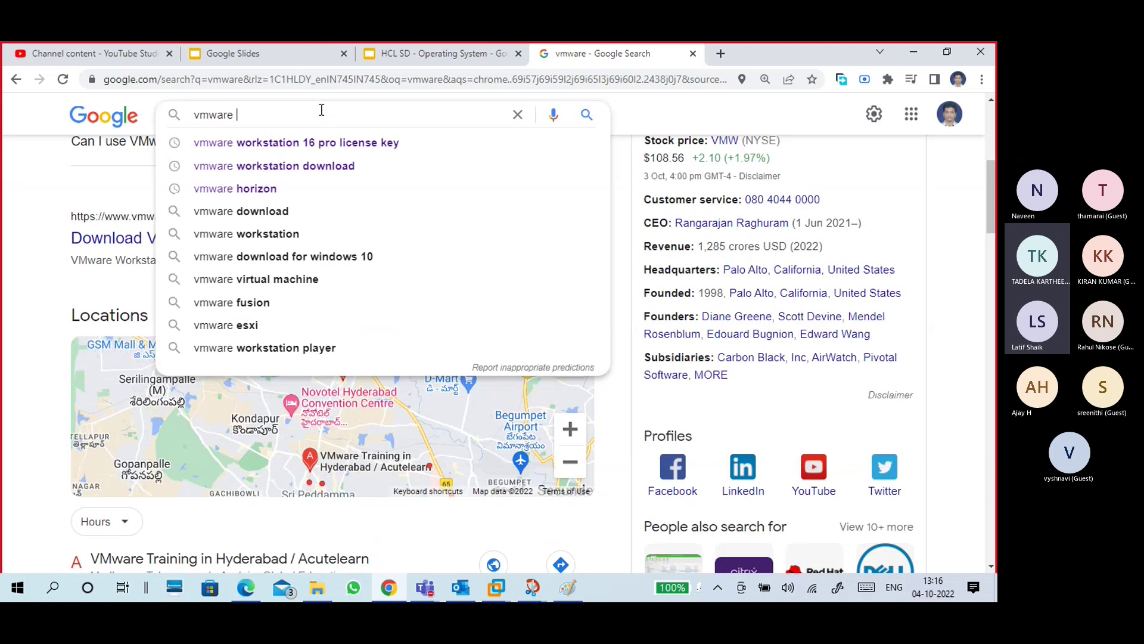
{"action": "left_click", "coordinate": [320, 144]}
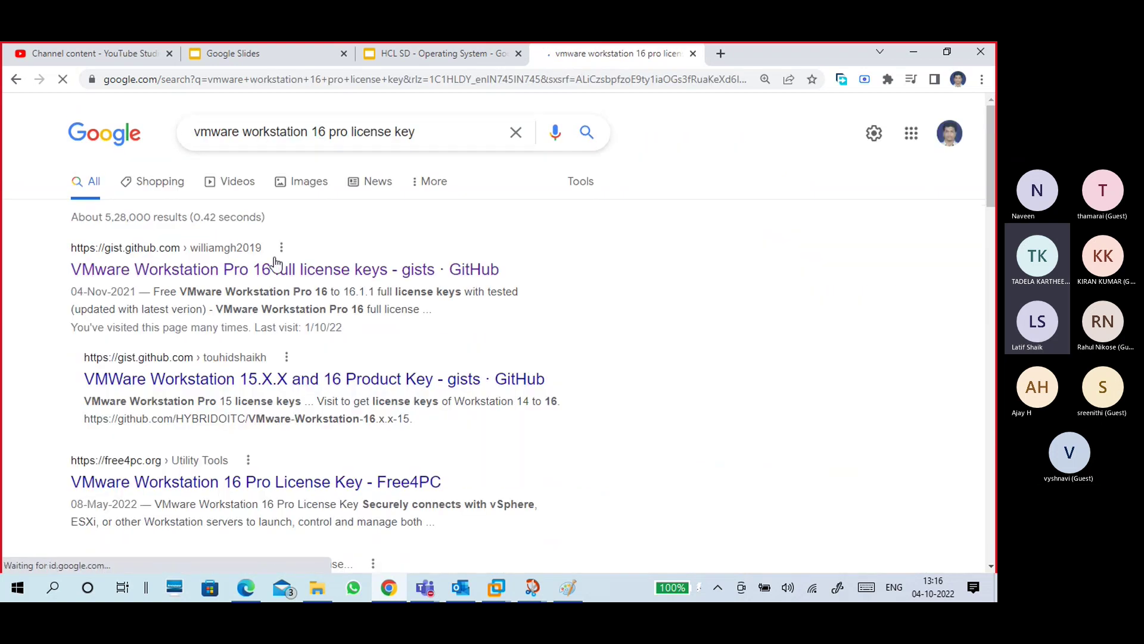
{"action": "left_click_drag", "start_coordinate": [329, 134], "coordinate": [451, 127]}
{"action": "key", "text": "BackSpace"}
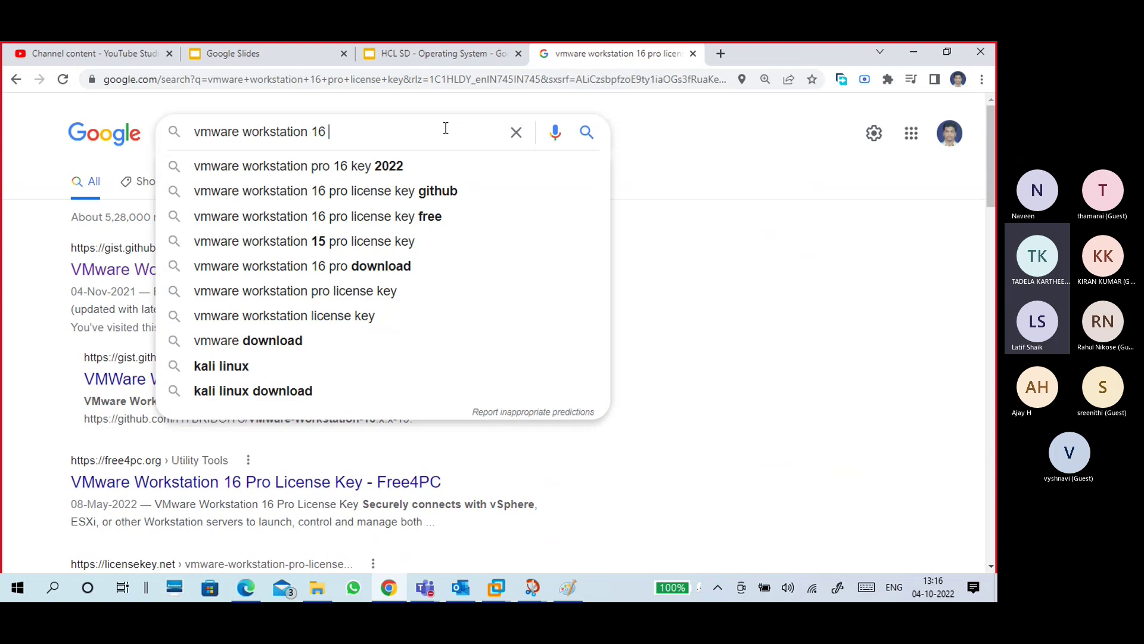
{"action": "key", "text": "Return"}
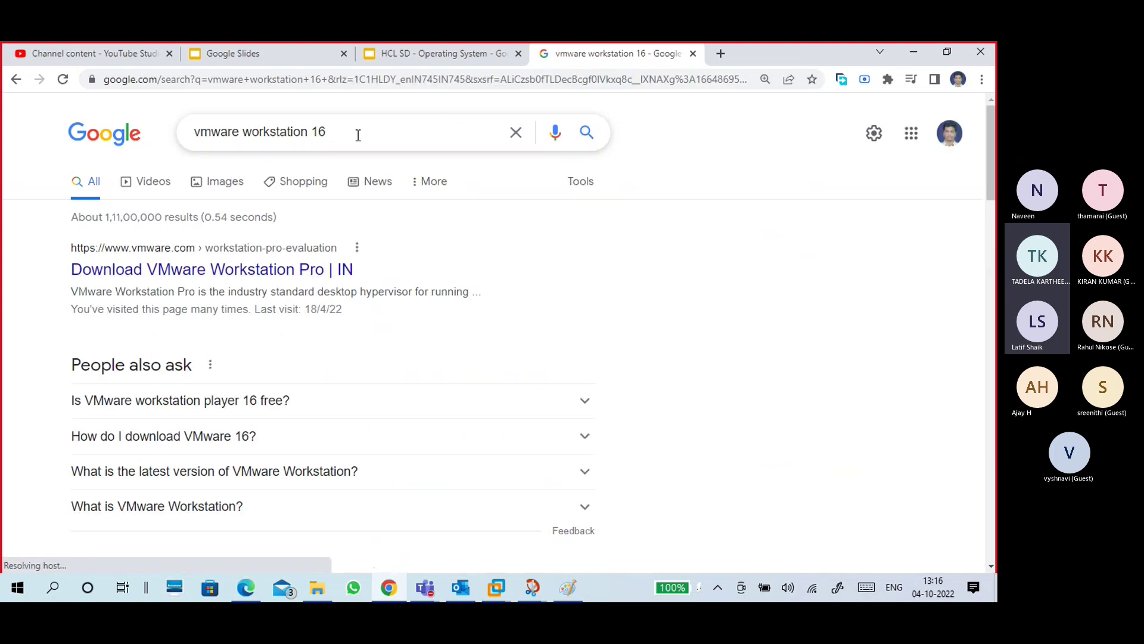
Open the "Download VMware Workstation Pro | IN" search result in a new tab and go to that page.
{"action": "right_click", "coordinate": [248, 271]}
{"action": "left_click", "coordinate": [271, 280]}
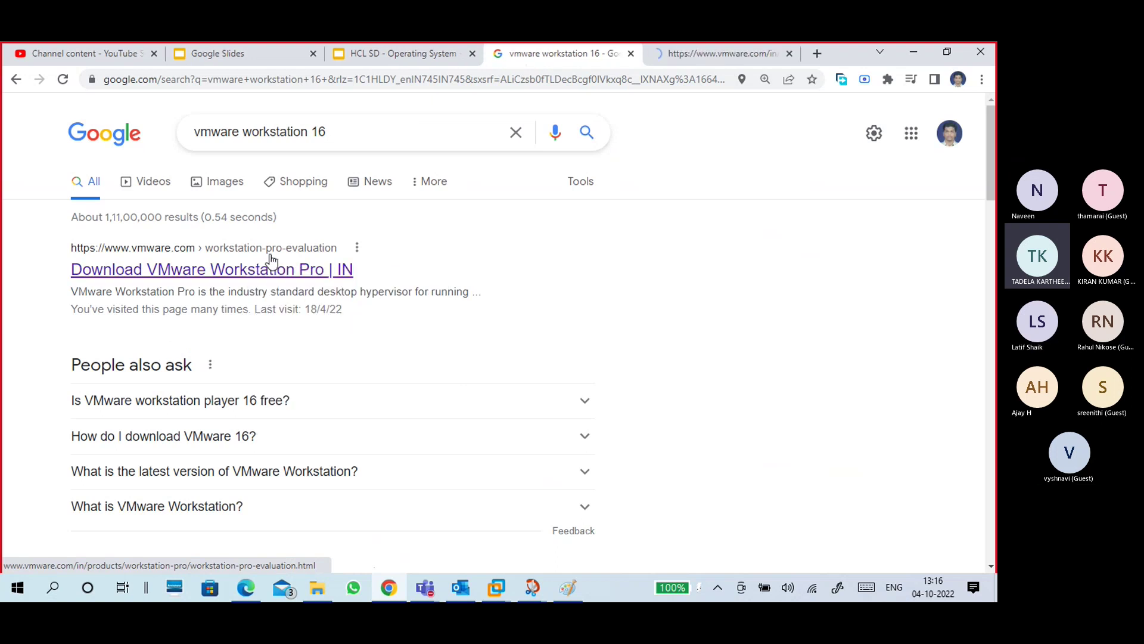
{"action": "left_click_drag", "start_coordinate": [317, 135], "coordinate": [192, 132]}
{"action": "left_click", "coordinate": [327, 131]}
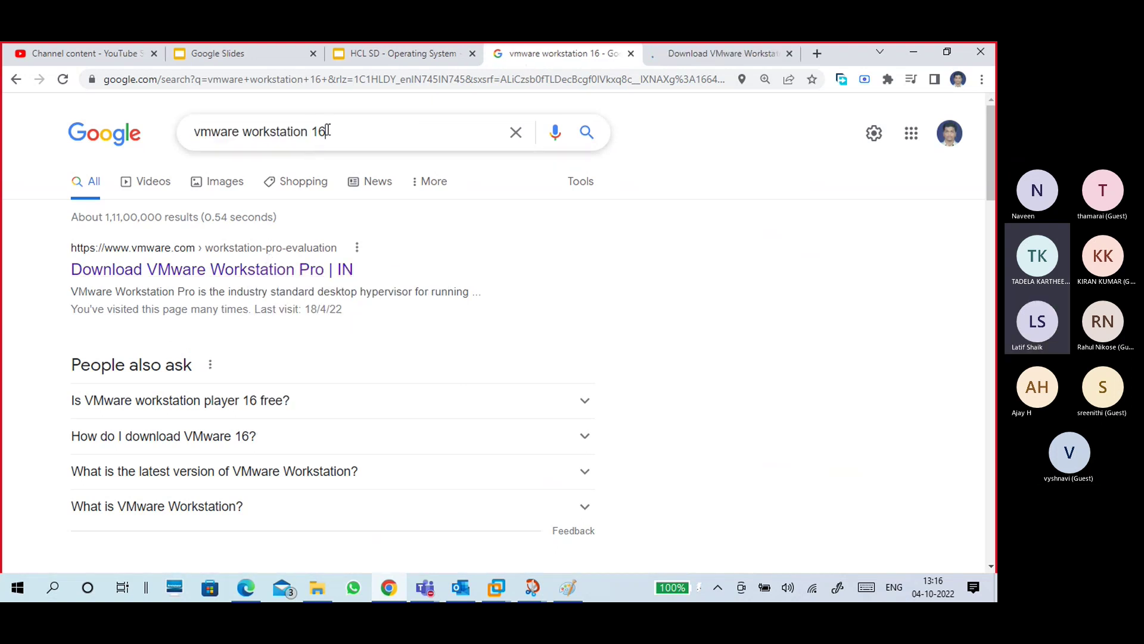
{"action": "left_click", "coordinate": [674, 56]}
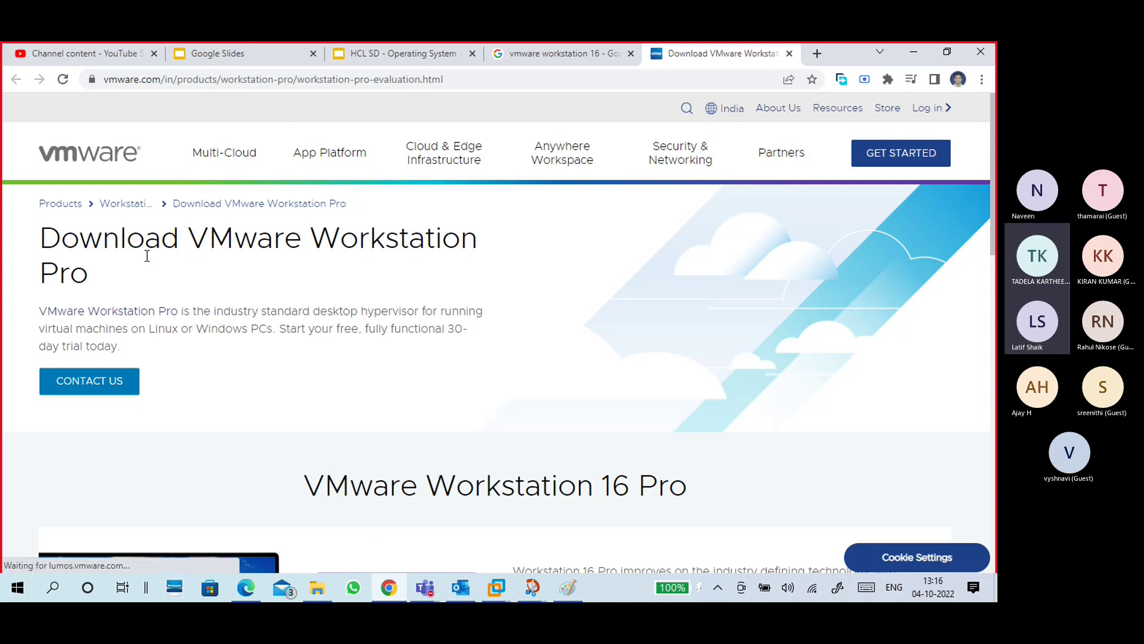
Examine the VMware Workstation Pro download page and highlight the "Workstation 16 Pro for Windows" heading.
{"action": "left_click_drag", "start_coordinate": [315, 240], "coordinate": [472, 256]}
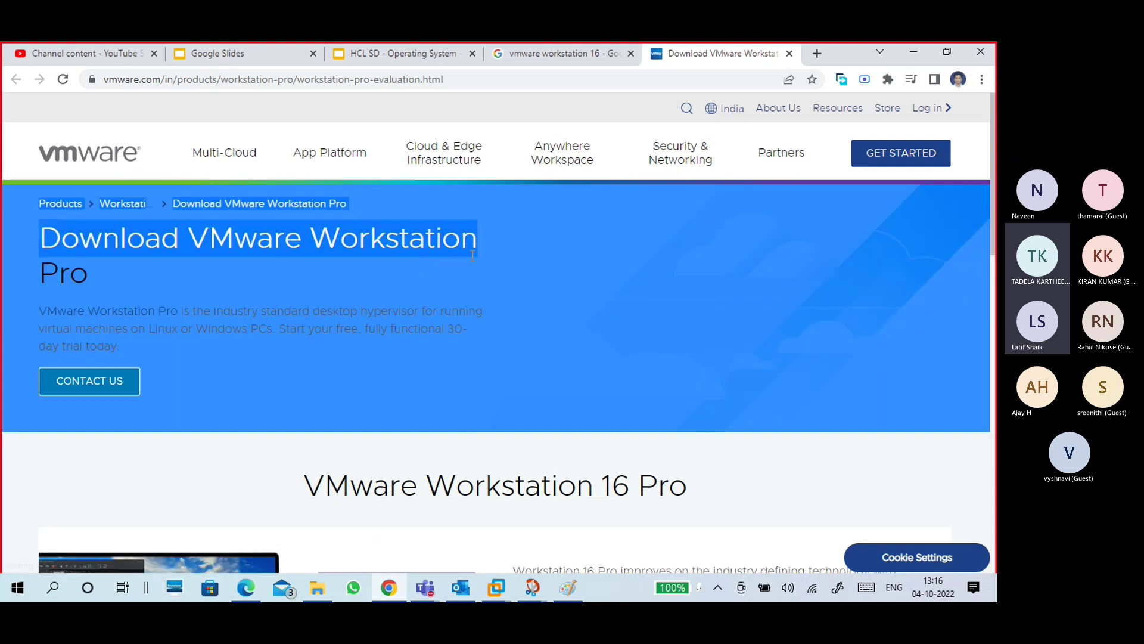
{"action": "left_click", "coordinate": [268, 248]}
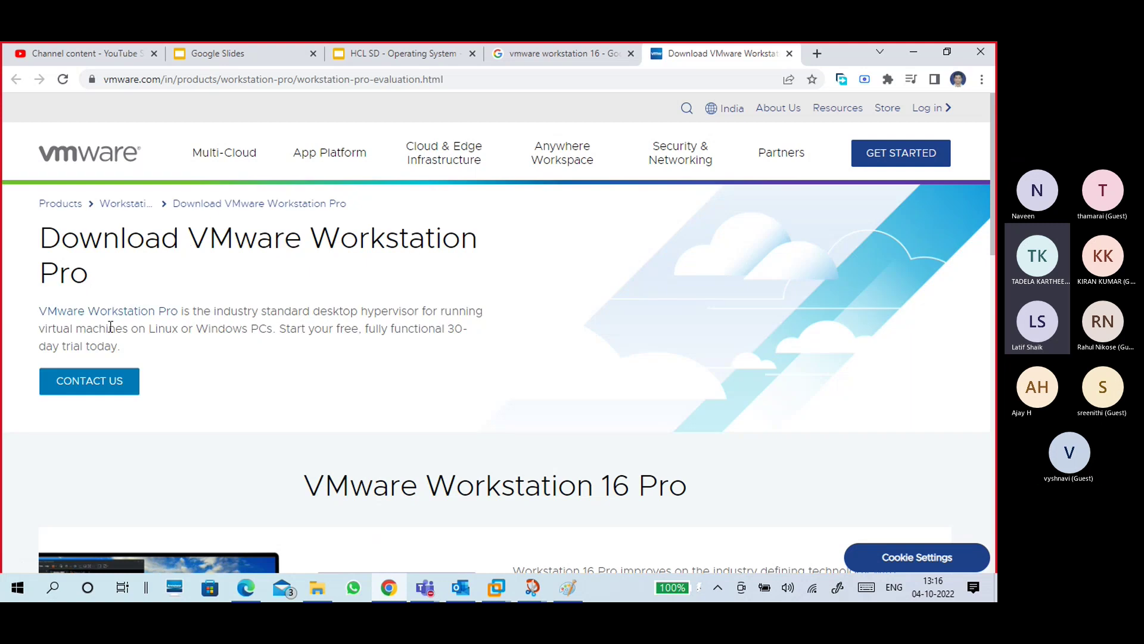
{"action": "scroll", "coordinate": [352, 332], "scroll_direction": "down", "scroll_amount": 7}
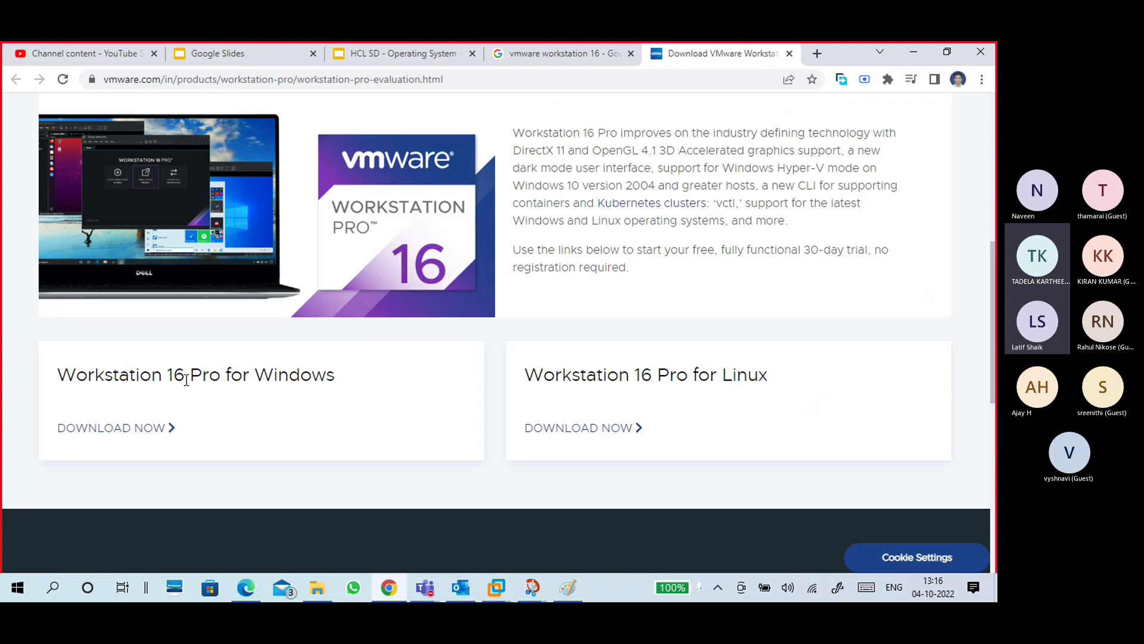
{"action": "left_click_drag", "start_coordinate": [343, 376], "coordinate": [62, 374]}
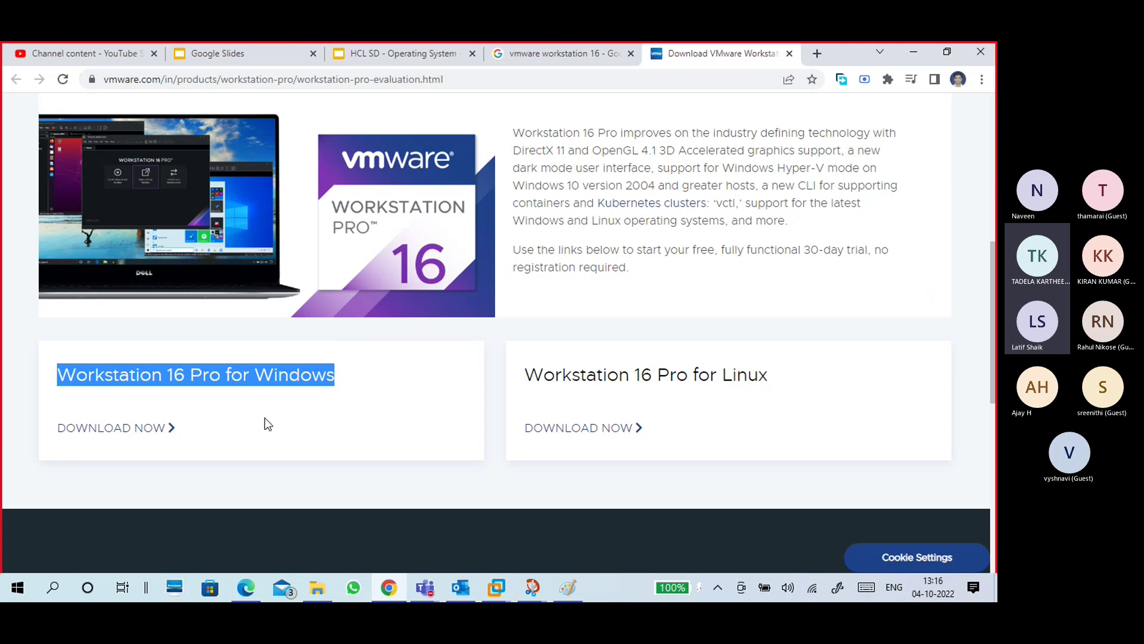
{"action": "left_click", "coordinate": [566, 588]}
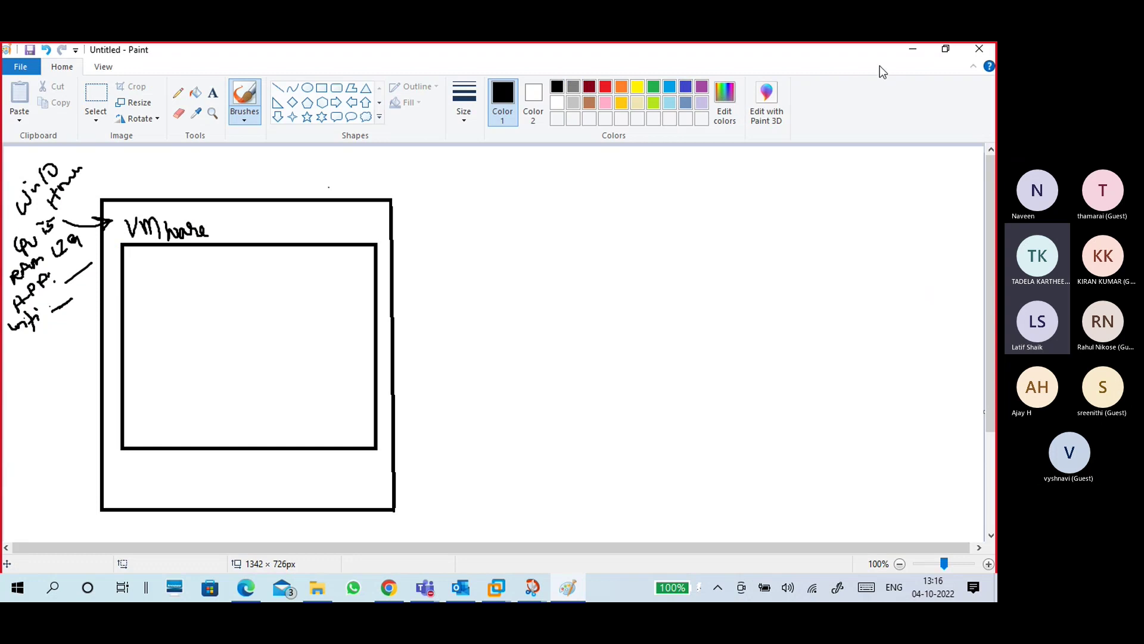
{"action": "left_click", "coordinate": [912, 49]}
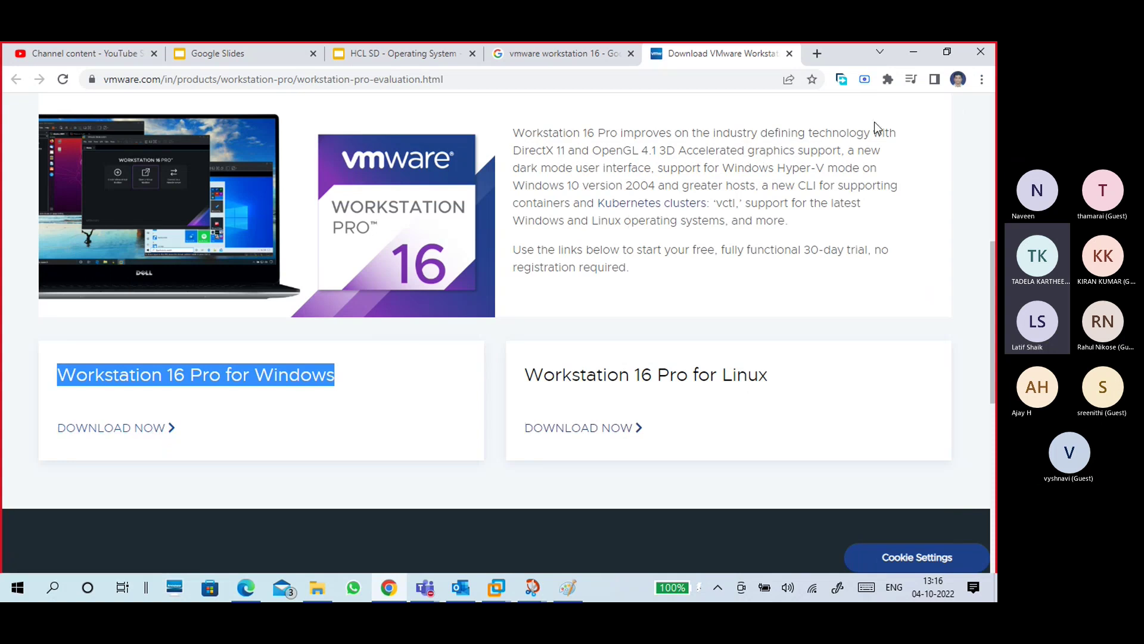
{"action": "left_click", "coordinate": [921, 51]}
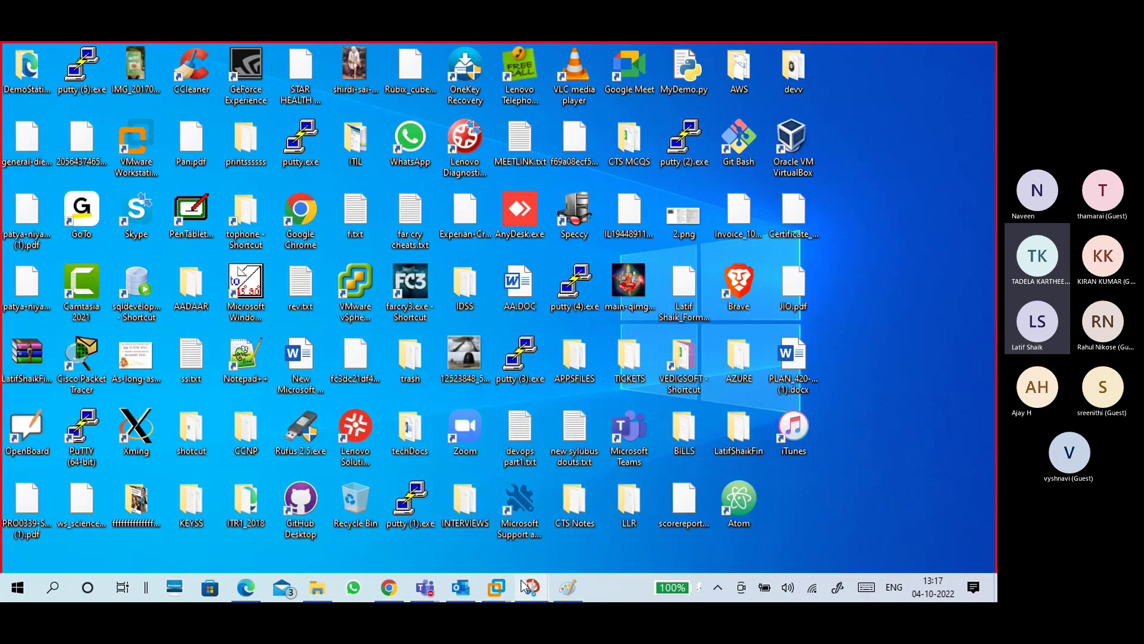
{"action": "left_click", "coordinate": [568, 588]}
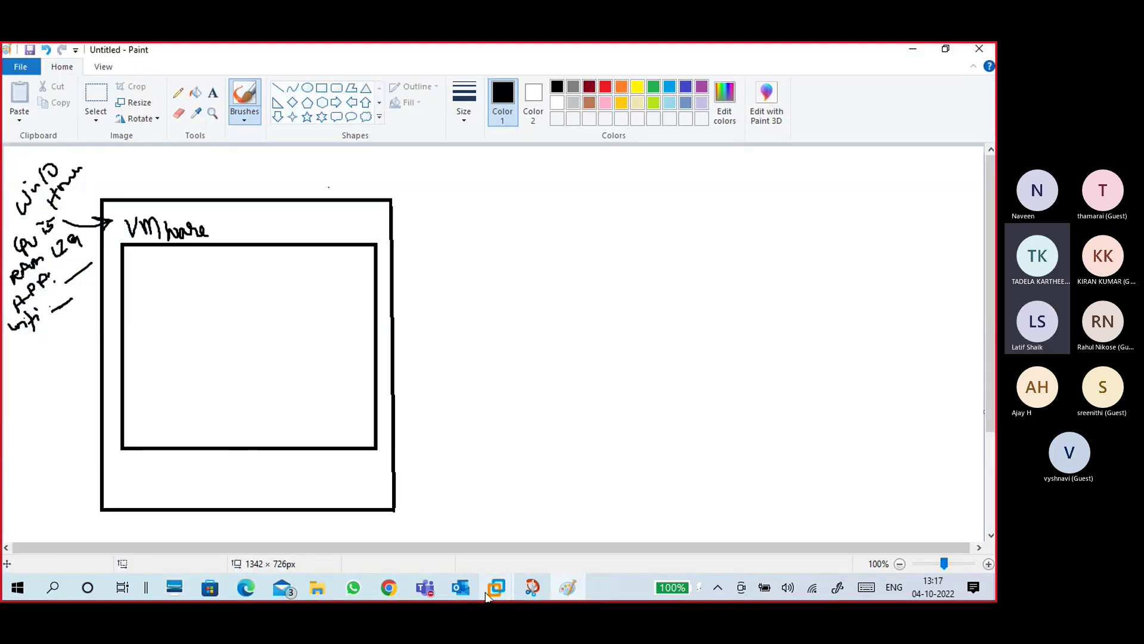
{"action": "left_click", "coordinate": [388, 587]}
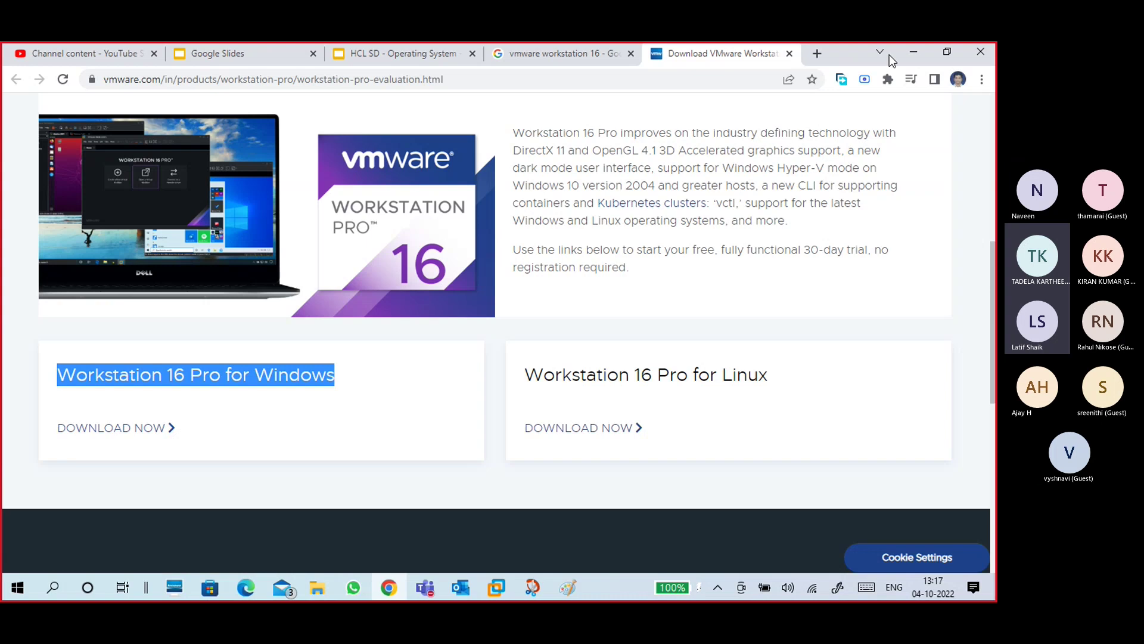
Switch to the Paint diagram and handwrite "workstation 16 pro" after the VMware label above the inner box.
{"action": "left_click", "coordinate": [912, 52]}
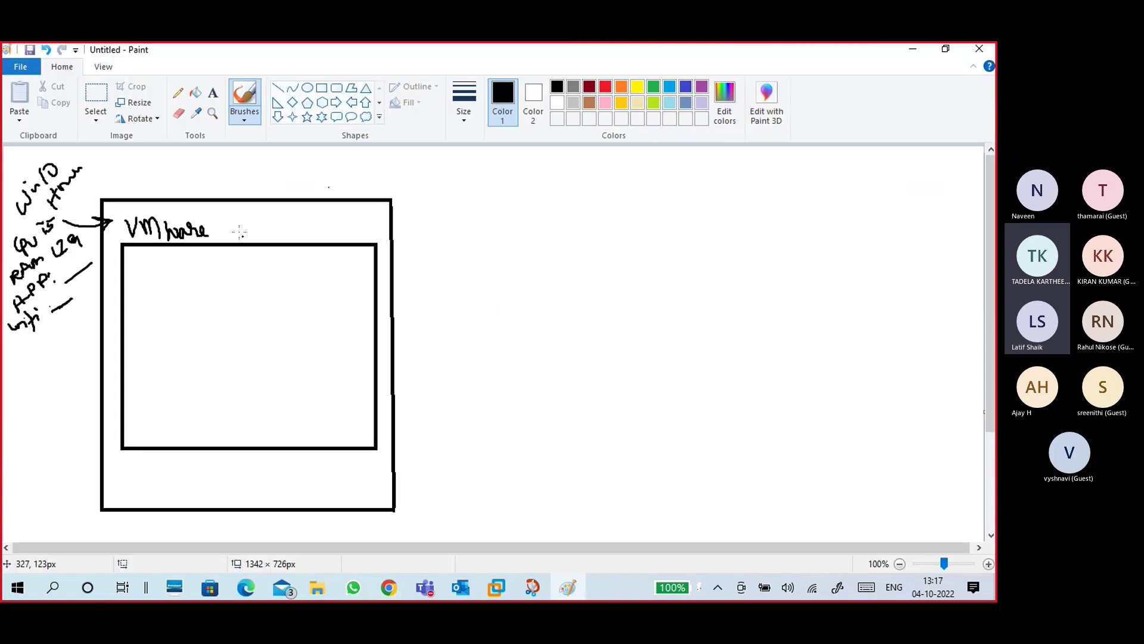
{"action": "mouse_move", "coordinate": [219, 227]}
{"action": "left_mouse_down"}
{"action": "mouse_move", "coordinate": [245, 235]}
{"action": "mouse_move", "coordinate": [294, 196]}
{"action": "mouse_move", "coordinate": [313, 197]}
{"action": "left_mouse_up"}
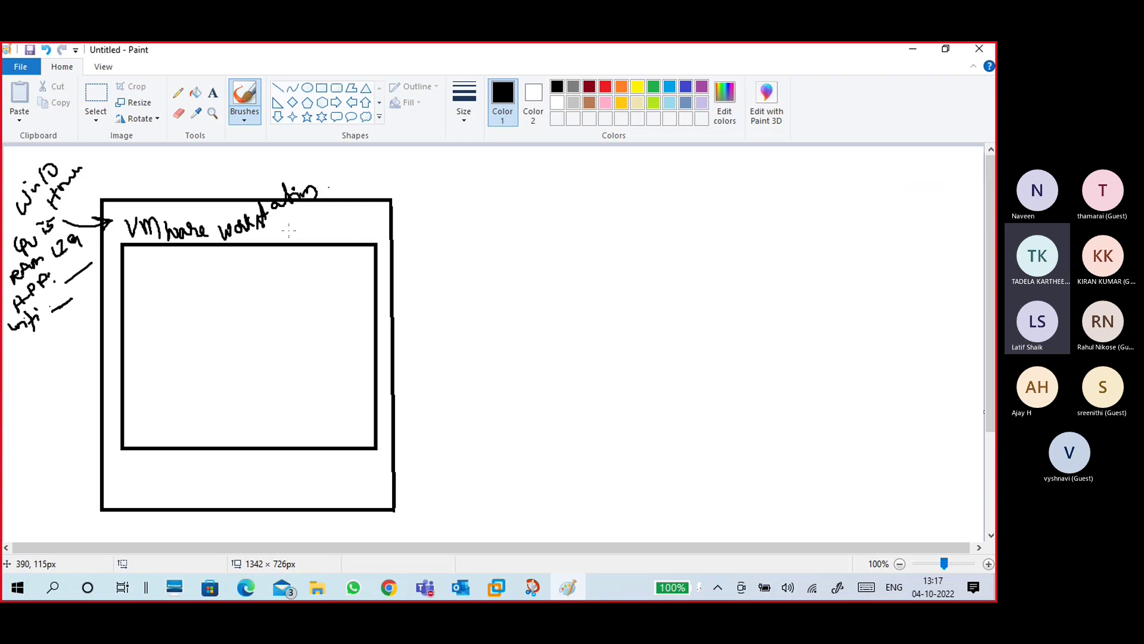
{"action": "mouse_move", "coordinate": [292, 233]}
{"action": "left_mouse_down"}
{"action": "mouse_move", "coordinate": [298, 219]}
{"action": "mouse_move", "coordinate": [309, 234]}
{"action": "mouse_move", "coordinate": [338, 218]}
{"action": "left_mouse_up"}
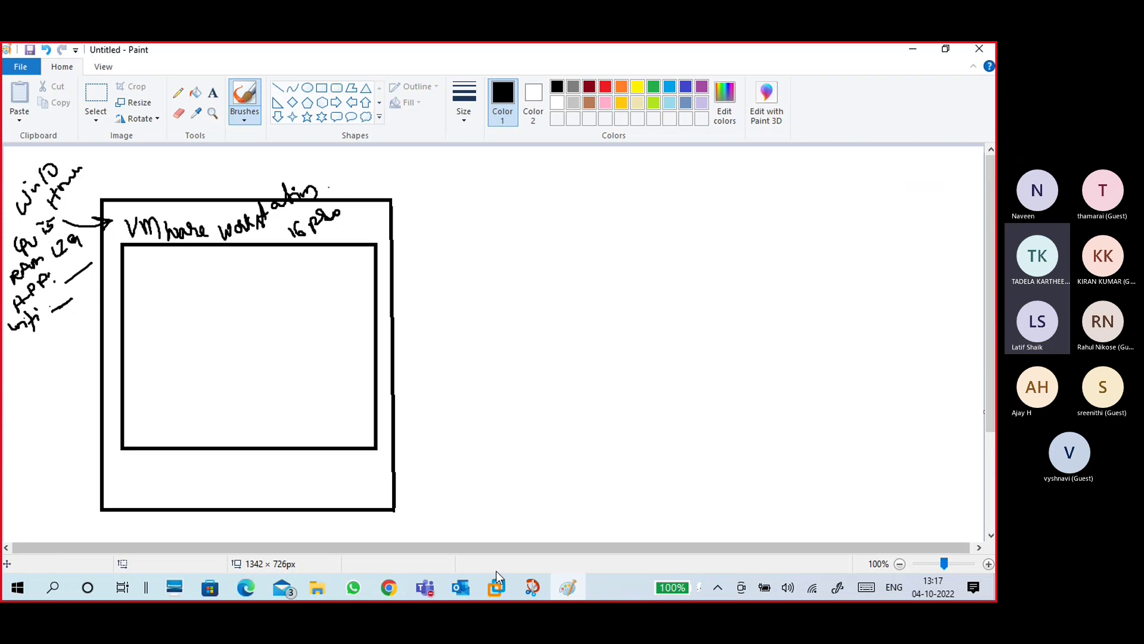
View the home page of the installed VMware Workstation 16 Pro and return to the Paint diagram.
{"action": "mouse_move", "coordinate": [497, 587]}
{"action": "left_click", "coordinate": [534, 520]}
{"action": "left_click", "coordinate": [35, 98]}
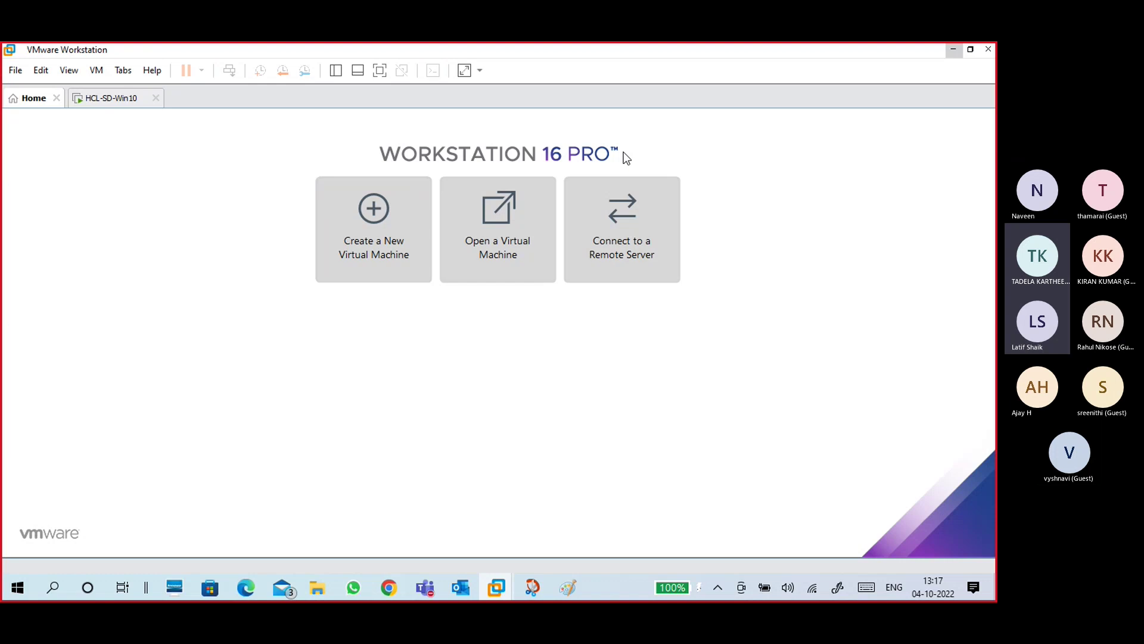
{"action": "left_click", "coordinate": [953, 50]}
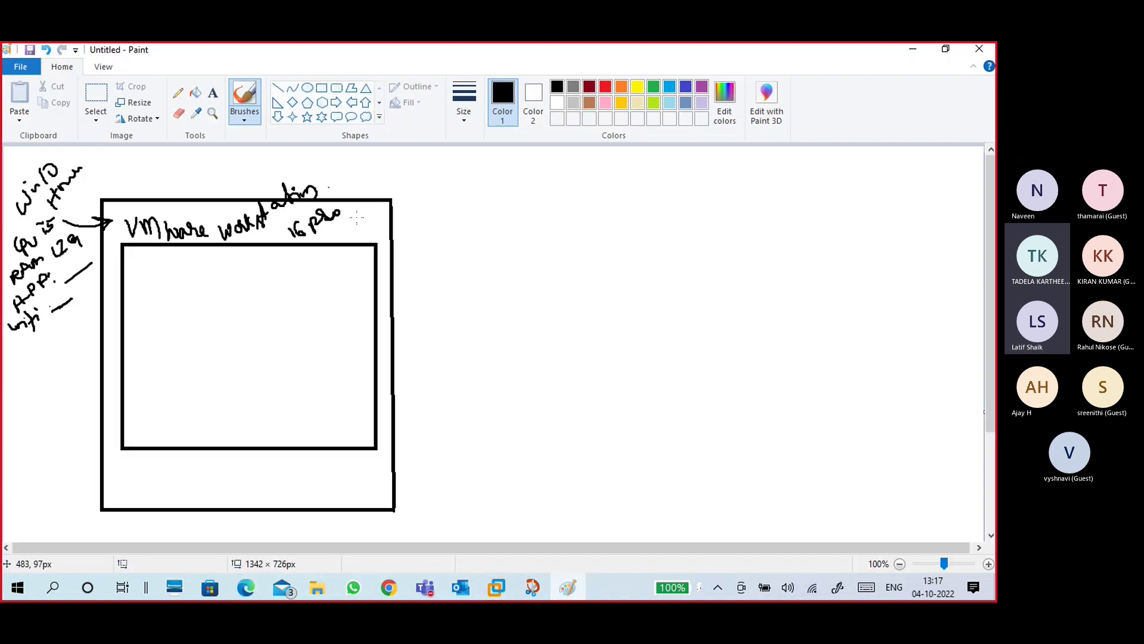
Draw a check mark after the "16 pro" label, and undo an extra check mark drawn inside the inner box.
{"action": "mouse_move", "coordinate": [341, 225]}
{"action": "left_mouse_down"}
{"action": "mouse_move", "coordinate": [353, 230]}
{"action": "mouse_move", "coordinate": [362, 214]}
{"action": "left_mouse_up"}
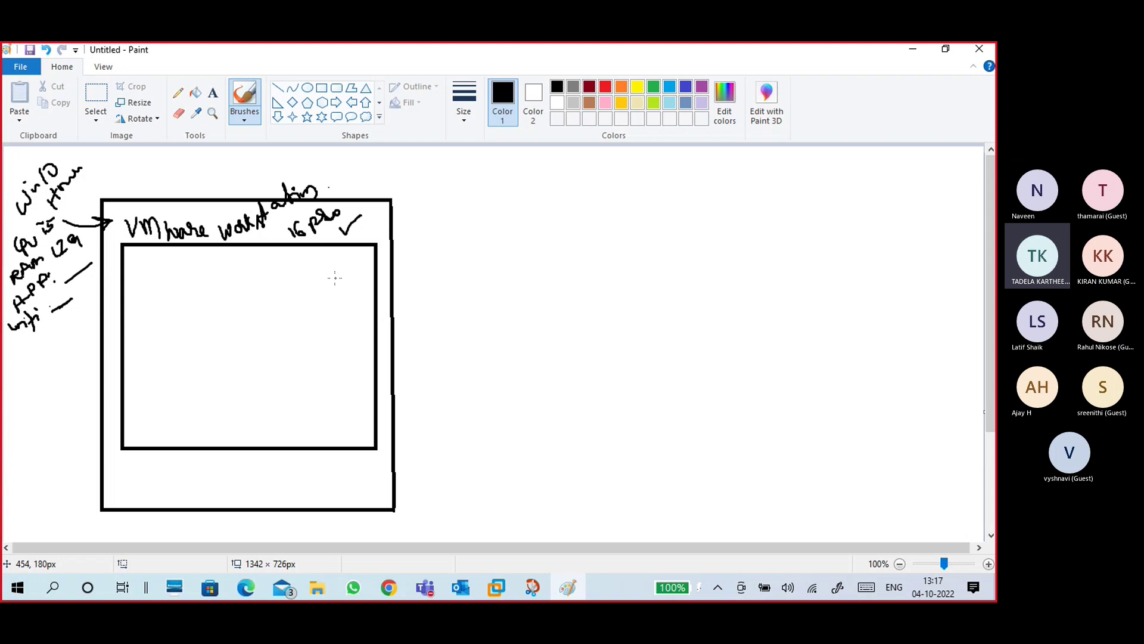
{"action": "left_click_drag", "start_coordinate": [334, 266], "coordinate": [356, 261]}
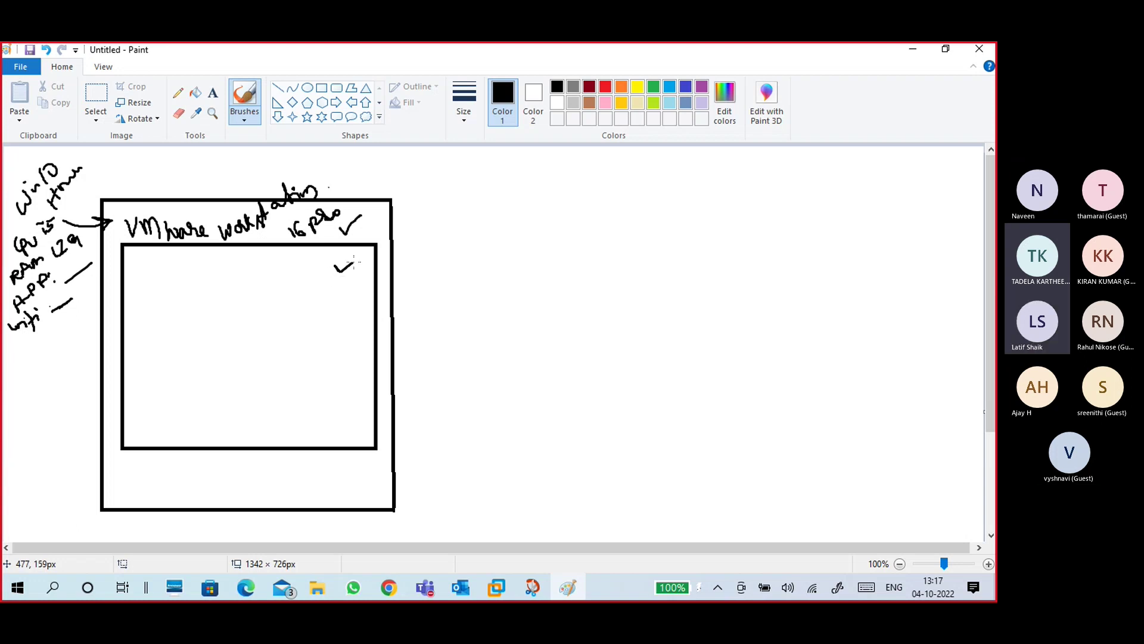
{"action": "key", "text": "ctrl+z"}
Show VMware Workstation's running HCL-SD-Win10 machine and its home page, and go back to the Paint drawing.
{"action": "left_click", "coordinate": [498, 588]}
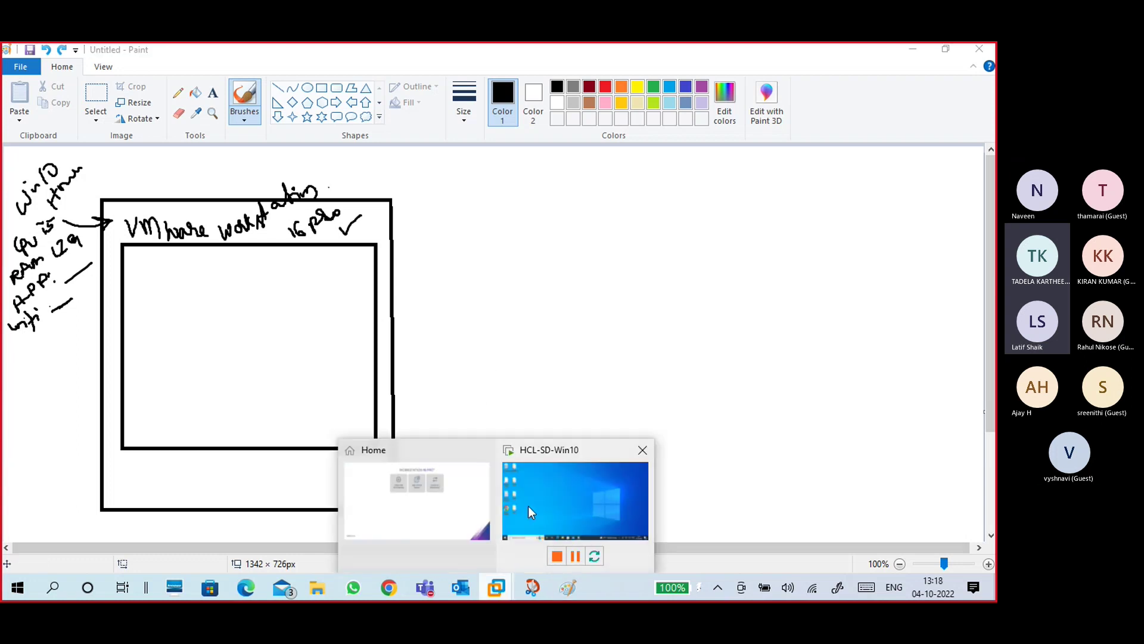
{"action": "left_click", "coordinate": [528, 506]}
{"action": "left_click", "coordinate": [34, 99]}
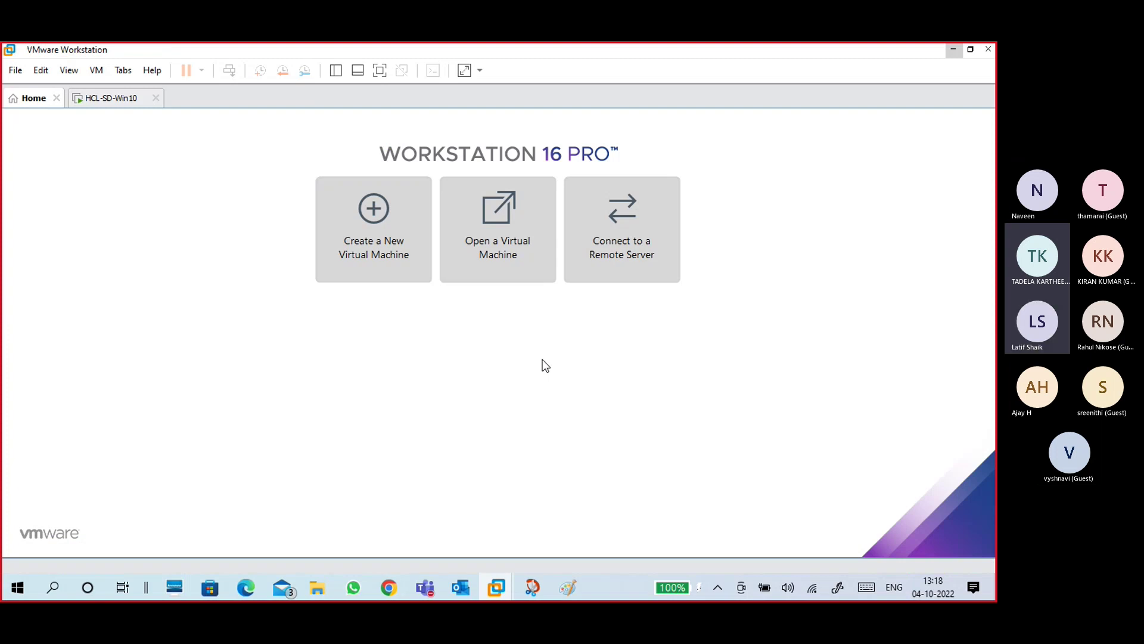
{"action": "left_click", "coordinate": [953, 49]}
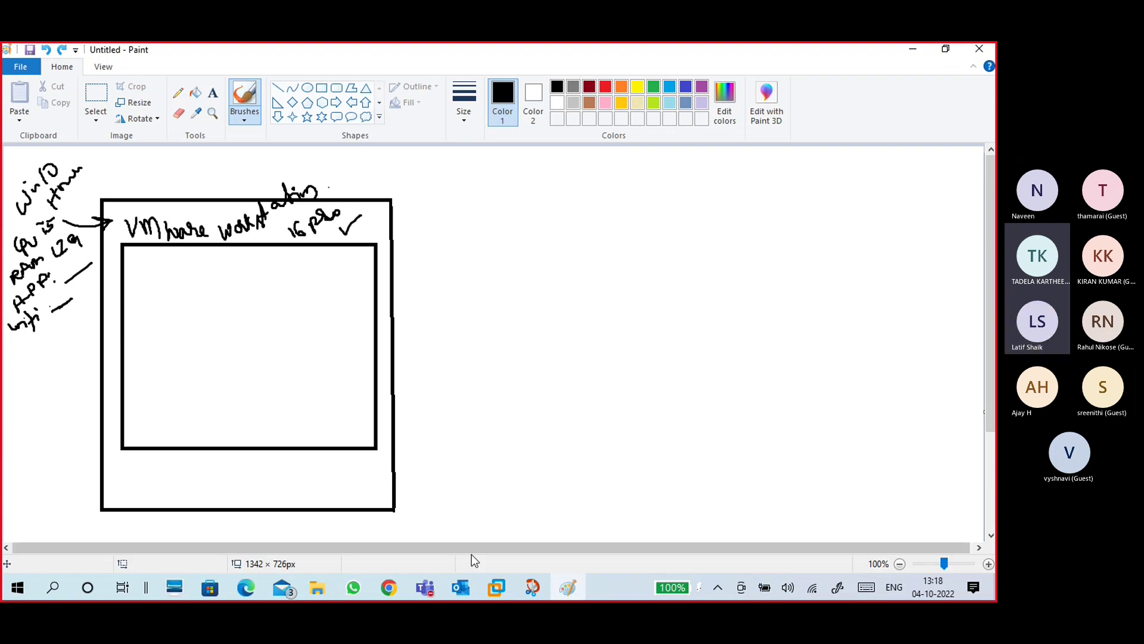
Switch to VMware Workstation, display the HCL-SD-Win10 virtual machine's desktop and select its Google Chrome shortcut.
{"action": "mouse_move", "coordinate": [501, 595]}
{"action": "left_click", "coordinate": [444, 504]}
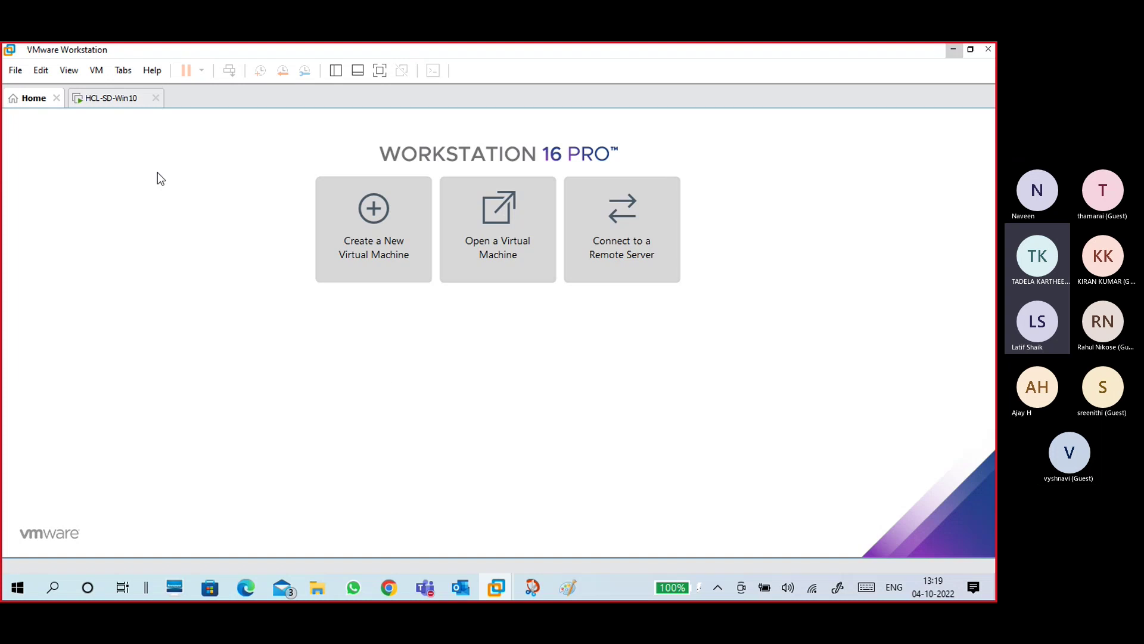
{"action": "left_click", "coordinate": [122, 99]}
{"action": "left_click", "coordinate": [192, 188]}
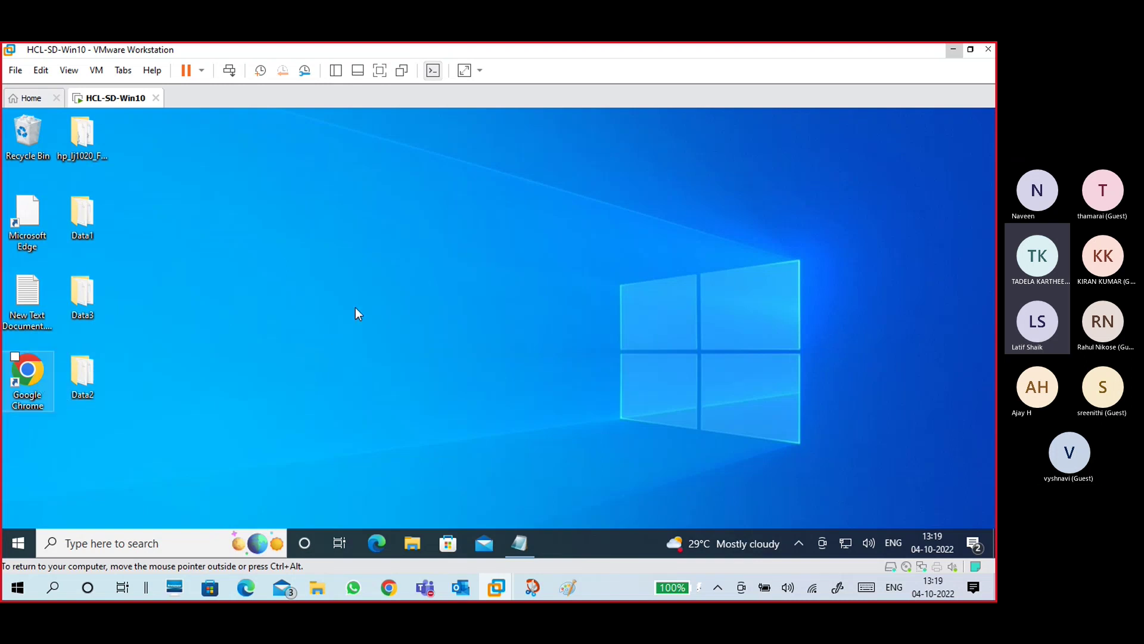
{"action": "left_click", "coordinate": [27, 376]}
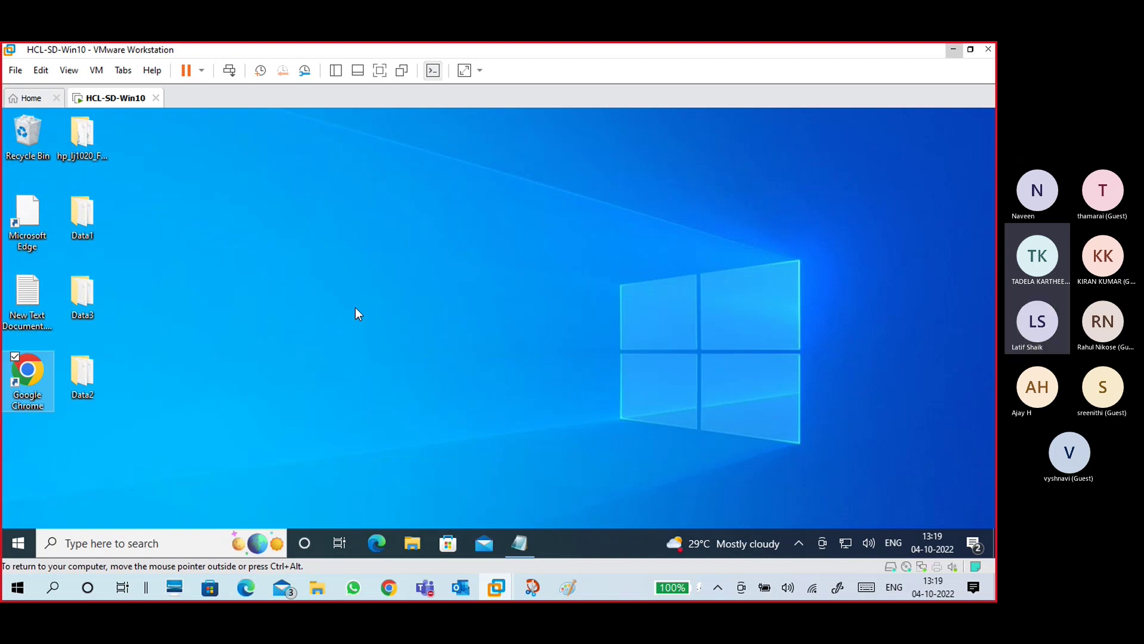
Show the virtual machine library and compare the Workstation home page with the HCL-SD-Win10 machine.
{"action": "left_click", "coordinate": [334, 71]}
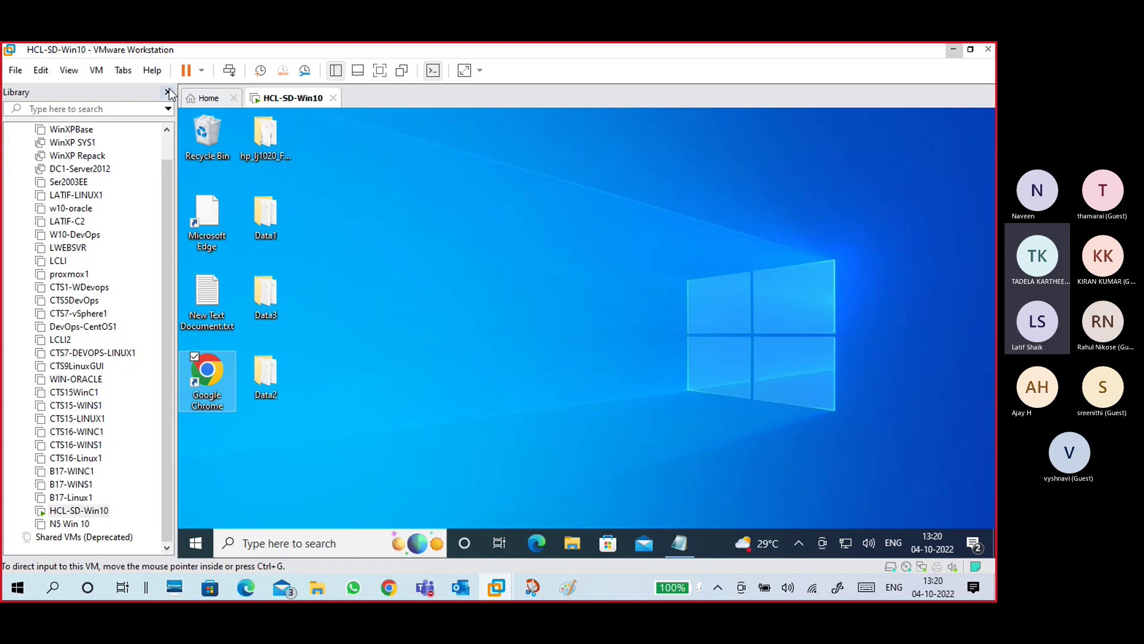
{"action": "left_click", "coordinate": [205, 100]}
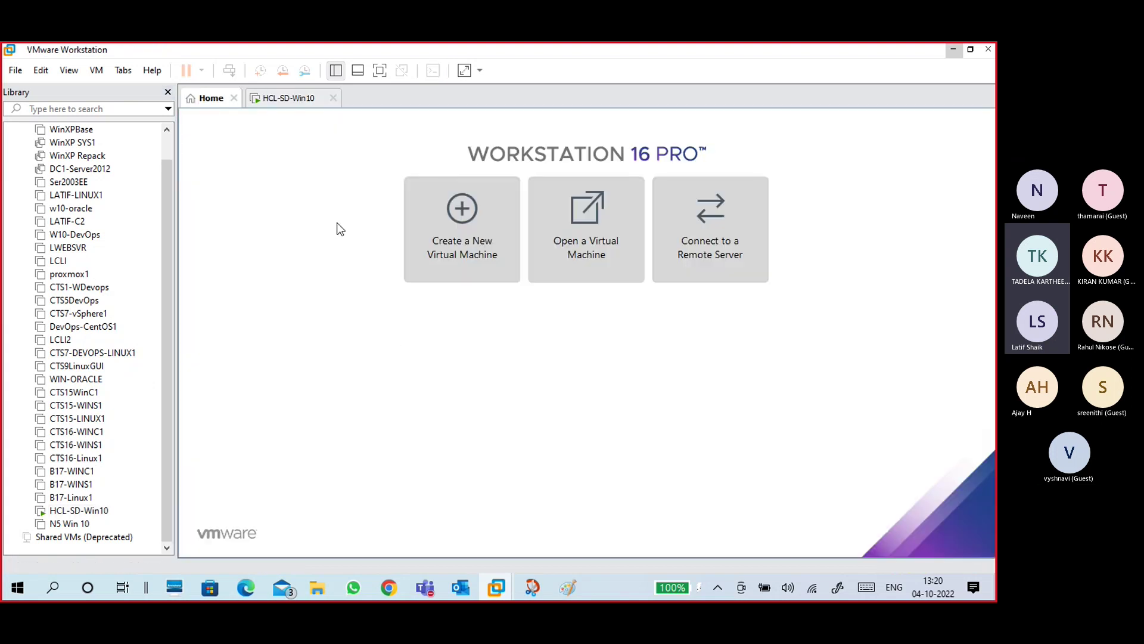
{"action": "left_click", "coordinate": [288, 107]}
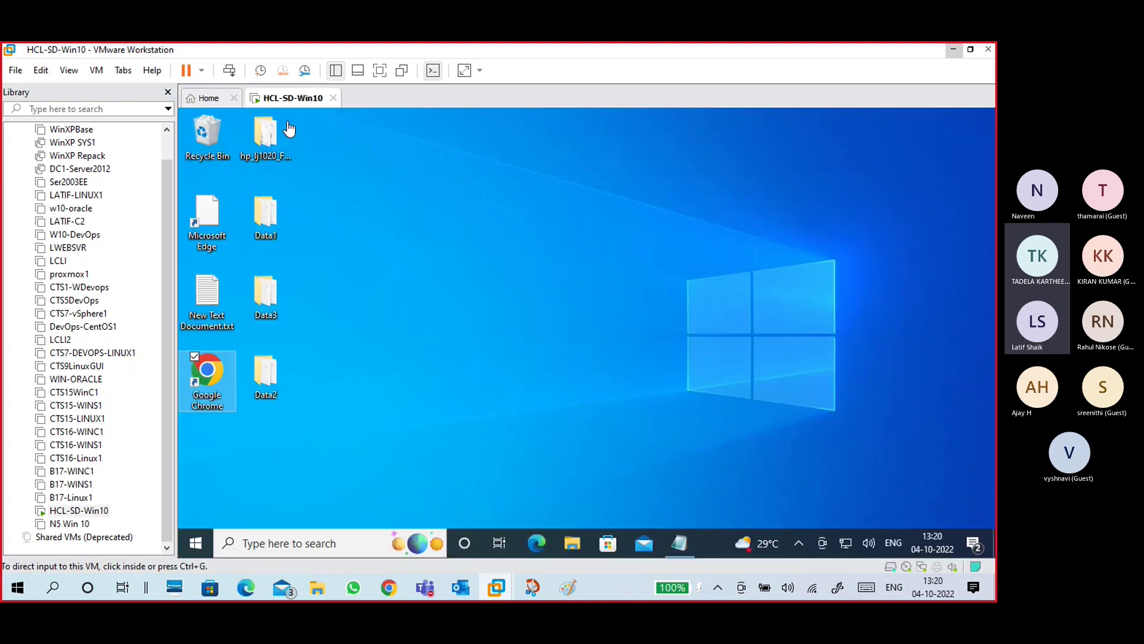
{"action": "left_click", "coordinate": [222, 97]}
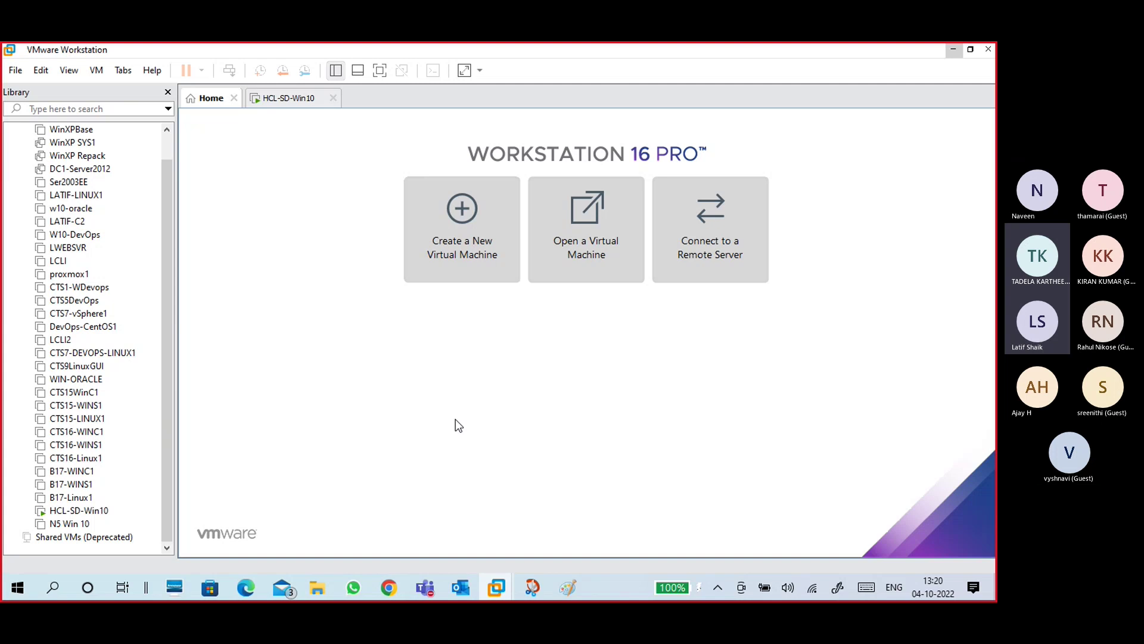
Switch to Paint and sketch a box labelled "VM" with an arrow pointing down, beside the host diagram.
{"action": "left_click", "coordinate": [569, 588]}
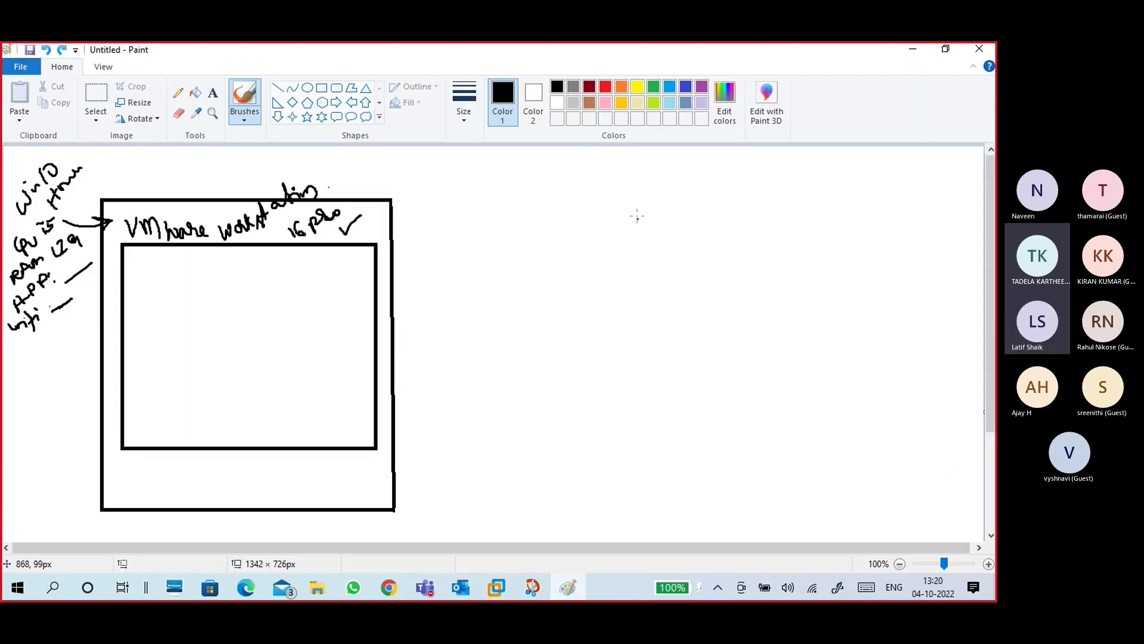
{"action": "mouse_move", "coordinate": [635, 209]}
{"action": "left_mouse_down"}
{"action": "mouse_move", "coordinate": [742, 249]}
{"action": "mouse_move", "coordinate": [622, 209]}
{"action": "left_mouse_up"}
{"action": "mouse_move", "coordinate": [654, 220]}
{"action": "left_mouse_down"}
{"action": "mouse_move", "coordinate": [674, 212]}
{"action": "mouse_move", "coordinate": [684, 310]}
{"action": "mouse_move", "coordinate": [691, 295]}
{"action": "left_mouse_up"}
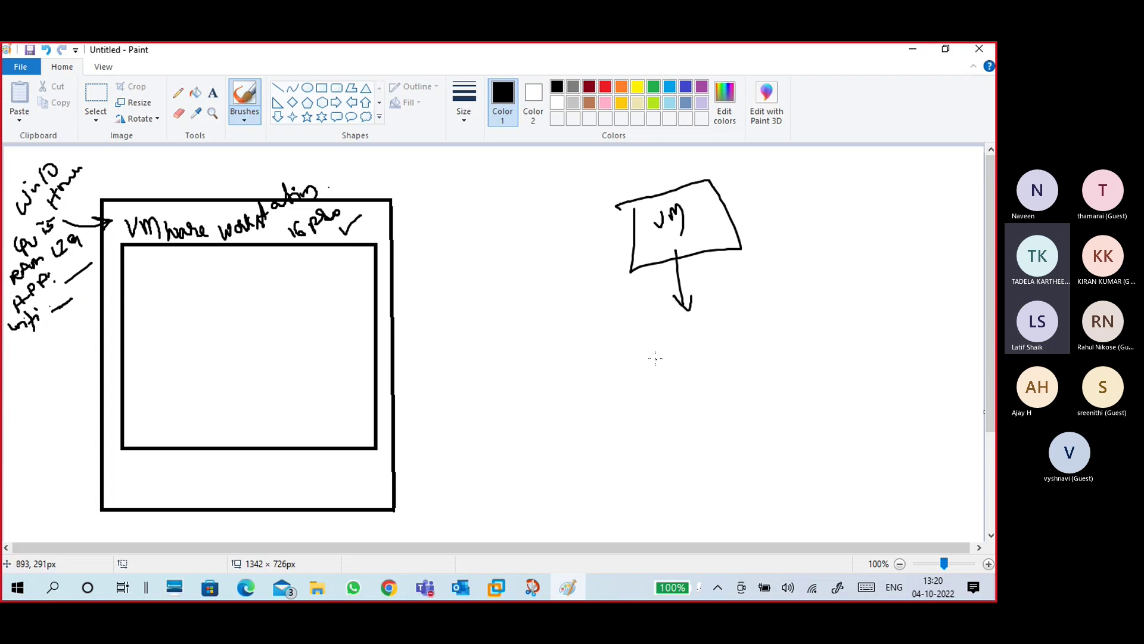
Write the physical resources, including CPU and RAM, below the VM arrow, circle and underline them, and put a check mark in the VM box.
{"action": "mouse_move", "coordinate": [646, 347]}
{"action": "left_mouse_down"}
{"action": "mouse_move", "coordinate": [655, 364]}
{"action": "mouse_move", "coordinate": [670, 346]}
{"action": "mouse_move", "coordinate": [740, 342]}
{"action": "mouse_move", "coordinate": [811, 281]}
{"action": "mouse_move", "coordinate": [859, 278]}
{"action": "mouse_move", "coordinate": [921, 241]}
{"action": "left_mouse_up"}
{"action": "mouse_move", "coordinate": [808, 349]}
{"action": "left_mouse_down"}
{"action": "mouse_move", "coordinate": [825, 352]}
{"action": "mouse_move", "coordinate": [853, 321]}
{"action": "mouse_move", "coordinate": [845, 341]}
{"action": "left_mouse_up"}
{"action": "left_click_drag", "start_coordinate": [798, 378], "coordinate": [870, 343]}
{"action": "mouse_move", "coordinate": [920, 241]}
{"action": "left_mouse_down"}
{"action": "mouse_move", "coordinate": [894, 244]}
{"action": "mouse_move", "coordinate": [922, 304]}
{"action": "mouse_move", "coordinate": [906, 246]}
{"action": "left_mouse_up"}
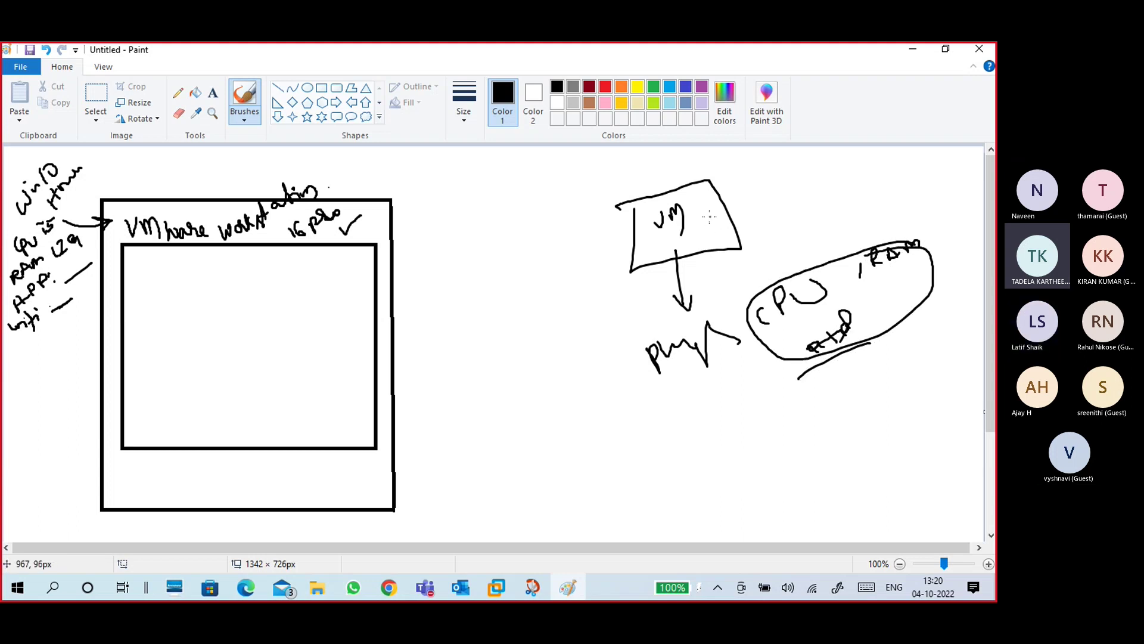
{"action": "mouse_move", "coordinate": [699, 204]}
{"action": "left_mouse_down"}
{"action": "mouse_move", "coordinate": [708, 215]}
{"action": "mouse_move", "coordinate": [739, 194]}
{"action": "mouse_move", "coordinate": [728, 203]}
{"action": "left_mouse_up"}
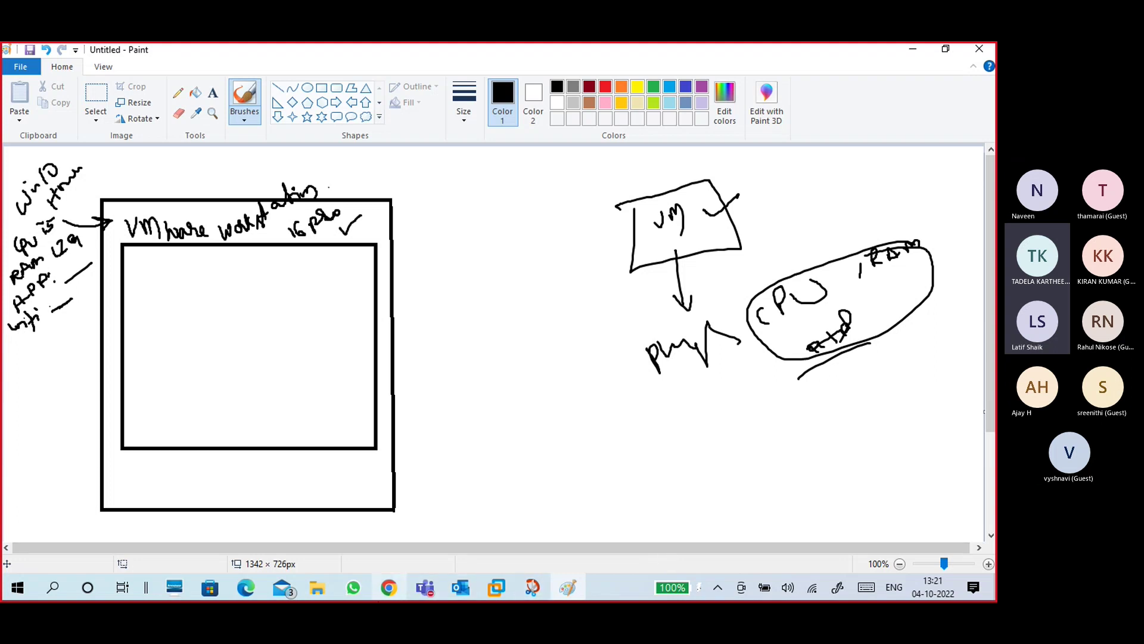
Switch to VMware Workstation, open the WIN-ORACLE virtual machine to view its management options, and close its tab.
{"action": "mouse_move", "coordinate": [500, 585]}
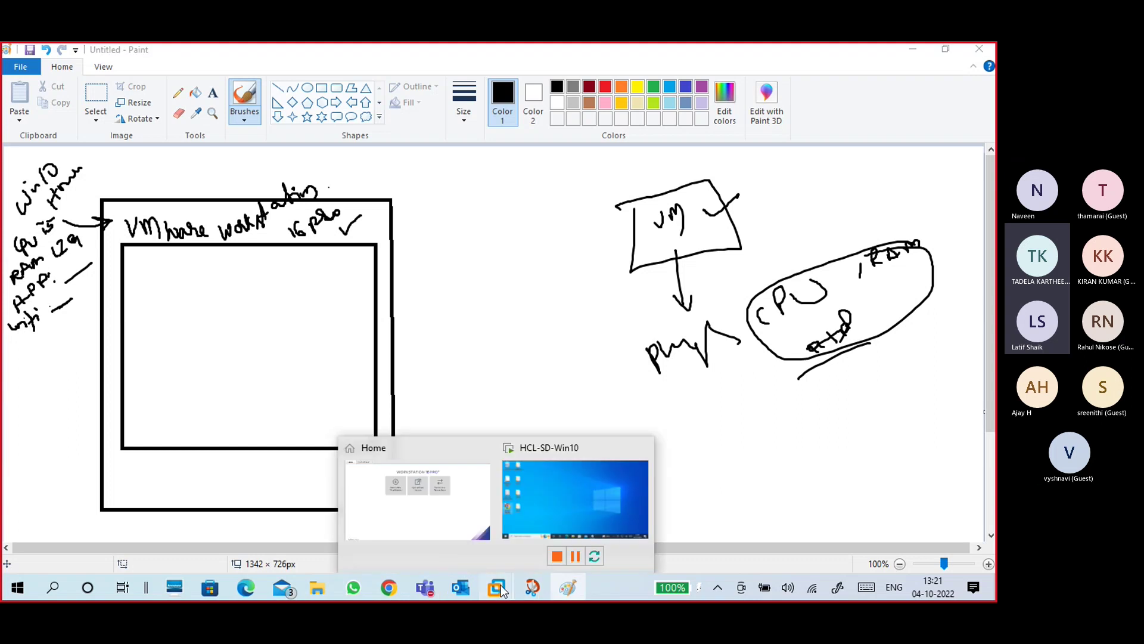
{"action": "left_click", "coordinate": [546, 516]}
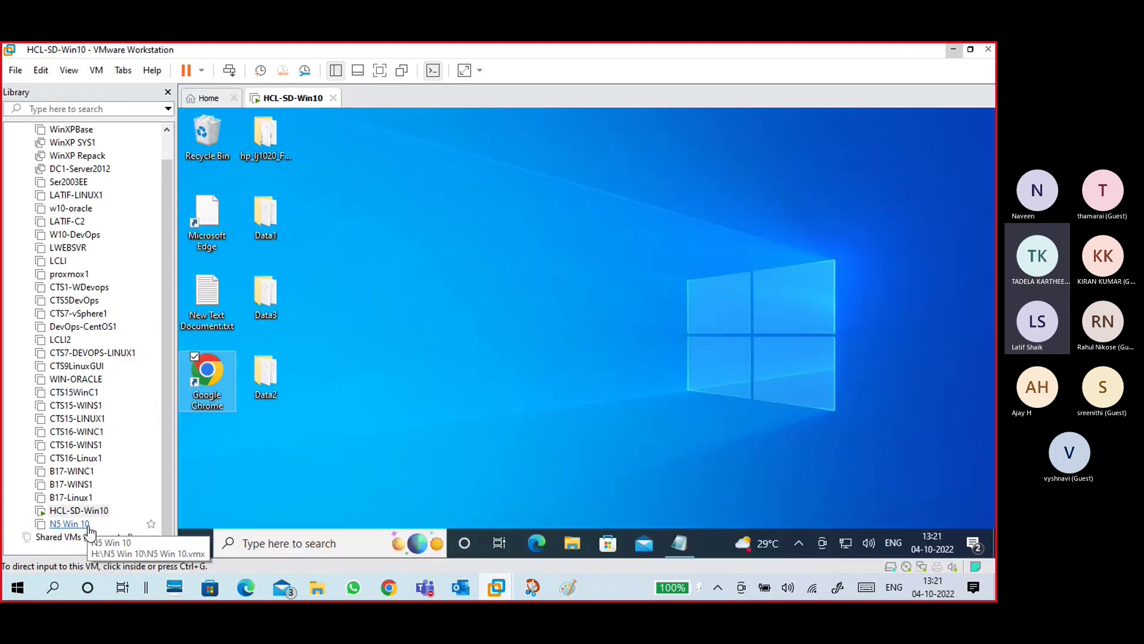
{"action": "left_click", "coordinate": [86, 386]}
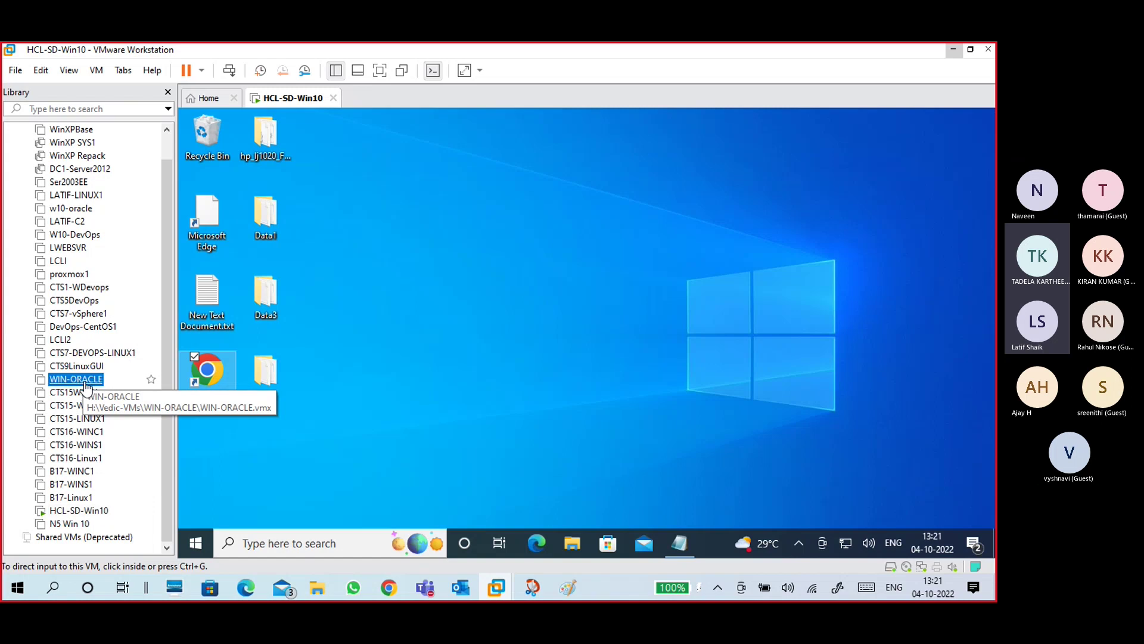
{"action": "double_click", "coordinate": [86, 382]}
{"action": "right_click", "coordinate": [87, 382]}
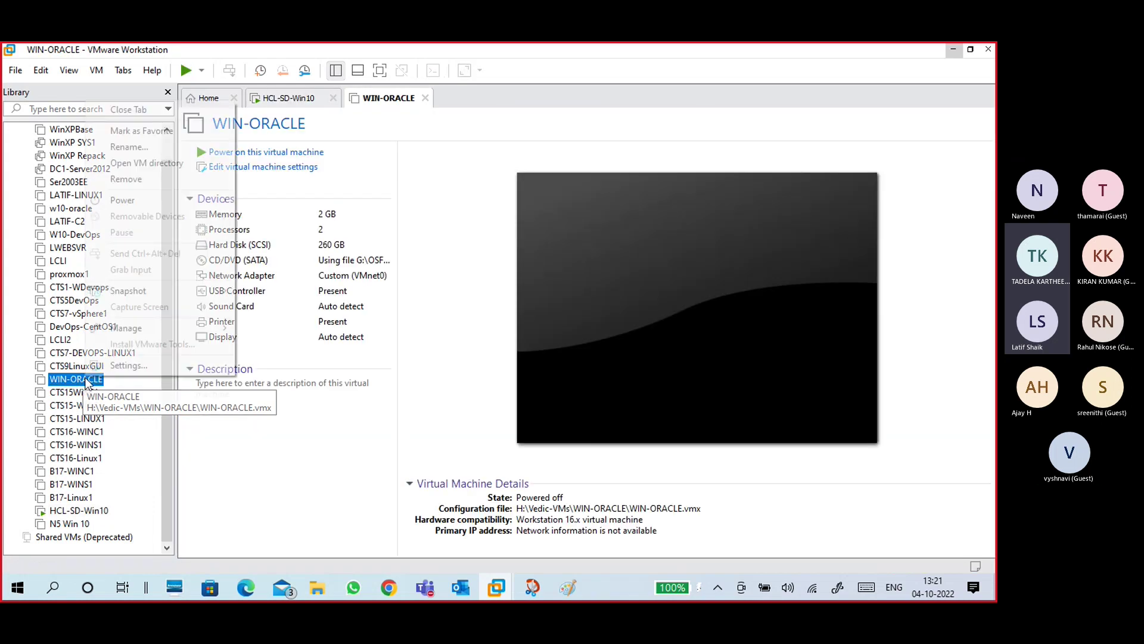
{"action": "mouse_move", "coordinate": [132, 330]}
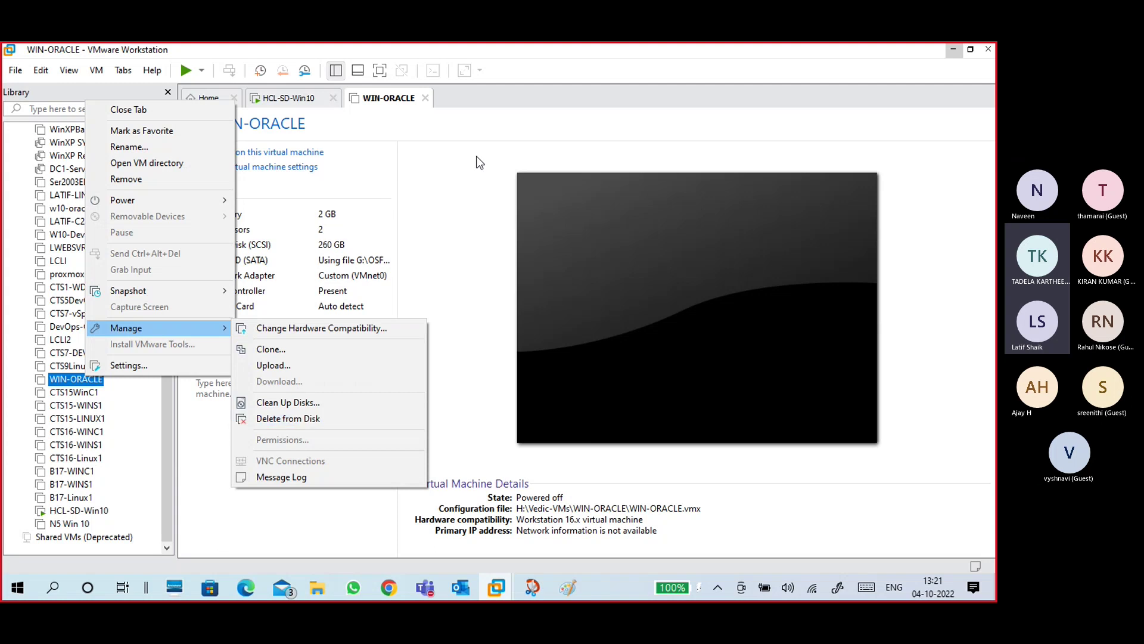
{"action": "left_click", "coordinate": [443, 104]}
{"action": "left_click", "coordinate": [425, 98]}
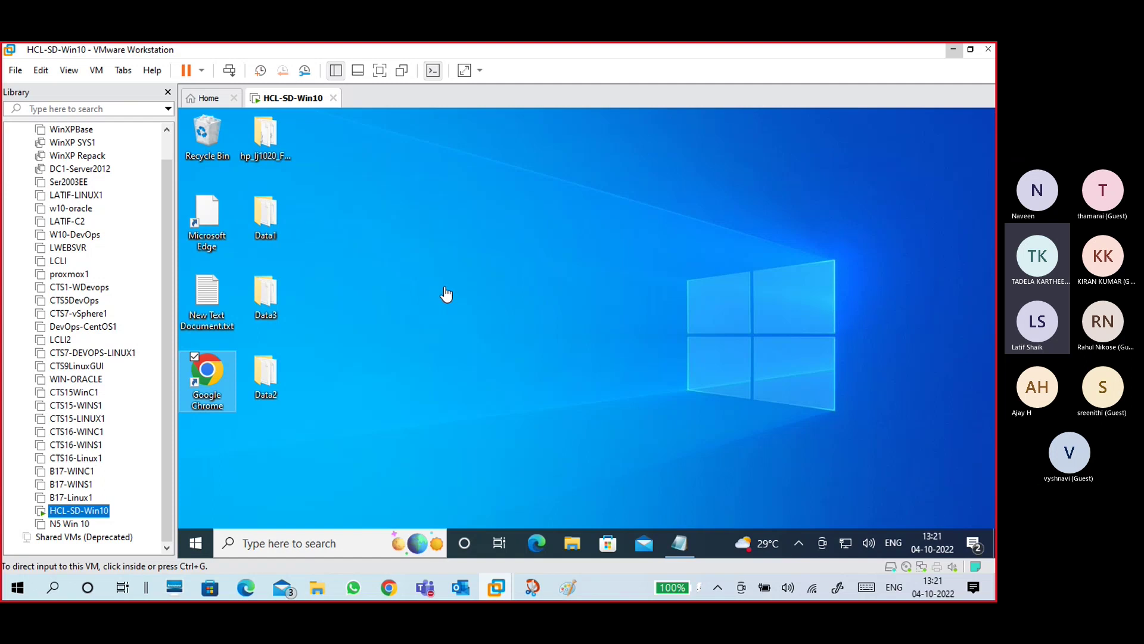
Switch to File Explorer and open the HCL-SD-Win10 folder on VM DRIVE (H:) to view the virtual machine's files.
{"action": "left_click", "coordinate": [317, 587]}
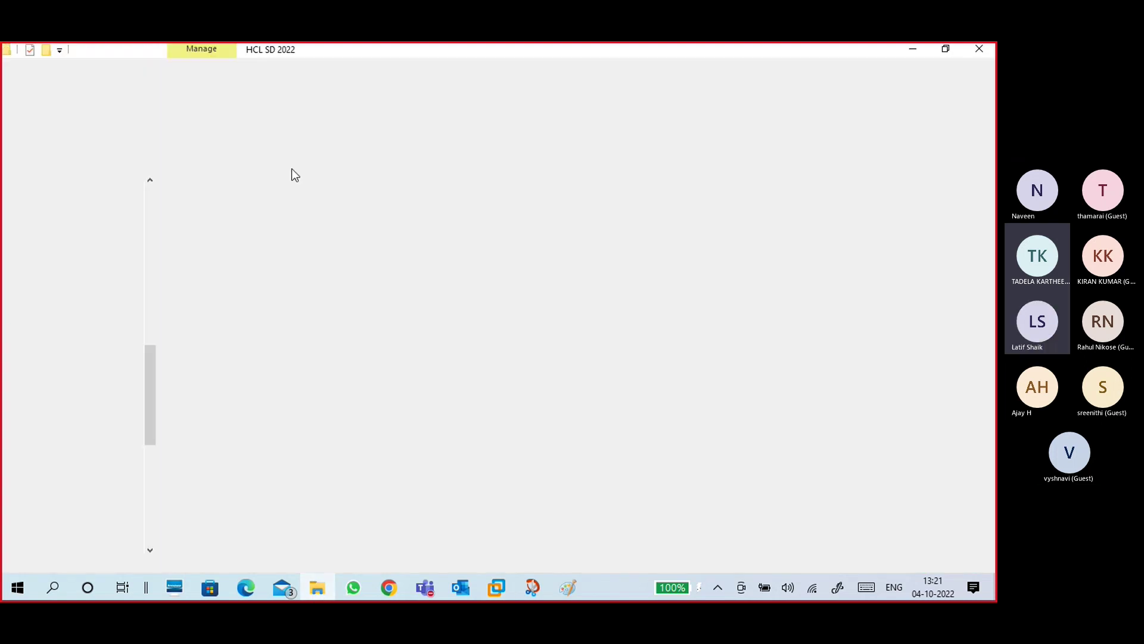
{"action": "scroll", "coordinate": [152, 453], "scroll_direction": "down", "scroll_amount": 7}
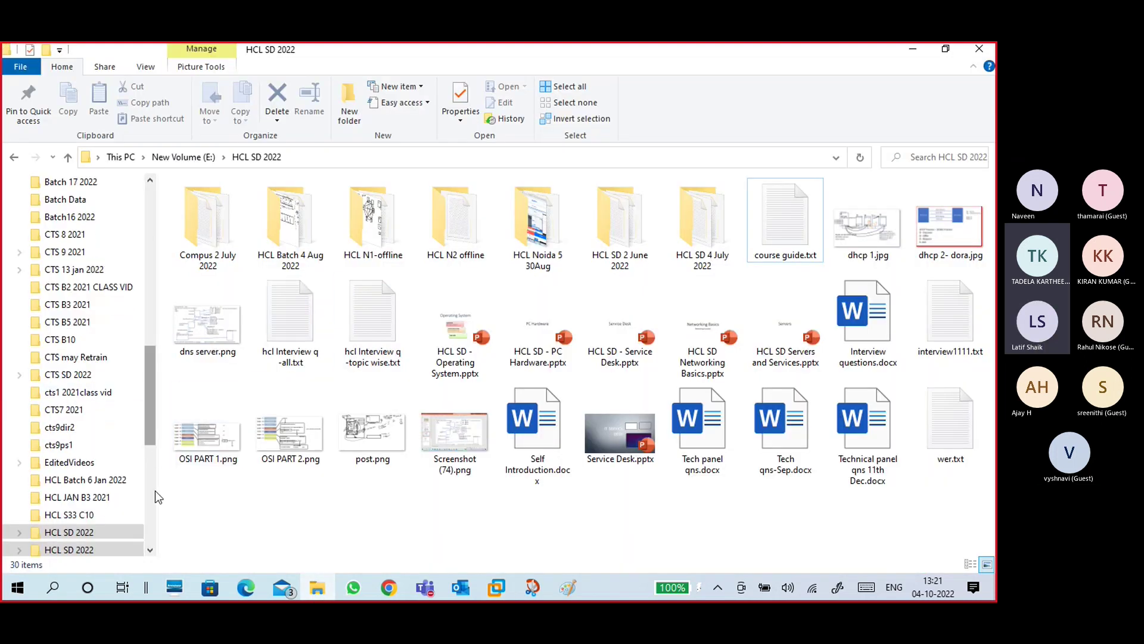
{"action": "left_click", "coordinate": [76, 500]}
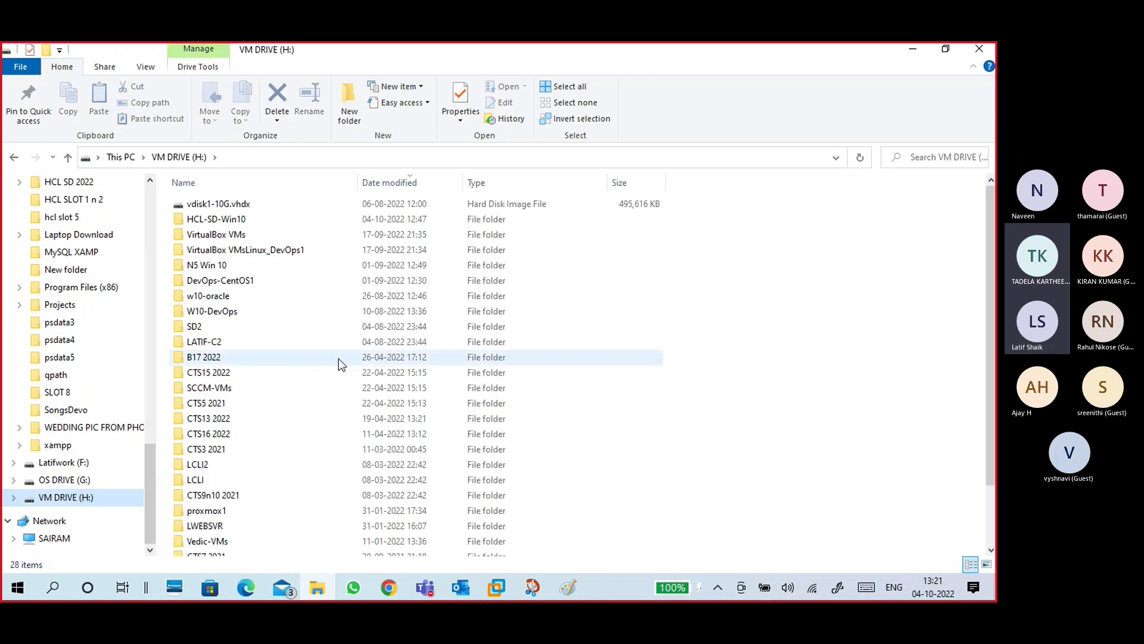
{"action": "left_click", "coordinate": [253, 216]}
{"action": "double_click", "coordinate": [254, 218]}
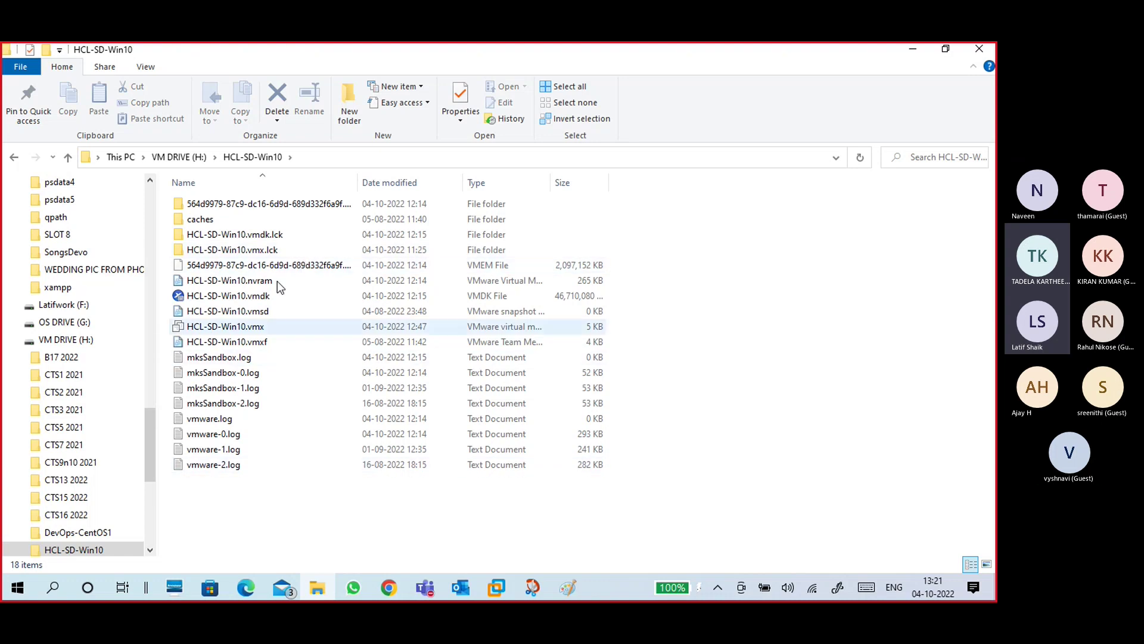
Check the HCL-SD-Win10 folder's size from the VM DRIVE (H:) listing and look through its files again.
{"action": "left_click", "coordinate": [194, 158]}
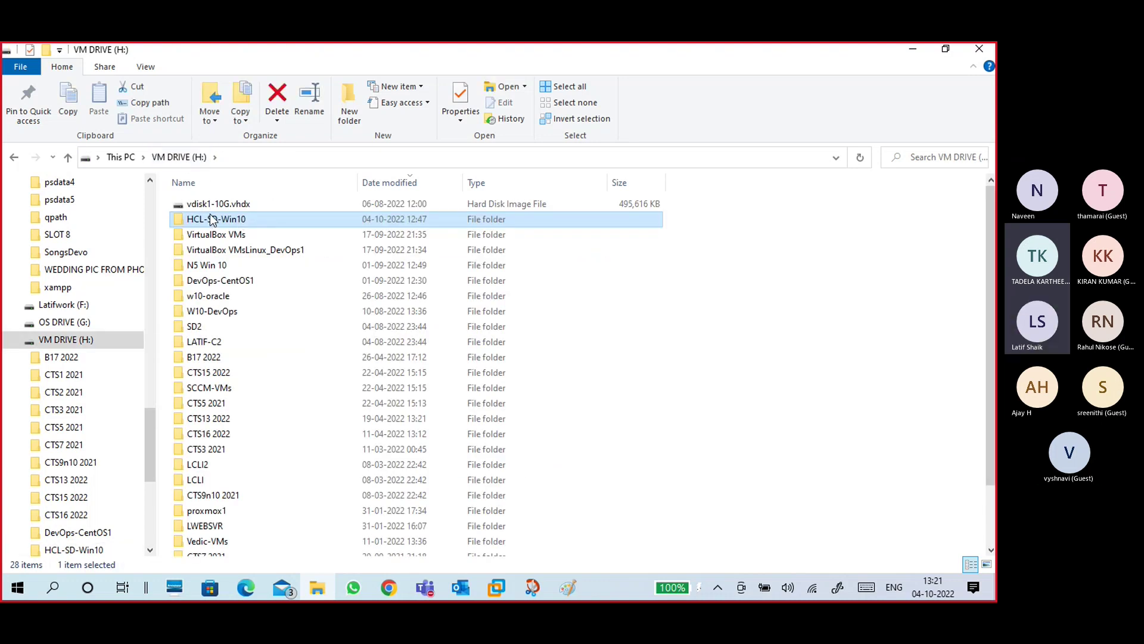
{"action": "mouse_move", "coordinate": [227, 222]}
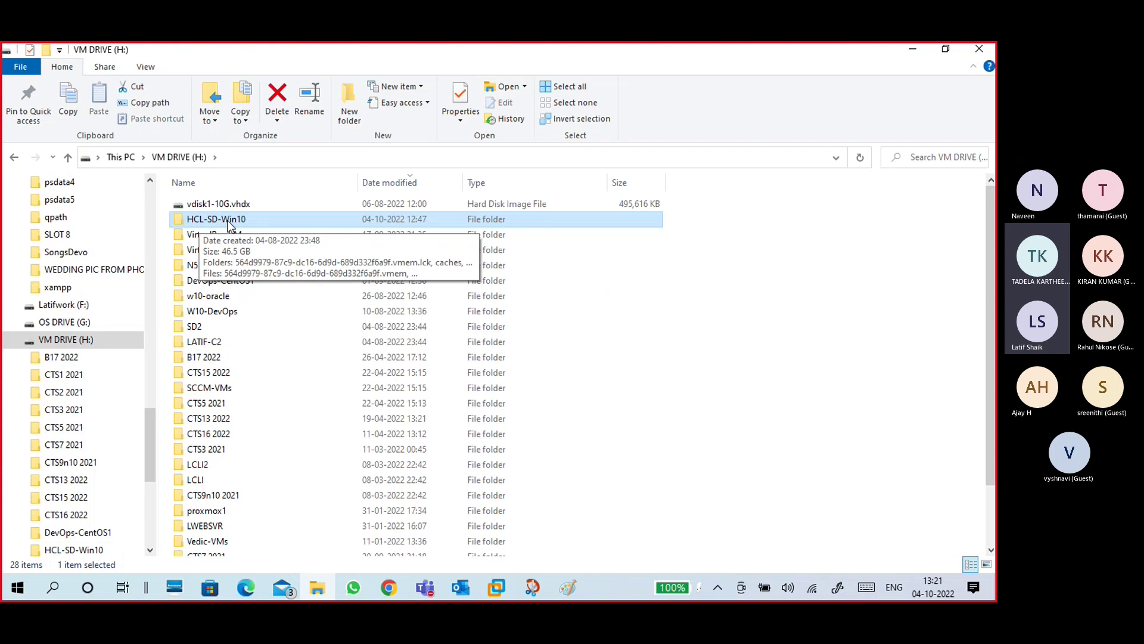
{"action": "double_click", "coordinate": [230, 223]}
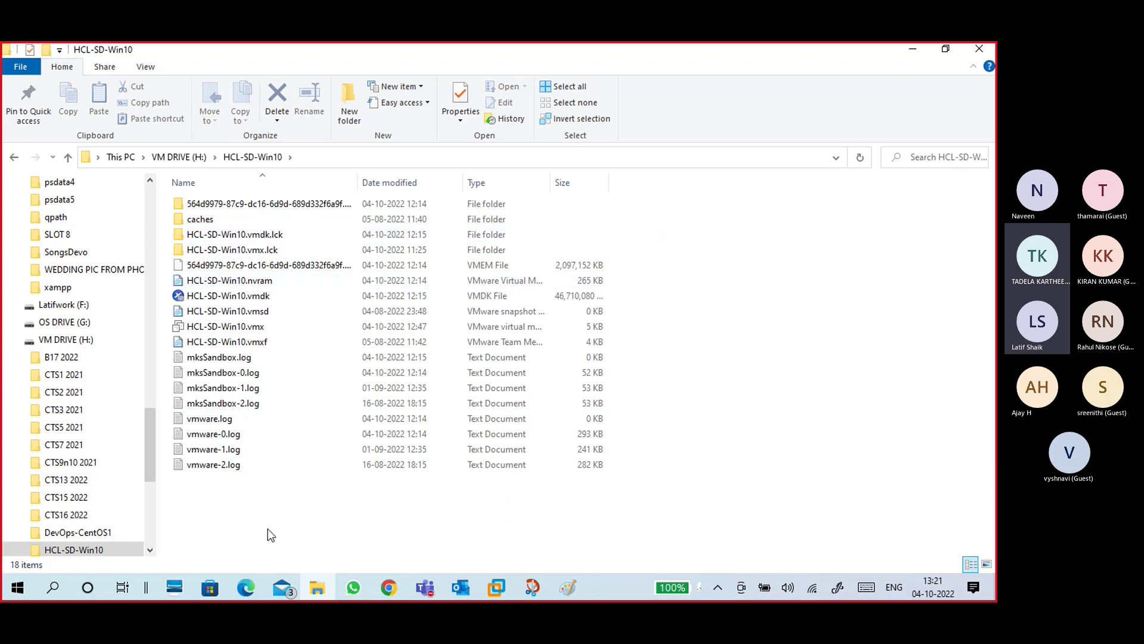
{"action": "left_click", "coordinate": [190, 157]}
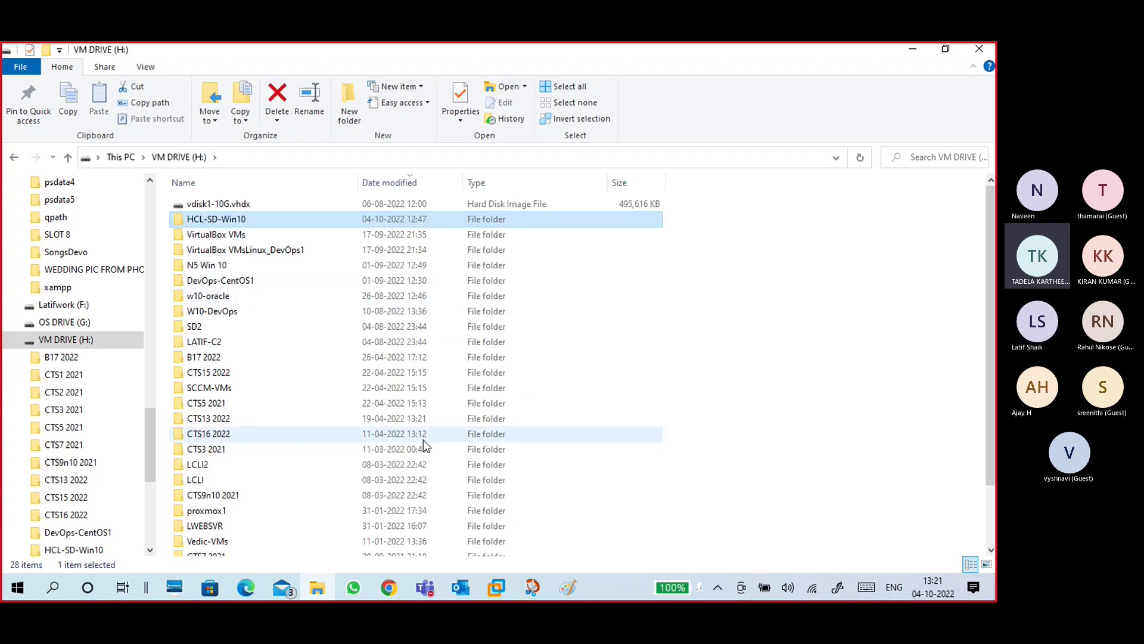
Compare the running HCL-SD-Win10 machine in VMware Workstation with its folder of files on VM DRIVE (H:).
{"action": "mouse_move", "coordinate": [505, 588]}
{"action": "left_click", "coordinate": [581, 509]}
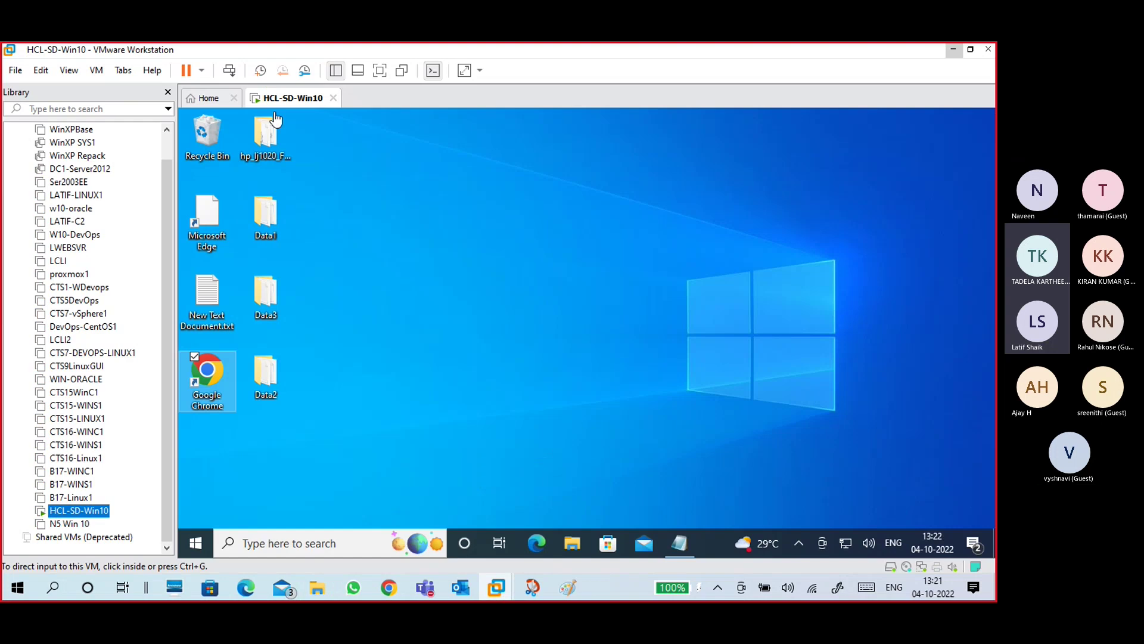
{"action": "left_click", "coordinate": [953, 50]}
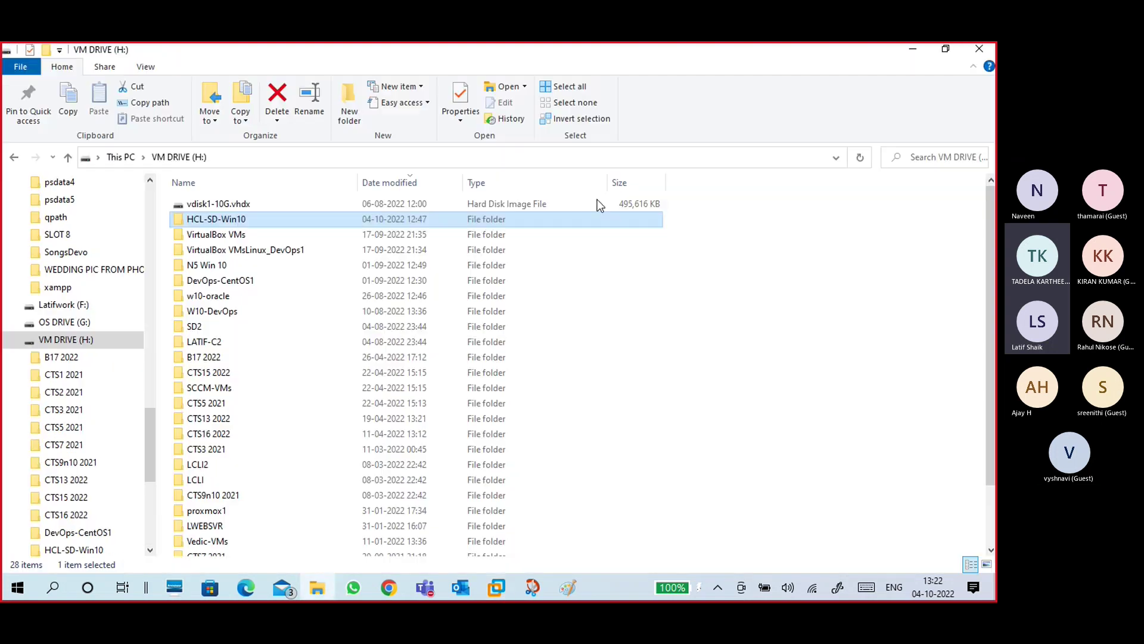
{"action": "double_click", "coordinate": [267, 222]}
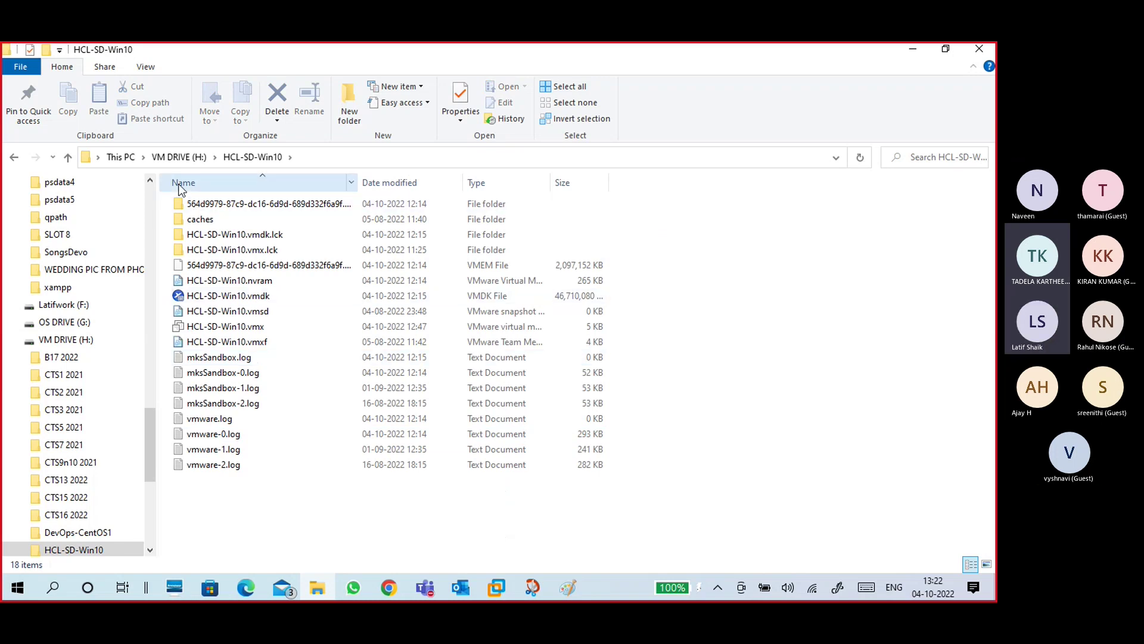
{"action": "left_click", "coordinate": [182, 157]}
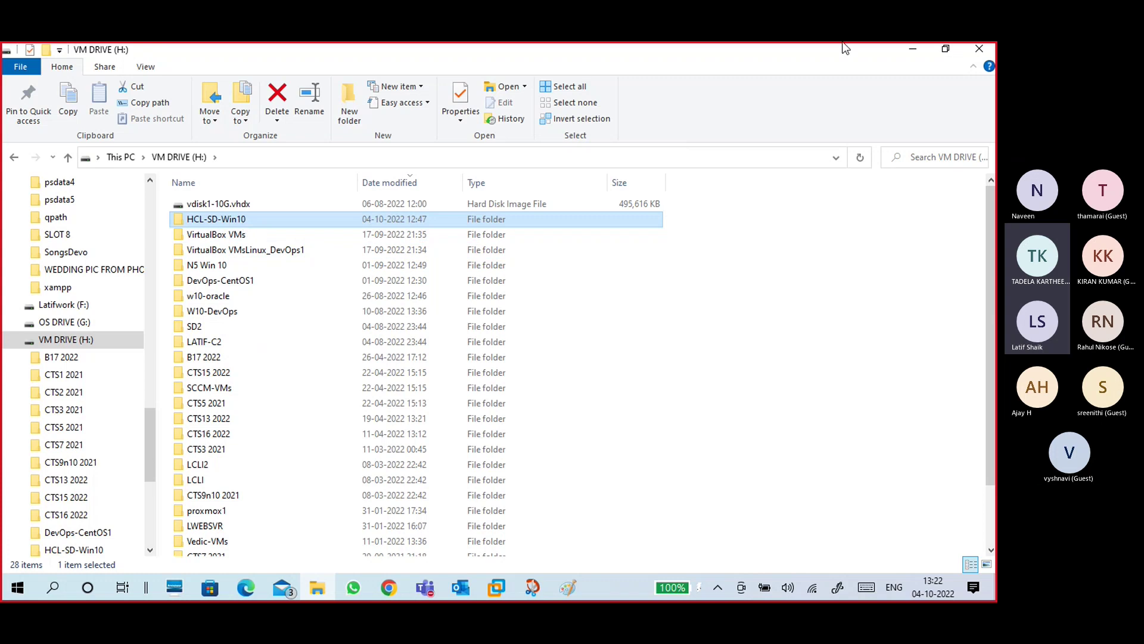
Return to Paint, underline the VM box, and draw three rectangles of about 100×95, 79×95 and 66×92 px inside the Workstation box.
{"action": "left_click", "coordinate": [907, 51]}
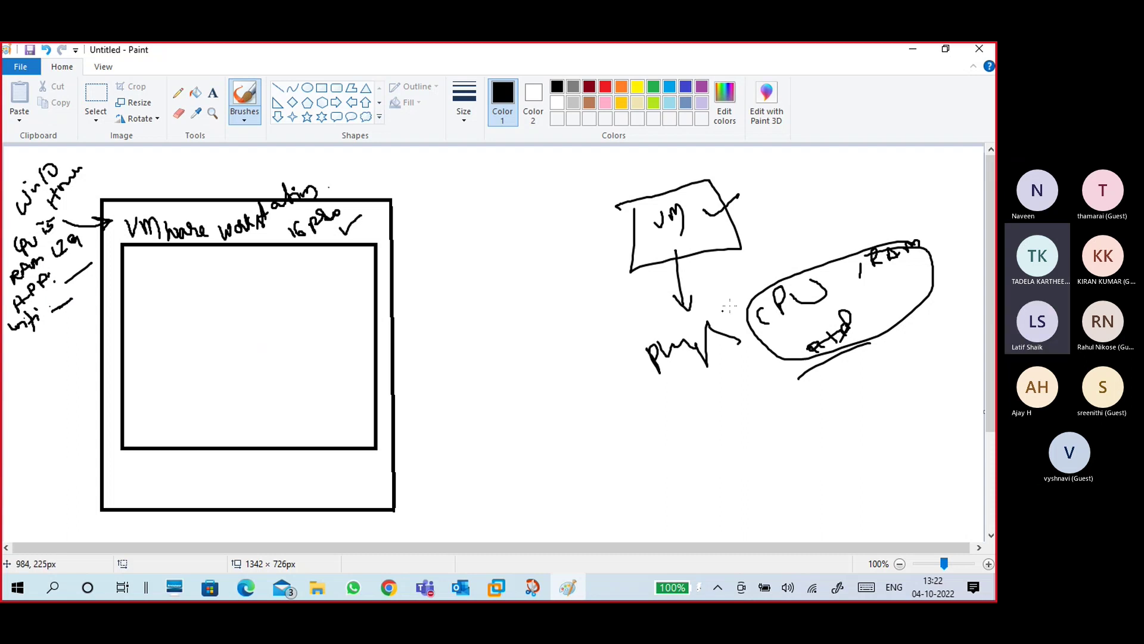
{"action": "left_click_drag", "start_coordinate": [635, 287], "coordinate": [750, 263]}
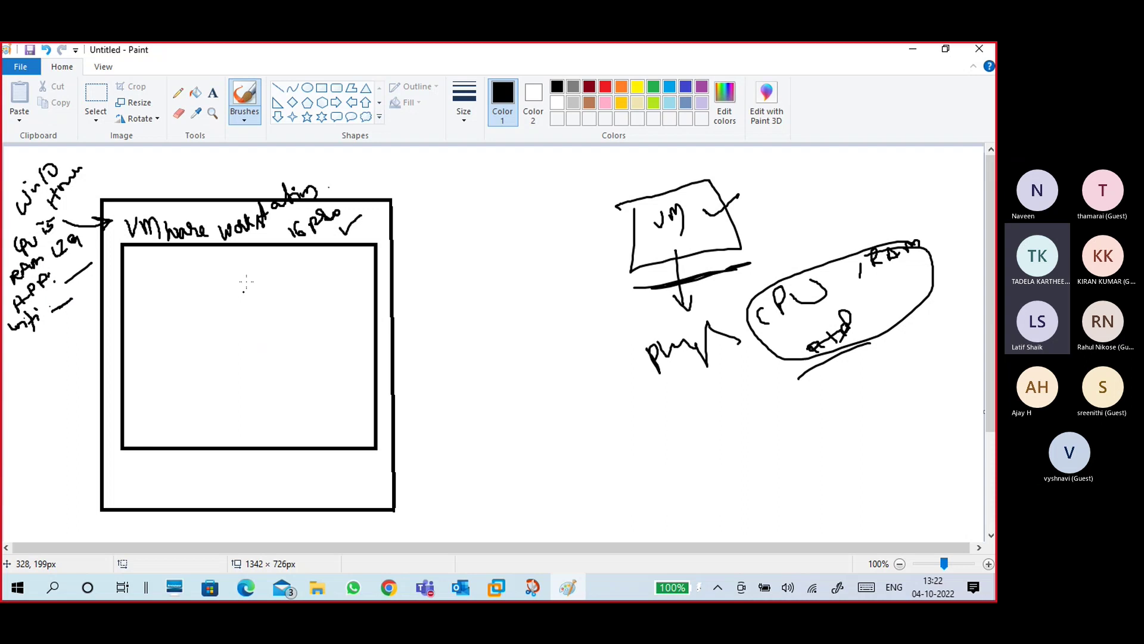
{"action": "left_click", "coordinate": [322, 88]}
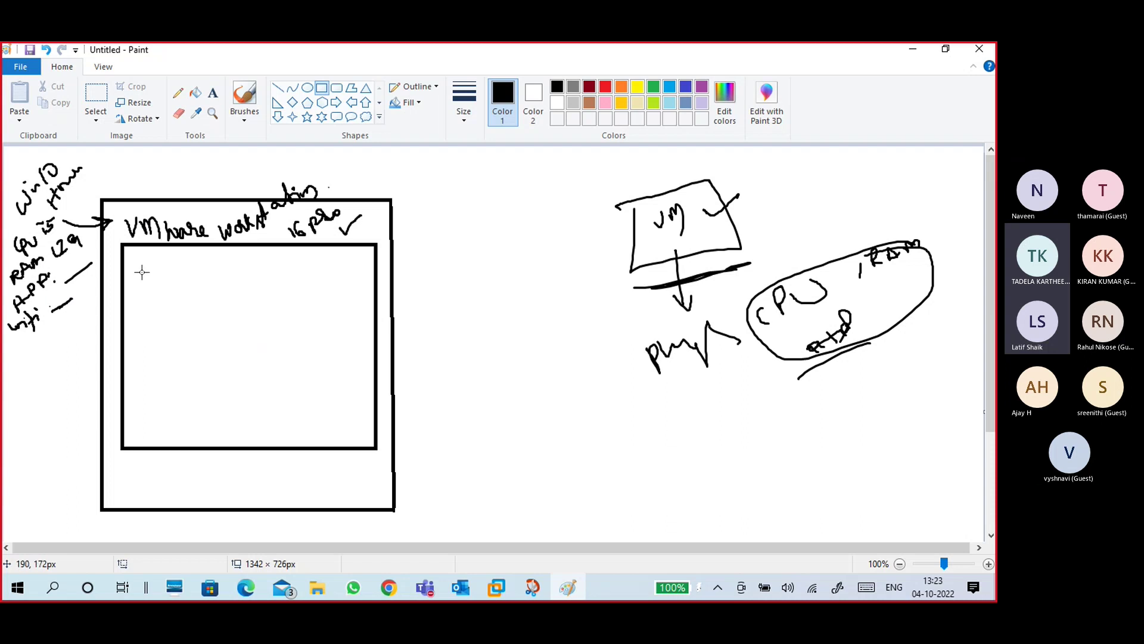
{"action": "mouse_move", "coordinate": [140, 270]}
{"action": "left_mouse_down"}
{"action": "mouse_move", "coordinate": [179, 288]}
{"action": "mouse_move", "coordinate": [214, 341]}
{"action": "mouse_move", "coordinate": [199, 321]}
{"action": "left_mouse_up"}
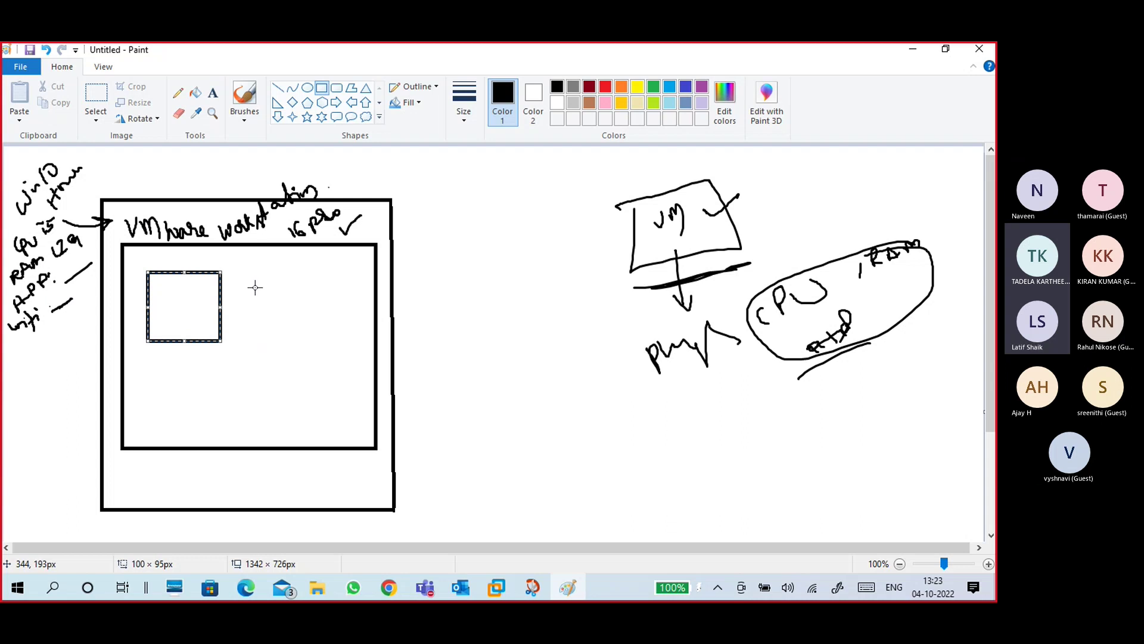
{"action": "left_click_drag", "start_coordinate": [239, 270], "coordinate": [297, 338]}
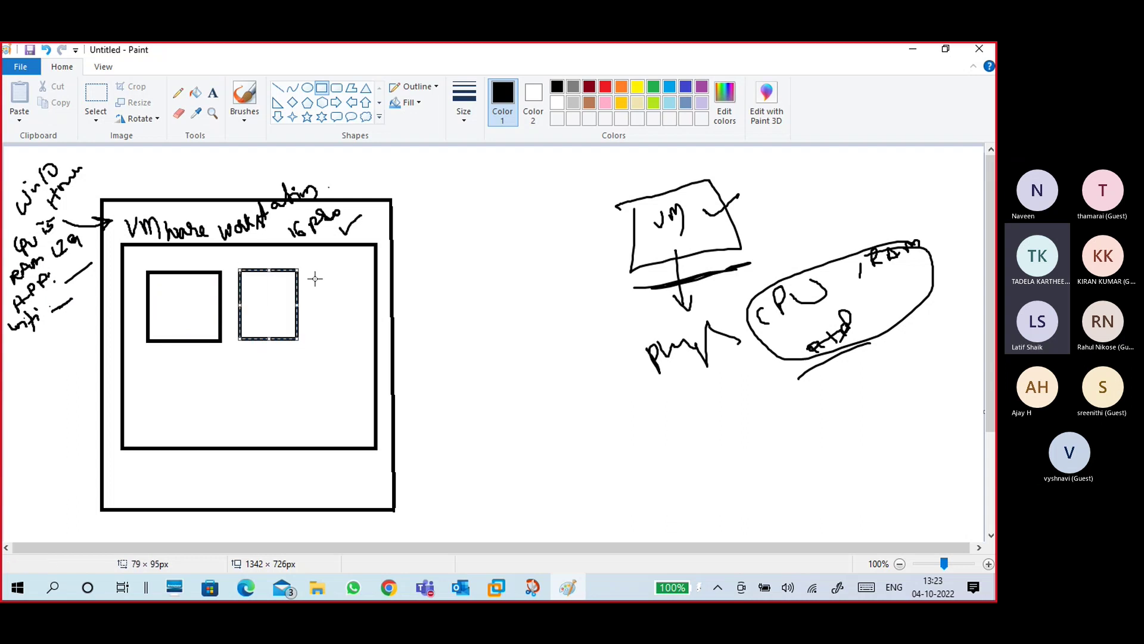
{"action": "mouse_move", "coordinate": [317, 269]}
{"action": "left_mouse_down"}
{"action": "mouse_move", "coordinate": [365, 319]}
{"action": "mouse_move", "coordinate": [365, 337]}
{"action": "left_mouse_up"}
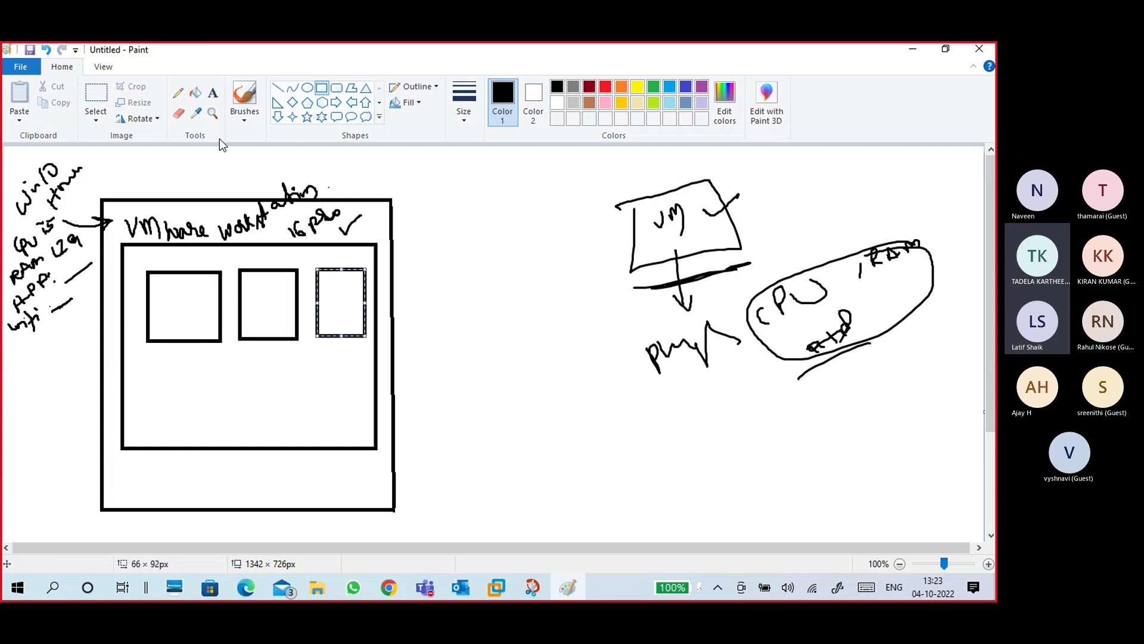
Brush the labels VM1, VM2 and VM3 above the three rectangles, write W.S1, W.C1 and Linux inside them, and check-mark the Linux one.
{"action": "left_click", "coordinate": [245, 119]}
{"action": "left_click", "coordinate": [159, 140]}
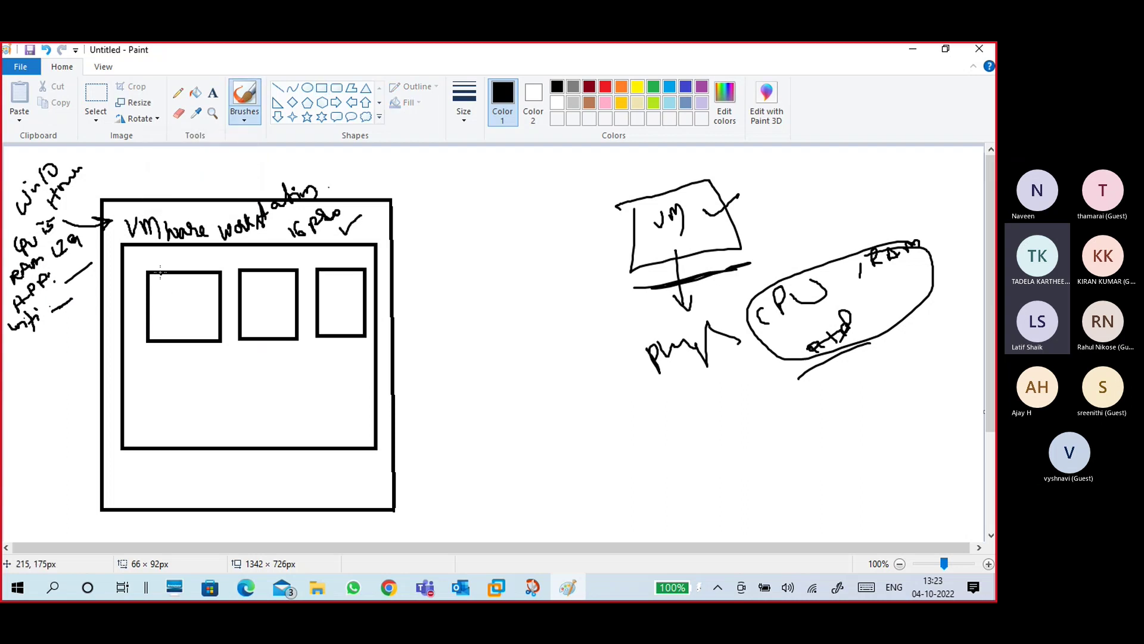
{"action": "mouse_move", "coordinate": [152, 258]}
{"action": "left_mouse_down"}
{"action": "mouse_move", "coordinate": [192, 271]}
{"action": "mouse_move", "coordinate": [242, 254]}
{"action": "mouse_move", "coordinate": [349, 265]}
{"action": "left_mouse_up"}
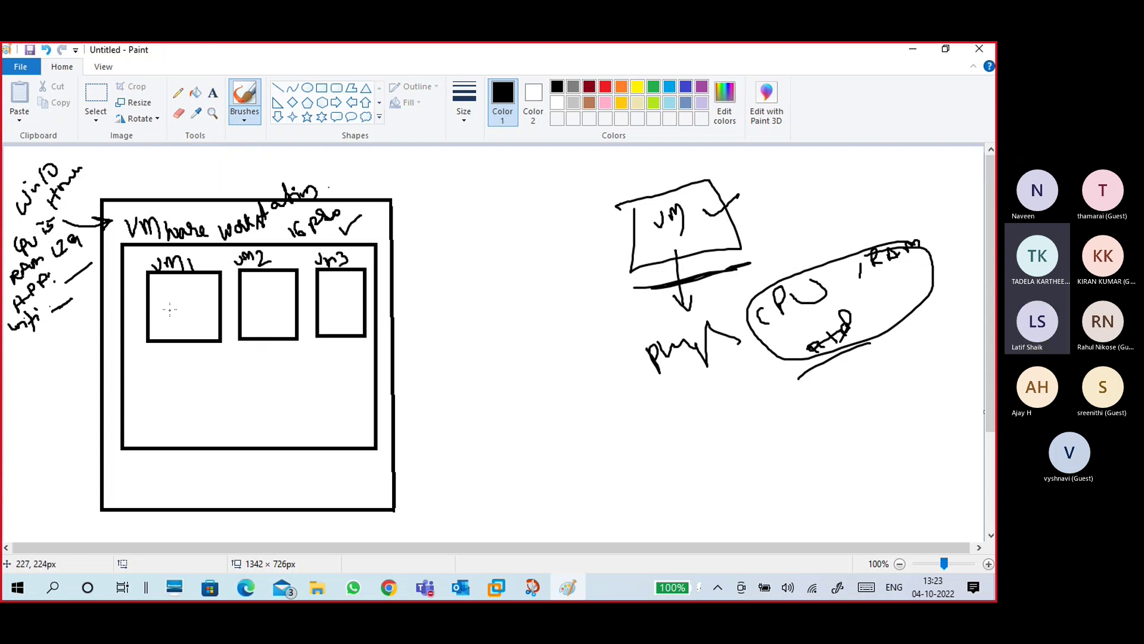
{"action": "mouse_move", "coordinate": [153, 287]}
{"action": "left_mouse_down"}
{"action": "mouse_move", "coordinate": [249, 296]}
{"action": "mouse_move", "coordinate": [264, 277]}
{"action": "mouse_move", "coordinate": [271, 288]}
{"action": "mouse_move", "coordinate": [354, 287]}
{"action": "left_mouse_up"}
{"action": "left_click", "coordinate": [258, 291]}
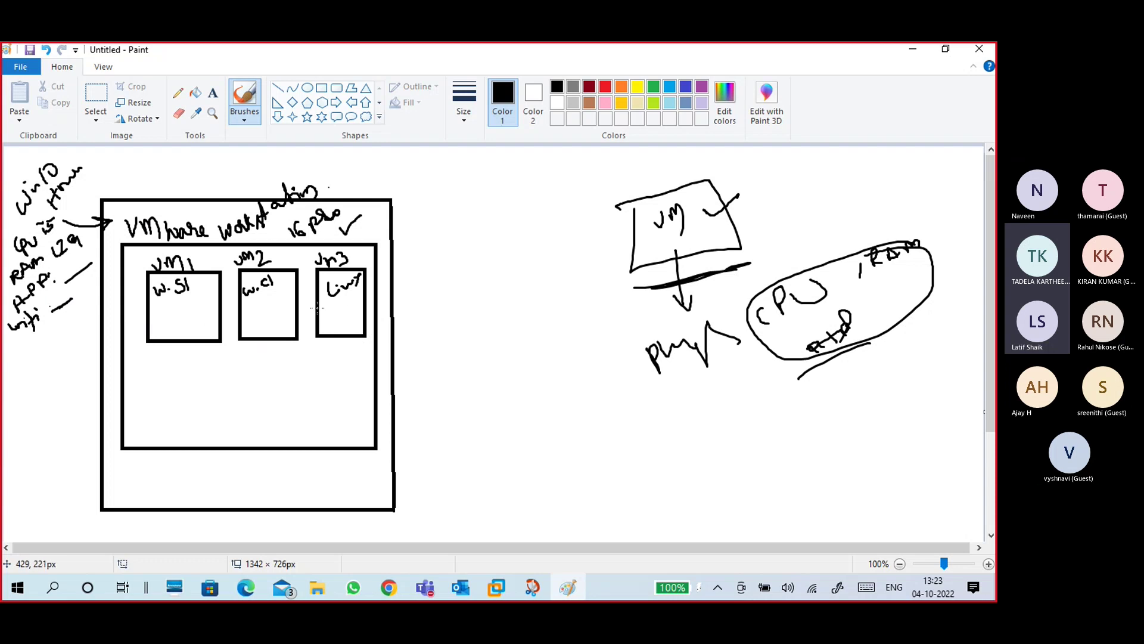
{"action": "left_click_drag", "start_coordinate": [350, 296], "coordinate": [364, 290]}
Draw a line from each VM rectangle down into the host's bottom strip and sketch a freehand box around the line ends.
{"action": "left_click_drag", "start_coordinate": [213, 337], "coordinate": [257, 473]}
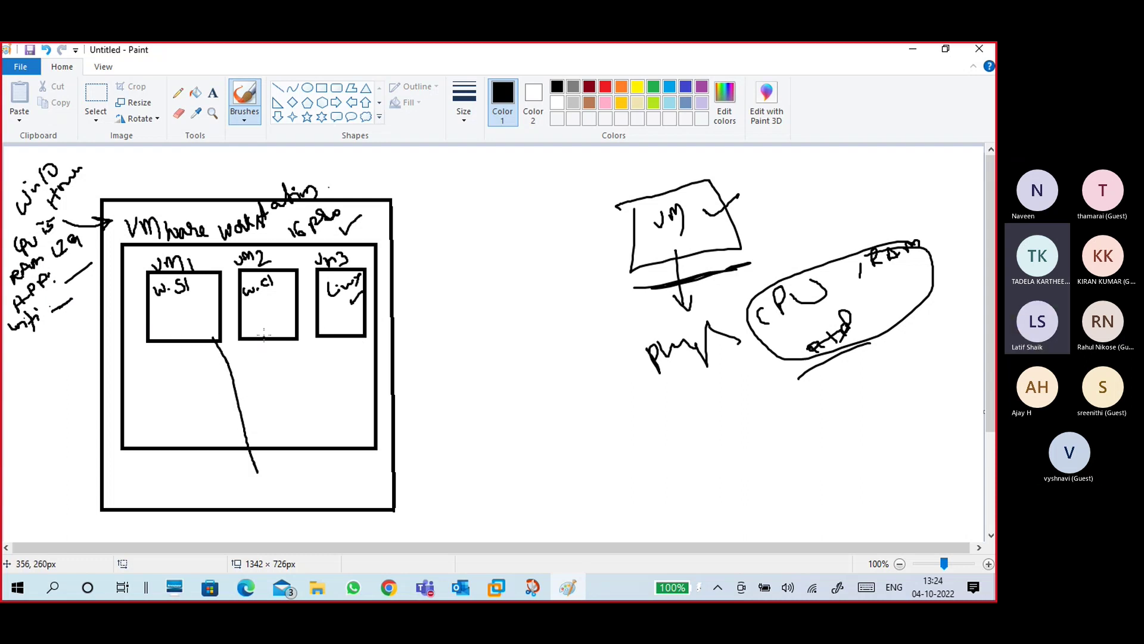
{"action": "left_click_drag", "start_coordinate": [266, 332], "coordinate": [250, 476]}
{"action": "left_click_drag", "start_coordinate": [330, 322], "coordinate": [243, 479]}
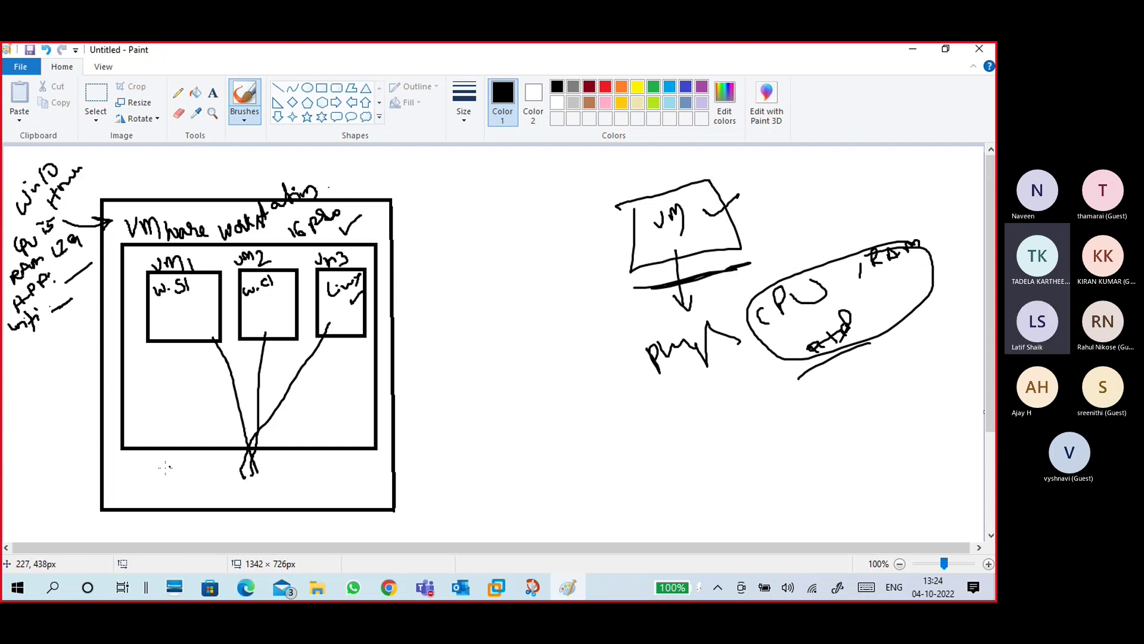
{"action": "mouse_move", "coordinate": [143, 462]}
{"action": "left_mouse_down"}
{"action": "mouse_move", "coordinate": [258, 507]}
{"action": "mouse_move", "coordinate": [252, 457]}
{"action": "mouse_move", "coordinate": [141, 462]}
{"action": "left_mouse_up"}
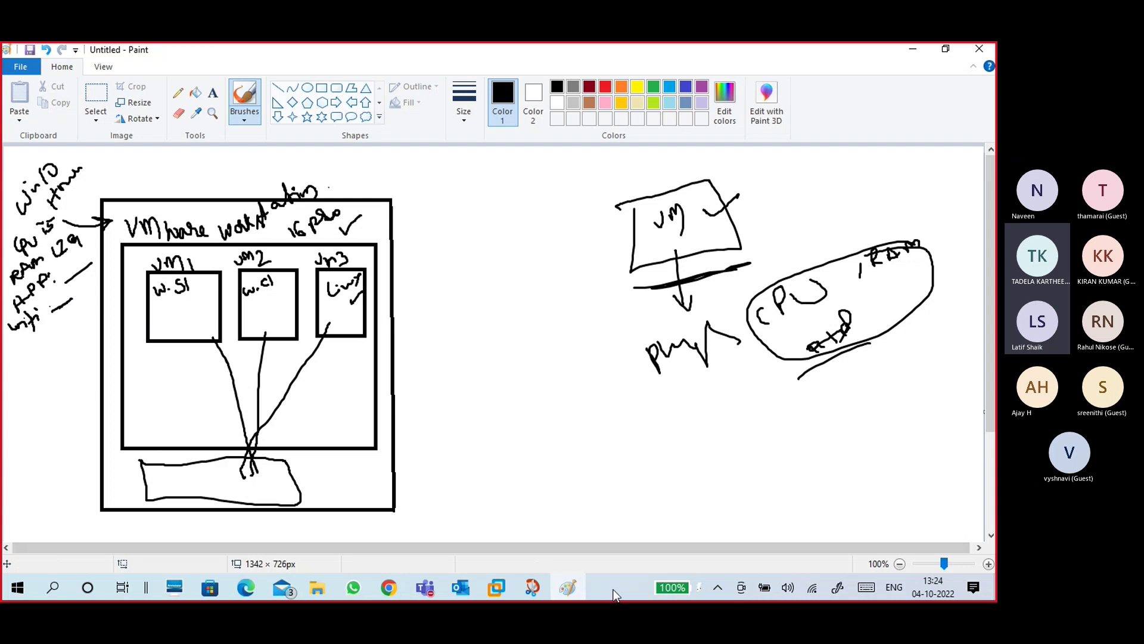
Open Task Manager on the host and check the running HCL-SD-Win10 machine in VMware Workstation before returning to the process list.
{"action": "left_click", "coordinate": [630, 596]}
{"action": "right_click", "coordinate": [631, 598]}
{"action": "left_click", "coordinate": [663, 523]}
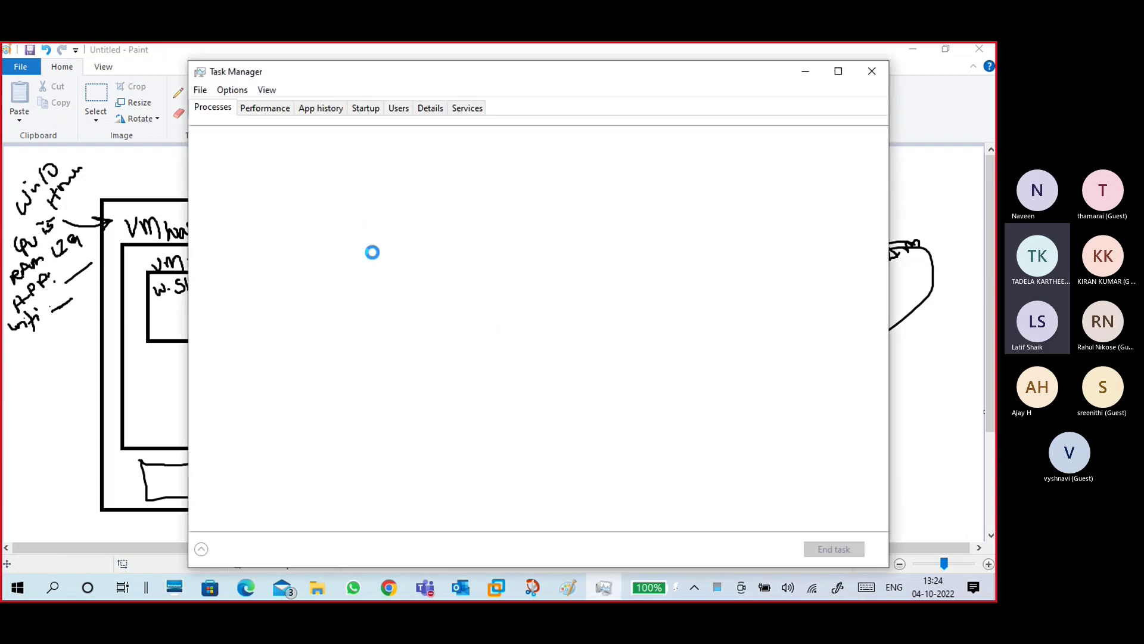
{"action": "mouse_move", "coordinate": [496, 588]}
{"action": "left_click", "coordinate": [531, 495]}
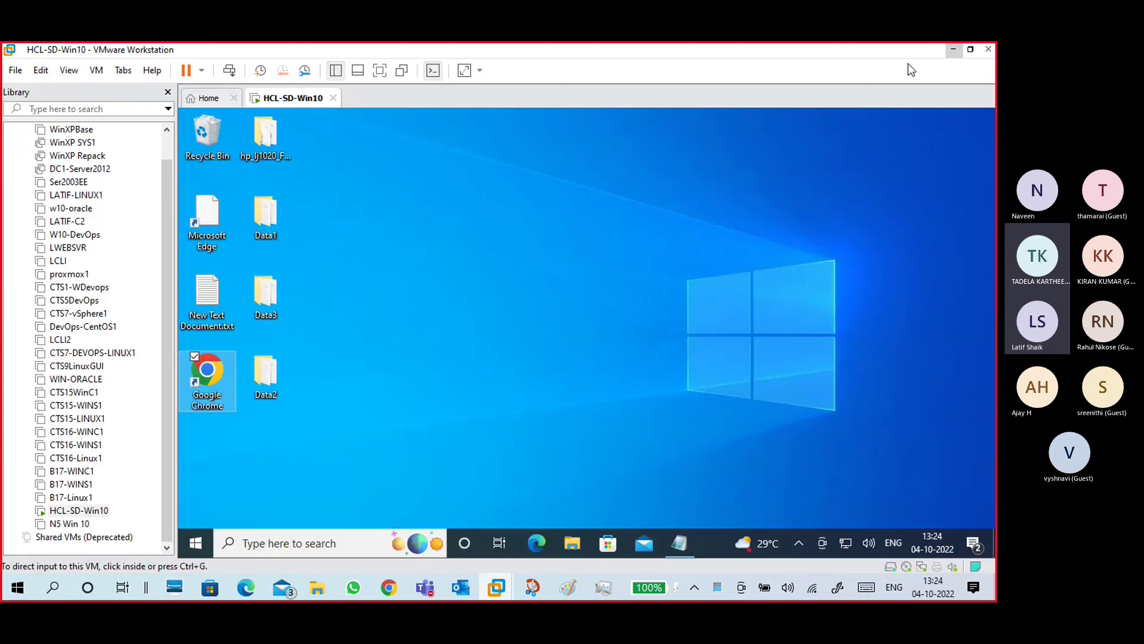
{"action": "left_click", "coordinate": [950, 50]}
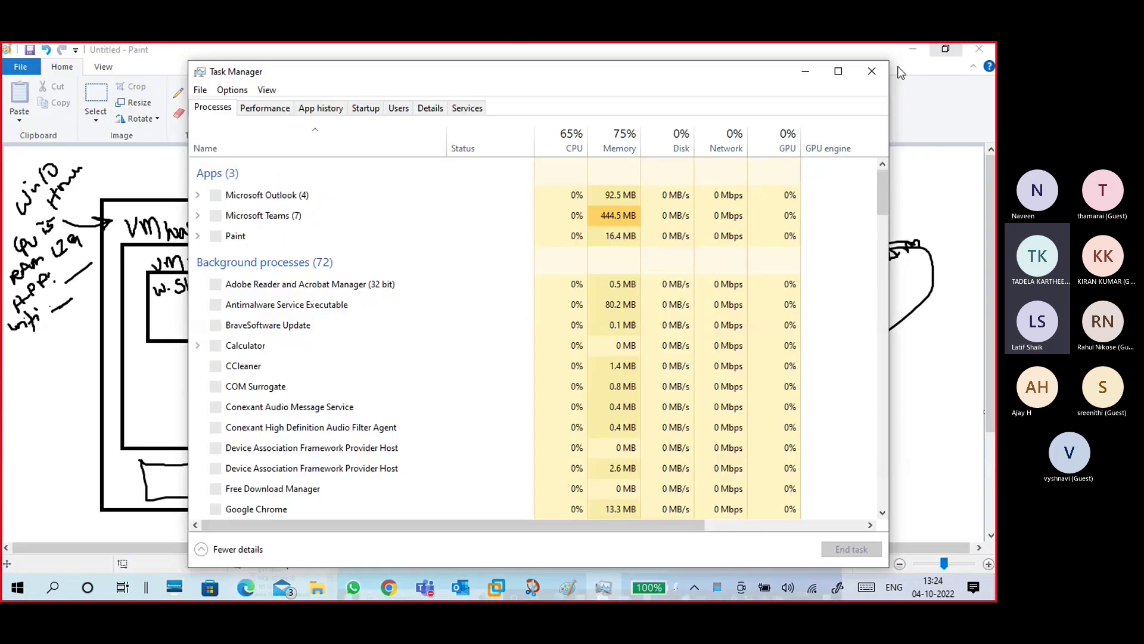
Examine the host's CPU, Disk 0 and Memory performance details in Task Manager.
{"action": "left_click", "coordinate": [265, 111]}
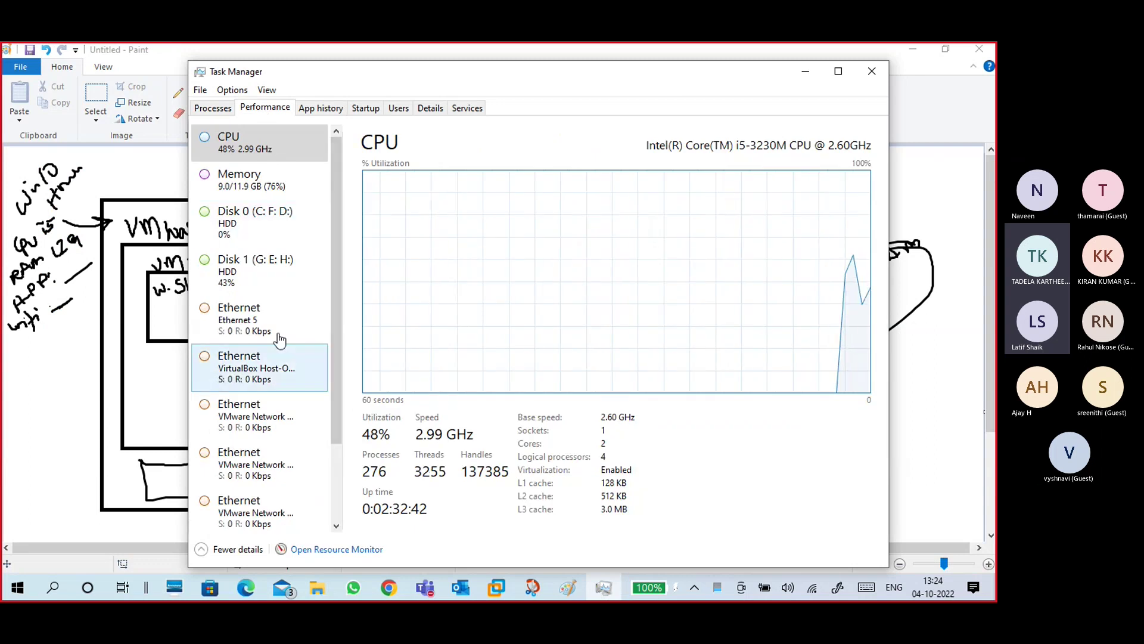
{"action": "left_click", "coordinate": [241, 209]}
{"action": "left_click", "coordinate": [240, 177]}
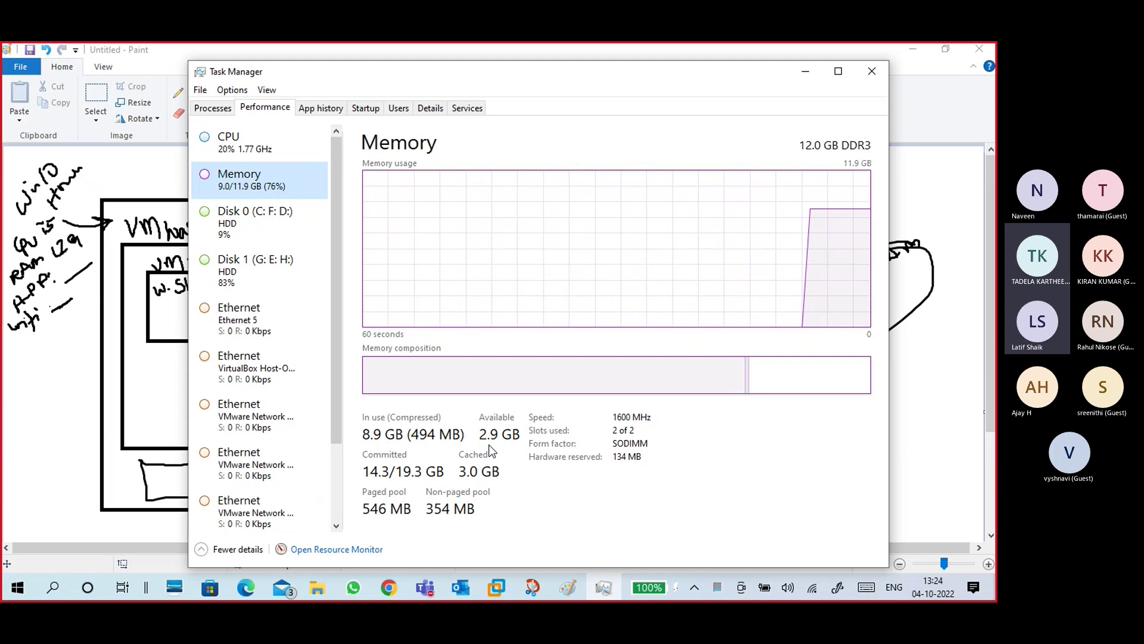
Compare the running HCL-SD-Win10 machine in VMware Workstation with the host's memory usage in Task Manager.
{"action": "mouse_move", "coordinate": [495, 588]}
{"action": "left_click", "coordinate": [534, 504]}
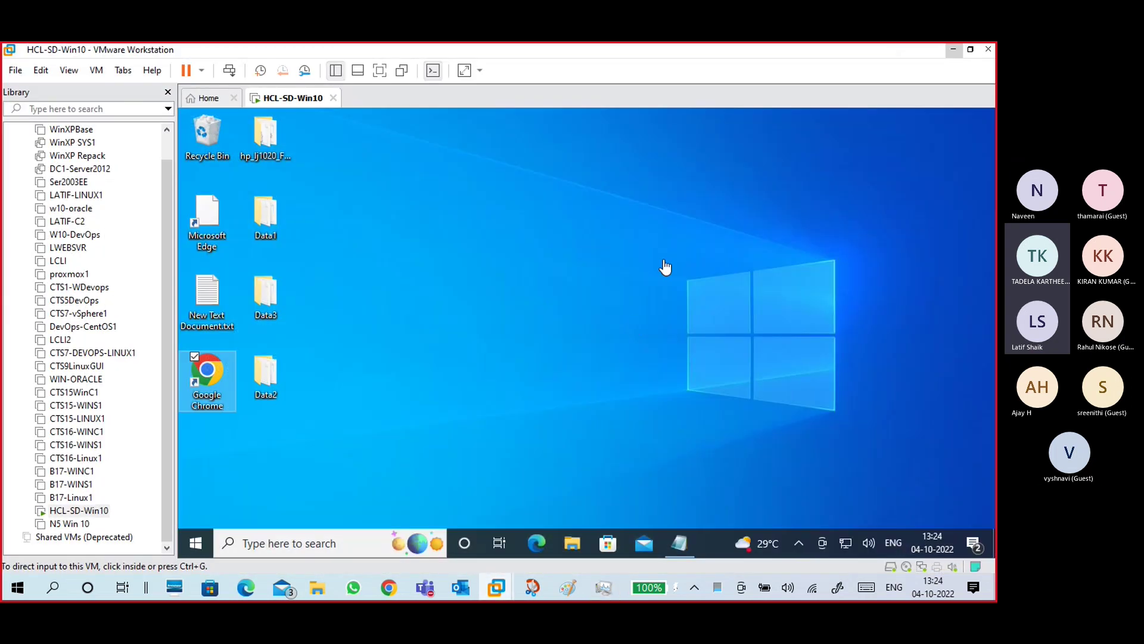
{"action": "left_click", "coordinate": [956, 47]}
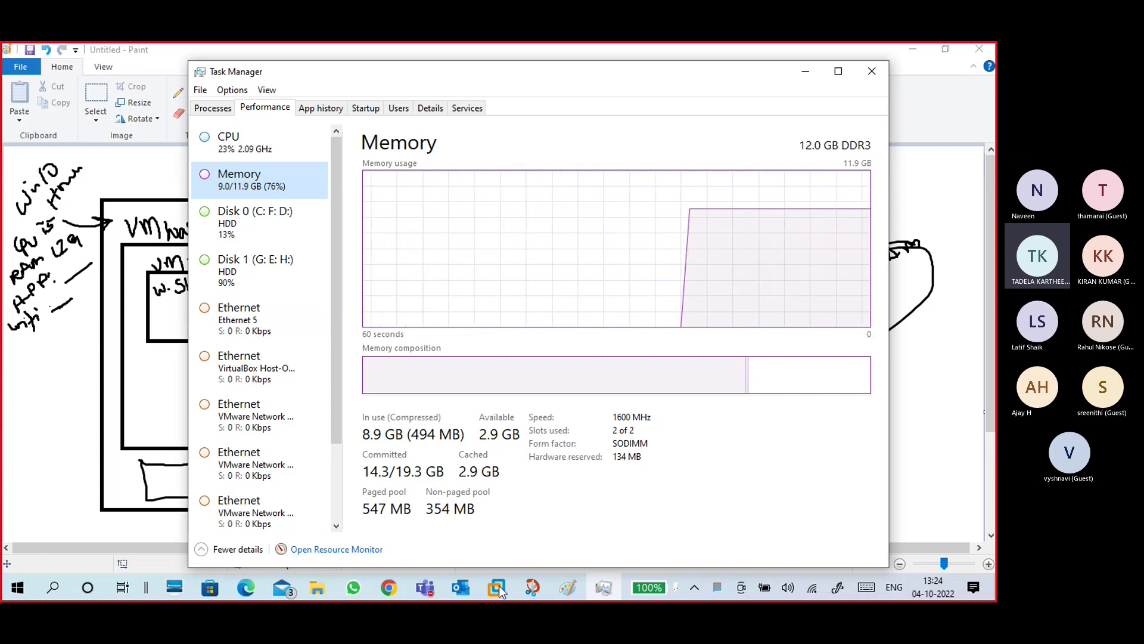
{"action": "mouse_move", "coordinate": [499, 585]}
{"action": "left_click", "coordinate": [535, 527]}
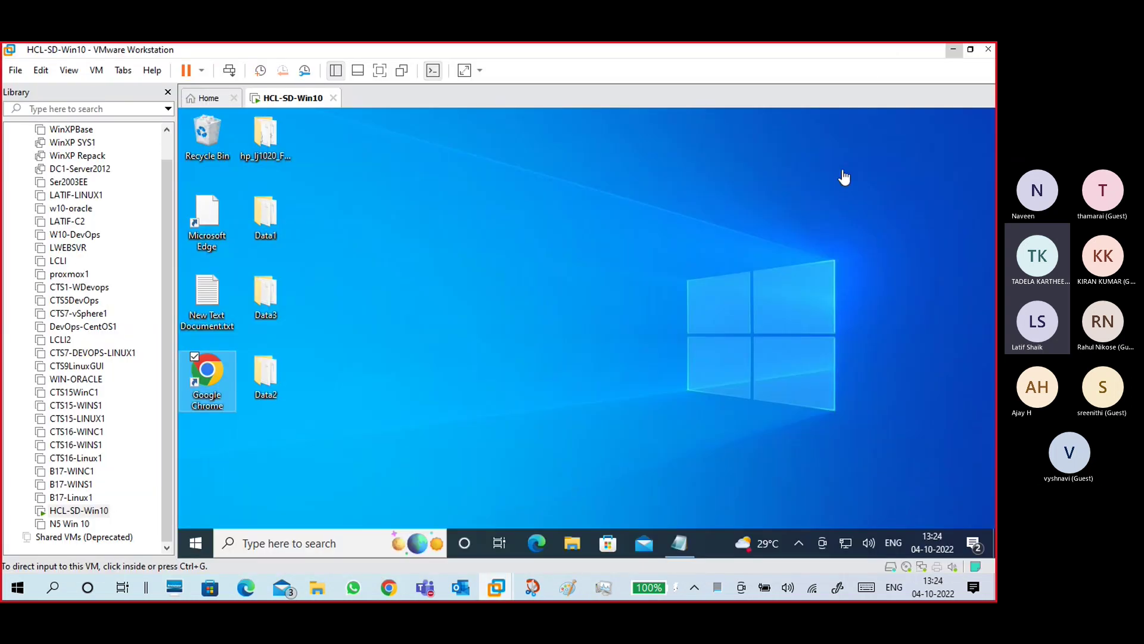
{"action": "key", "text": "alt+Tab"}
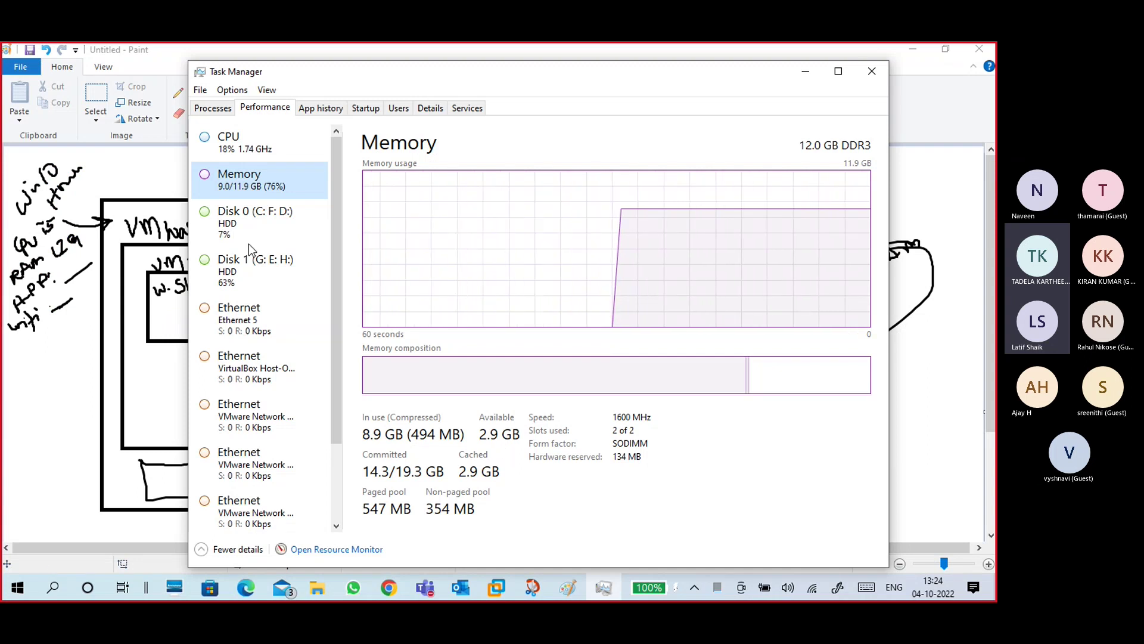
Review the host's CPU, Memory and Disk 0 performance details again and close Task Manager.
{"action": "left_click", "coordinate": [225, 146]}
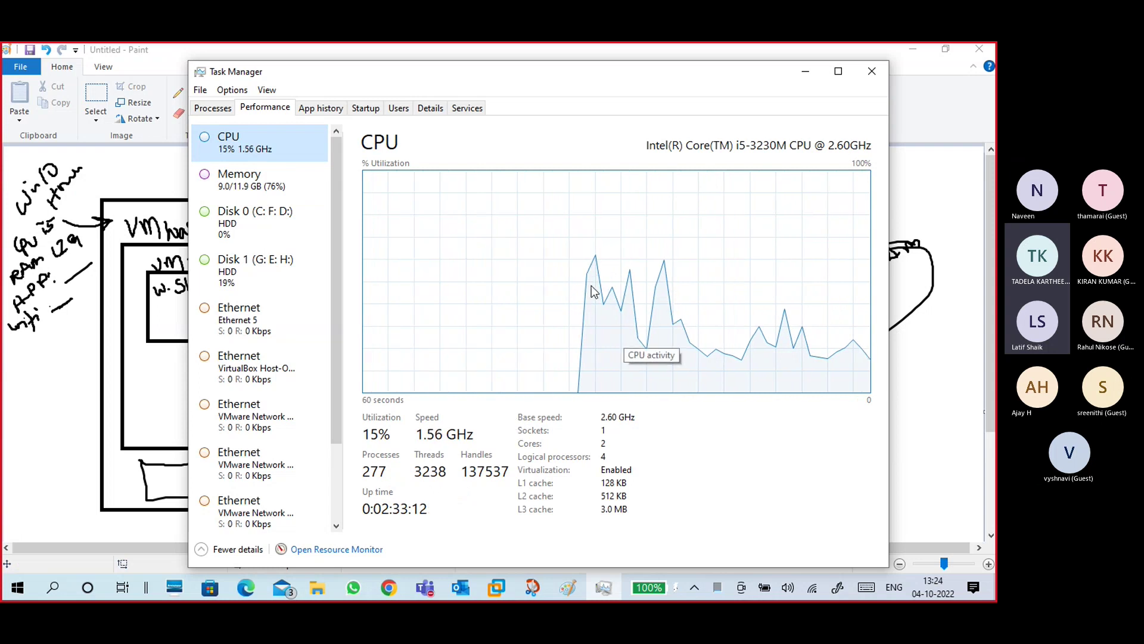
{"action": "left_click", "coordinate": [297, 189]}
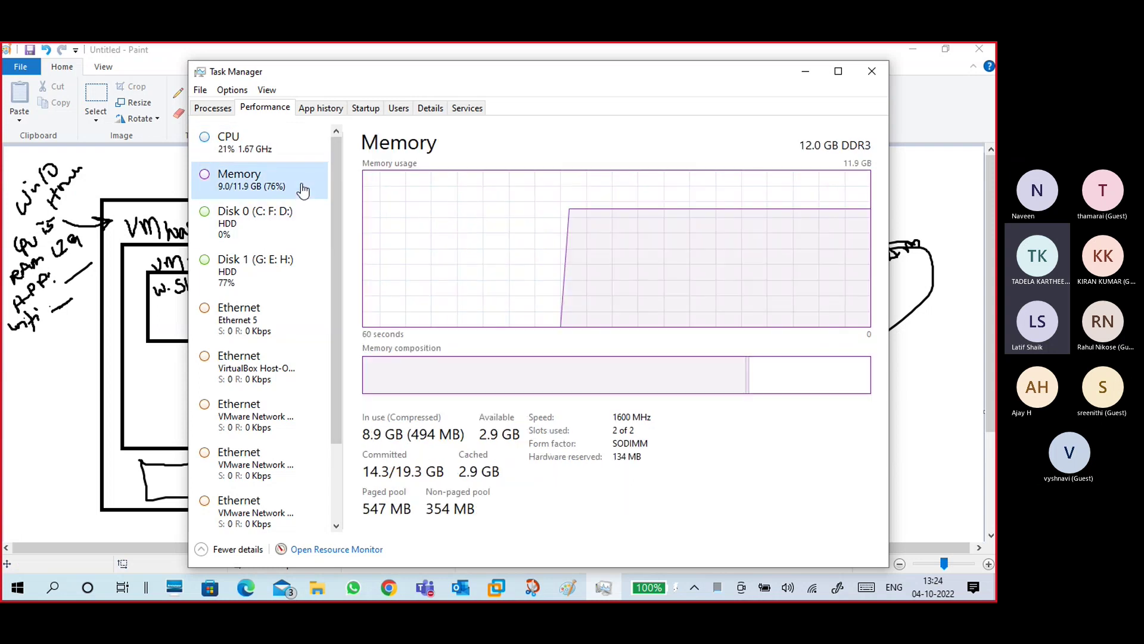
{"action": "left_click", "coordinate": [284, 219]}
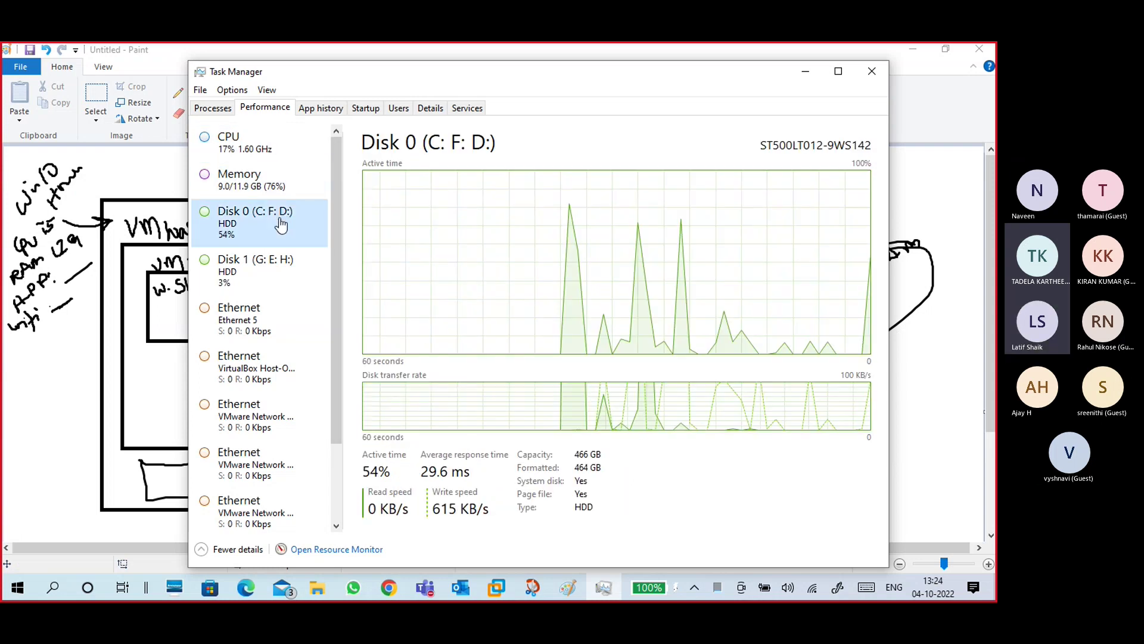
{"action": "left_click", "coordinate": [281, 143]}
{"action": "left_click", "coordinate": [870, 76]}
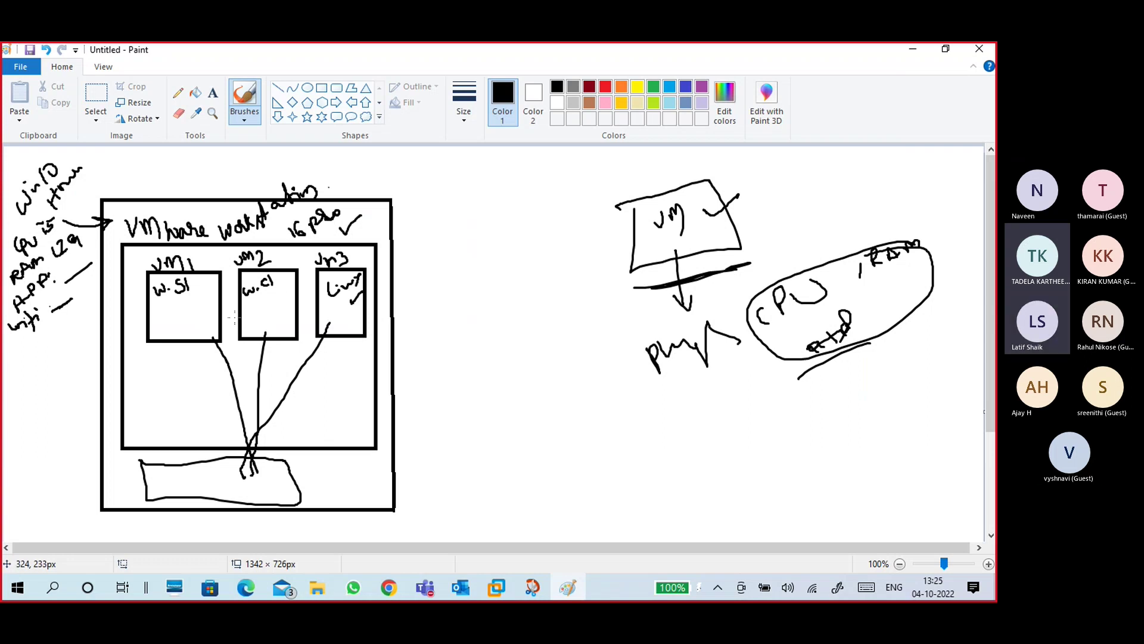
Brush a dot after the W.S1 label in VM1 and short underlines beneath S1 and the C1 label in VM2.
{"action": "left_click", "coordinate": [197, 291]}
{"action": "left_click_drag", "start_coordinate": [270, 295], "coordinate": [279, 291]}
{"action": "left_click_drag", "start_coordinate": [175, 302], "coordinate": [189, 299]}
Switch to VMware Workstation and start a new virtual machine with the Typical configuration, continuing to the guest operating system choice.
{"action": "mouse_move", "coordinate": [496, 587]}
{"action": "left_click", "coordinate": [521, 507]}
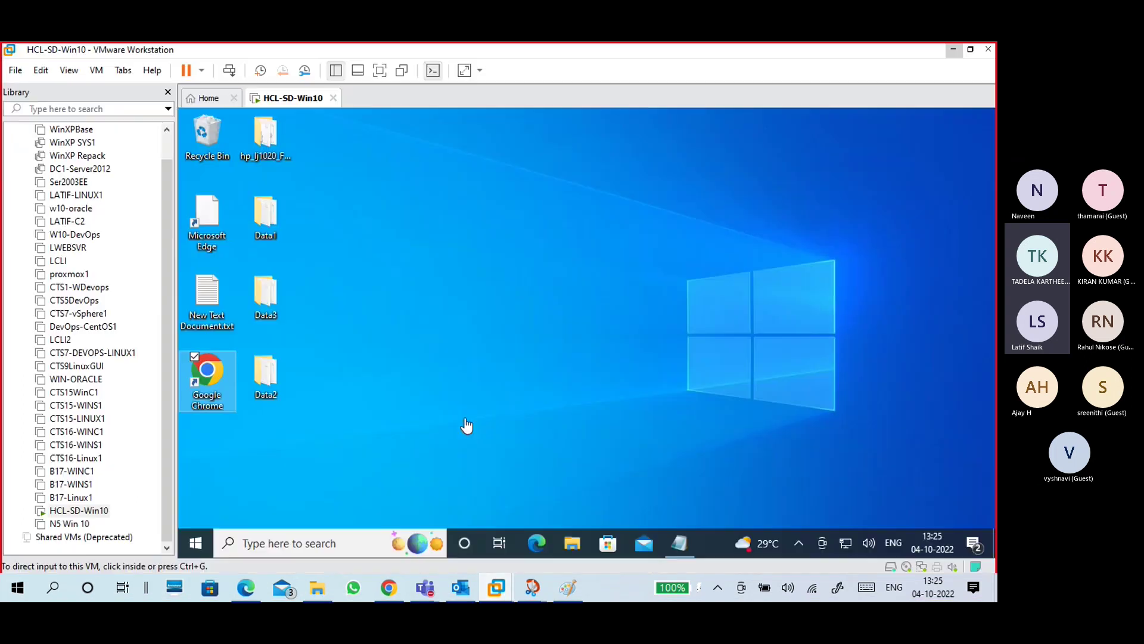
{"action": "left_click", "coordinate": [210, 97]}
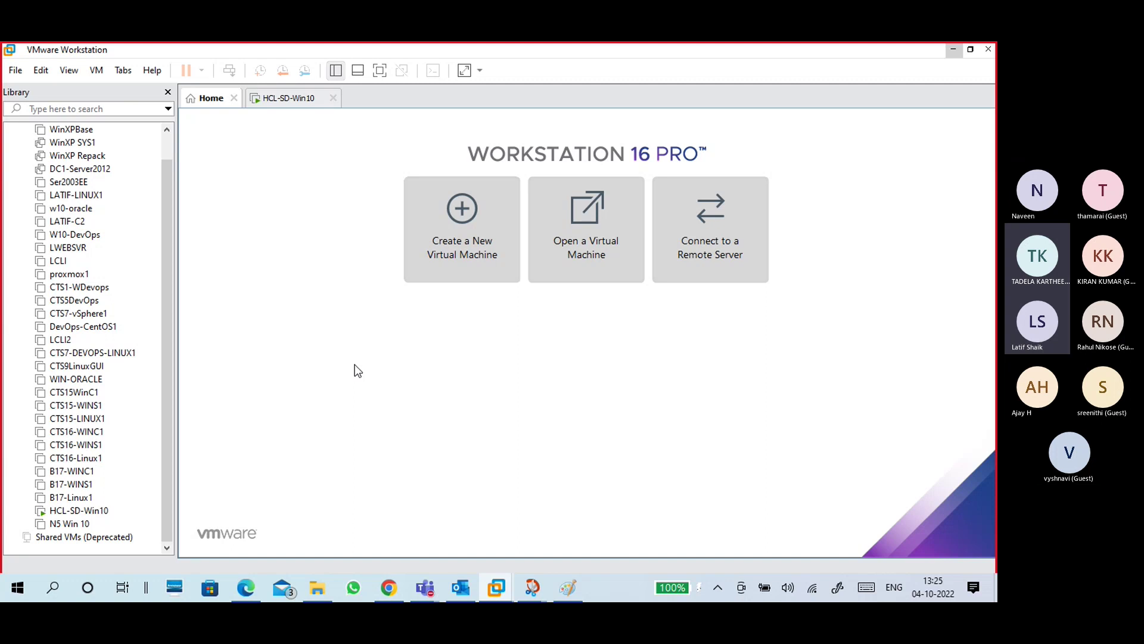
{"action": "left_click", "coordinate": [465, 234]}
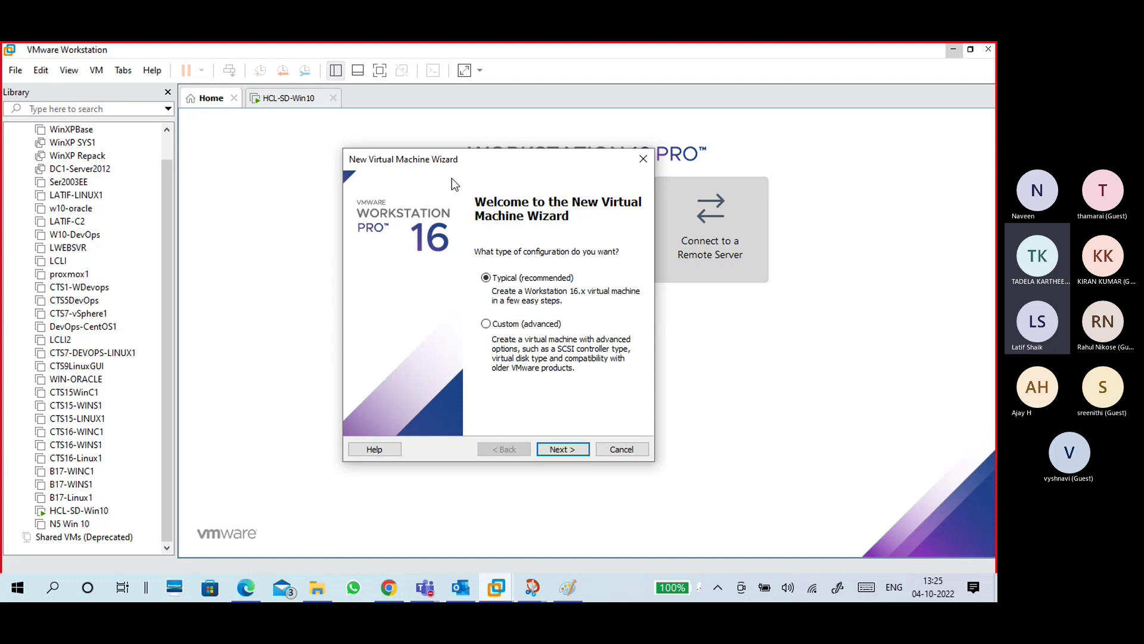
{"action": "left_click", "coordinate": [577, 447]}
{"action": "left_click", "coordinate": [578, 446]}
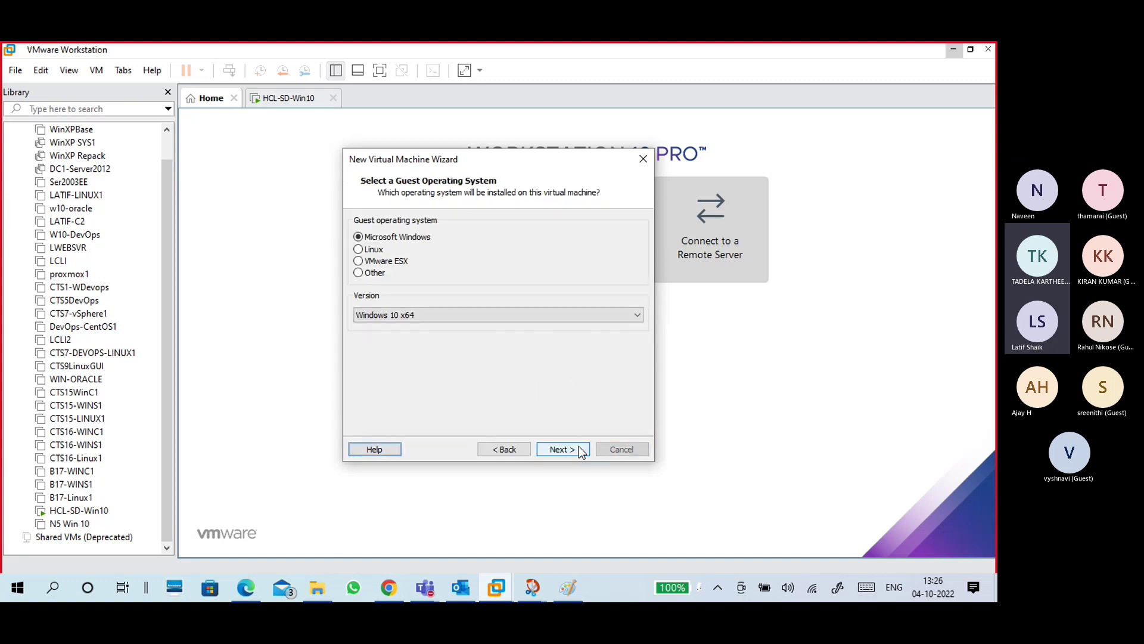
{"action": "left_click_drag", "start_coordinate": [475, 153], "coordinate": [562, 114]}
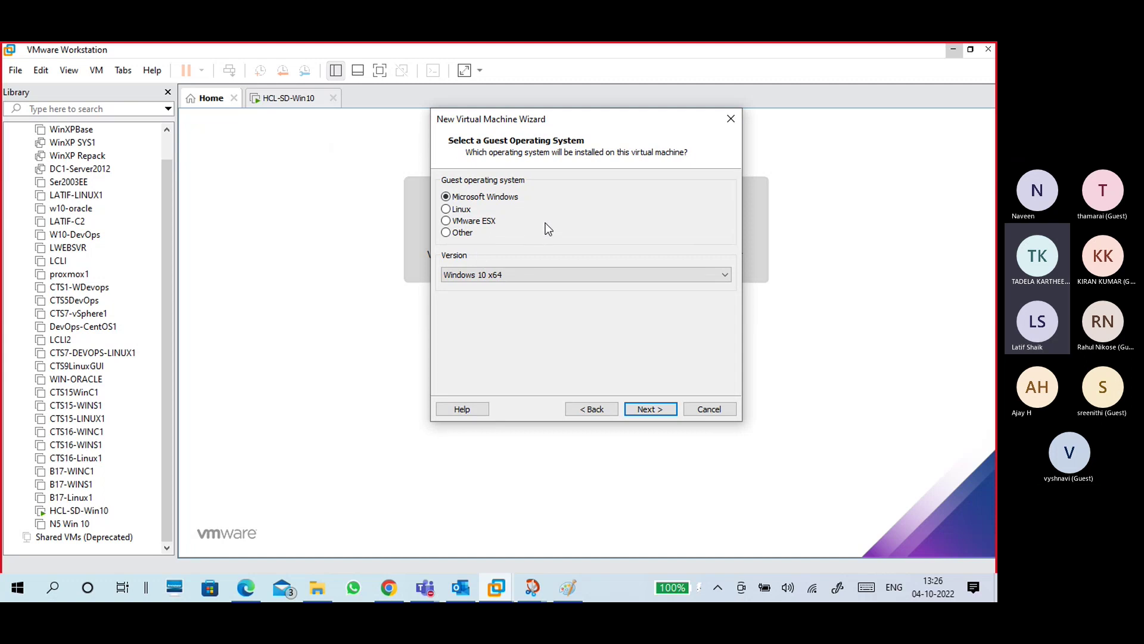
Examine the versions offered for Microsoft Windows, Linux, VMware ESX and Other guests, and return to Microsoft Windows with Windows 10 x64.
{"action": "left_click", "coordinate": [546, 278]}
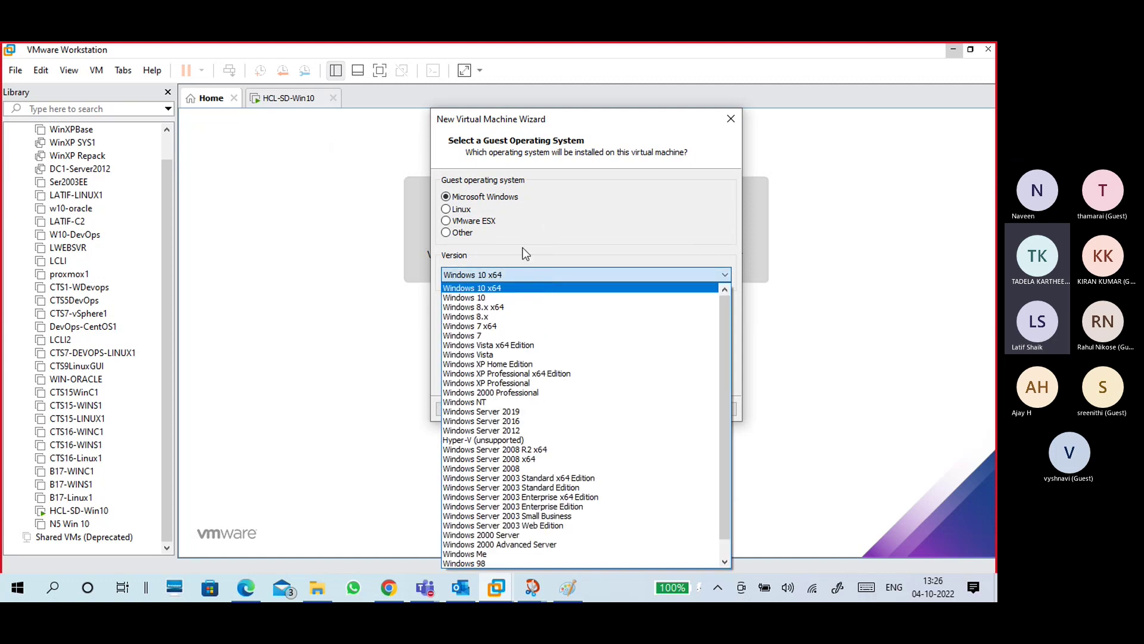
{"action": "left_click", "coordinate": [467, 208]}
{"action": "left_click", "coordinate": [462, 210]}
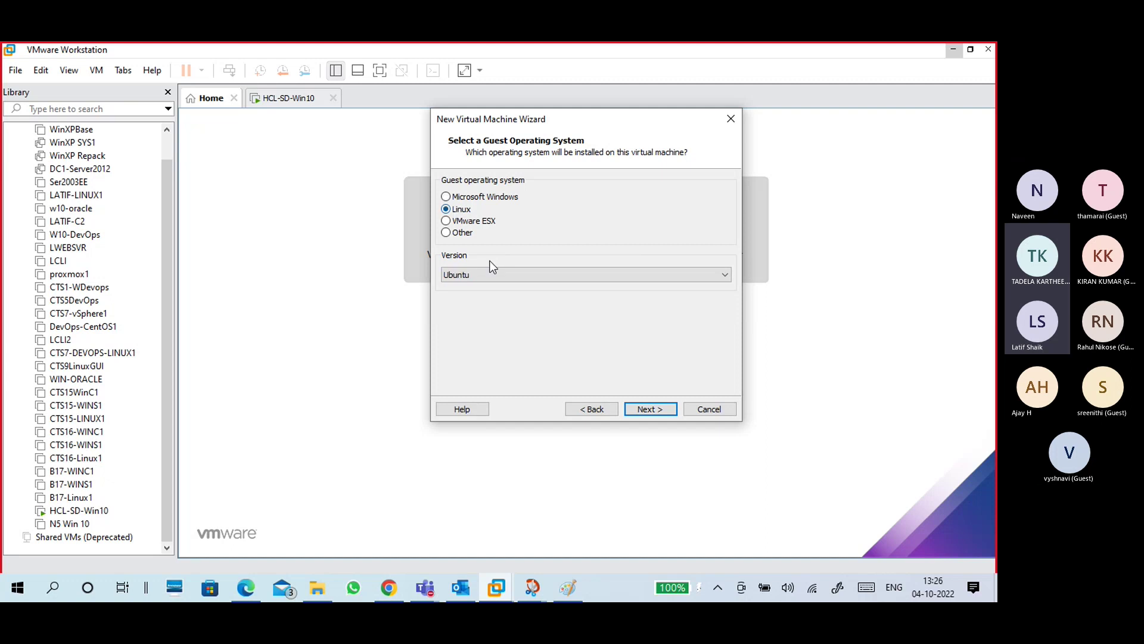
{"action": "left_click", "coordinate": [512, 271]}
{"action": "left_click", "coordinate": [511, 272]}
{"action": "left_click", "coordinate": [484, 221]}
{"action": "left_click", "coordinate": [503, 274]}
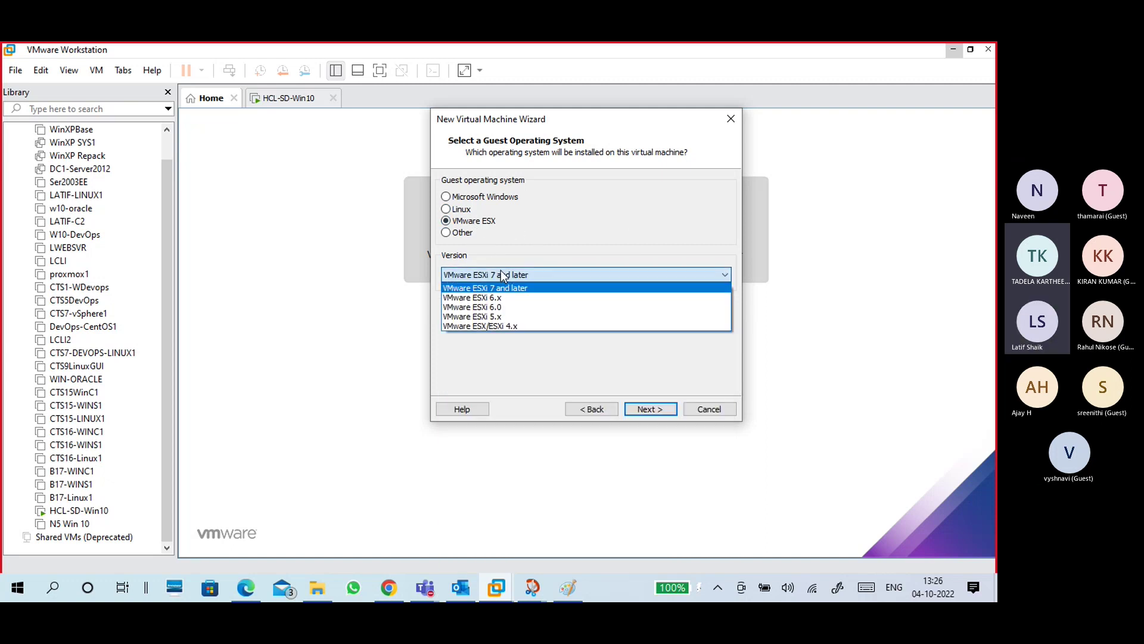
{"action": "left_click", "coordinate": [450, 235]}
{"action": "left_click", "coordinate": [447, 233]}
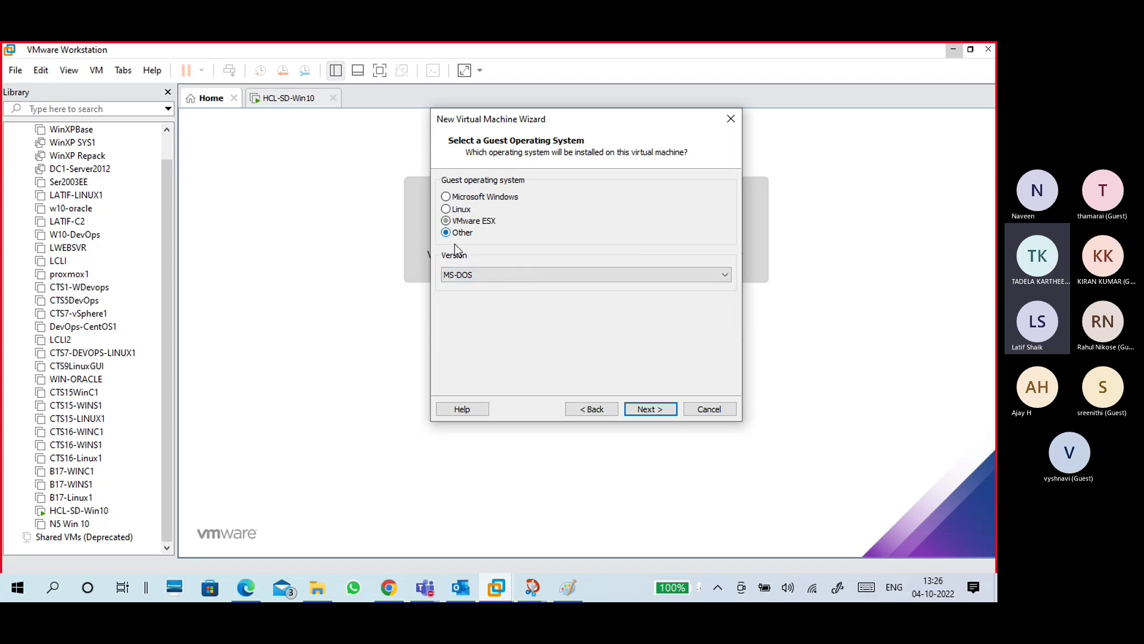
{"action": "left_click", "coordinate": [479, 275]}
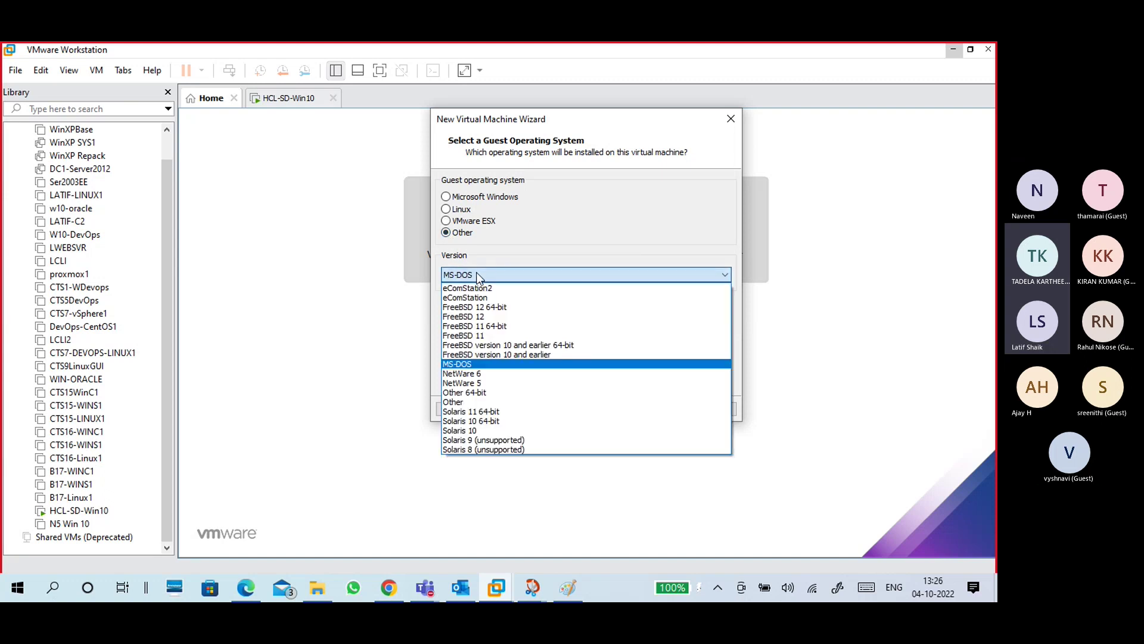
{"action": "left_click", "coordinate": [503, 255]}
{"action": "left_click", "coordinate": [460, 201]}
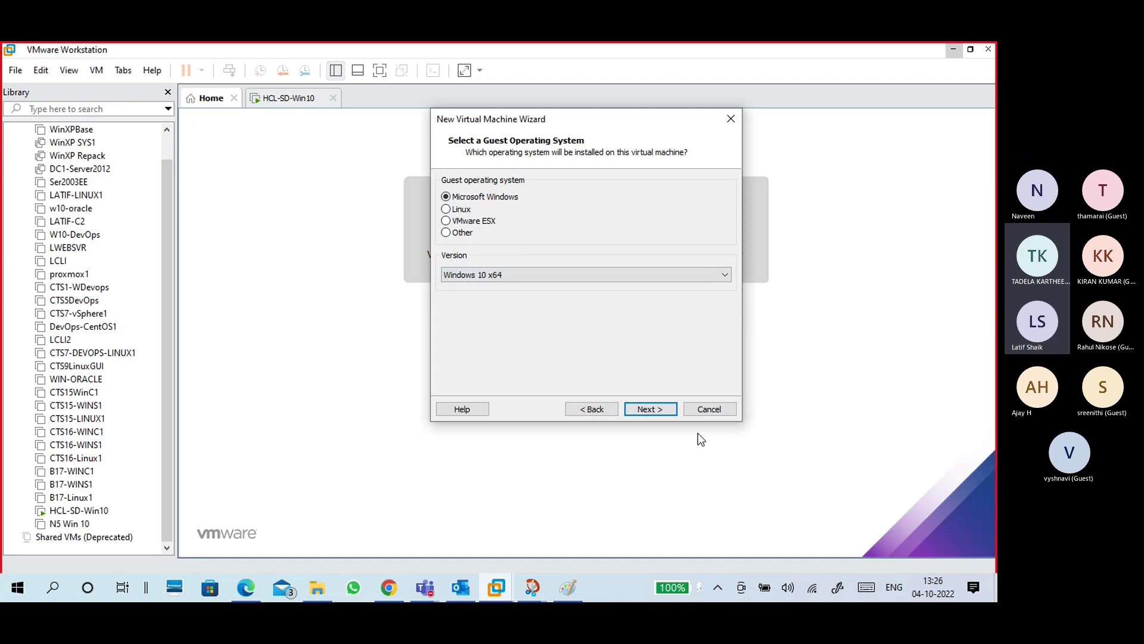
Keep the name Windows 10 x64 and the 60 GB disk, store the disk as a single file, and continue to the creation summary.
{"action": "left_click", "coordinate": [661, 410]}
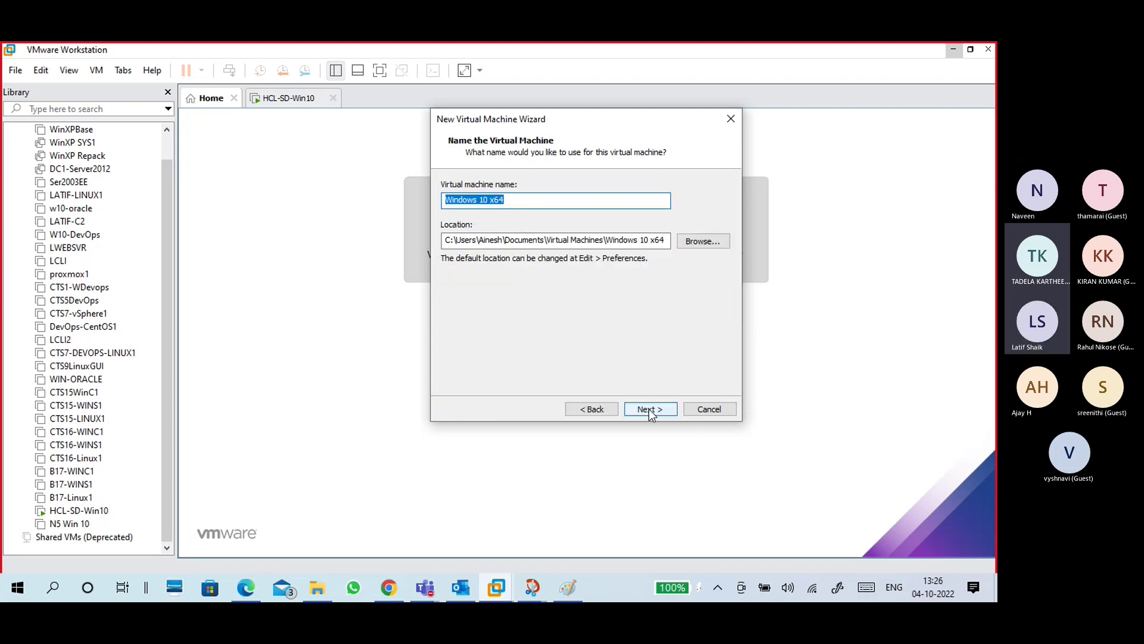
{"action": "left_click", "coordinate": [649, 410]}
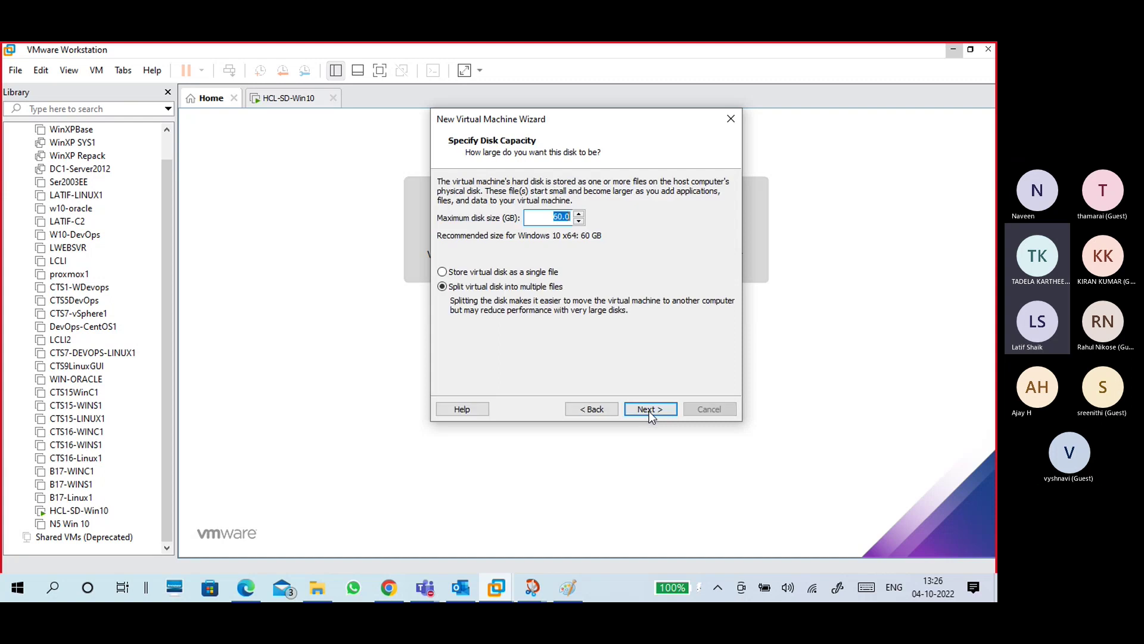
{"action": "left_click", "coordinate": [519, 272]}
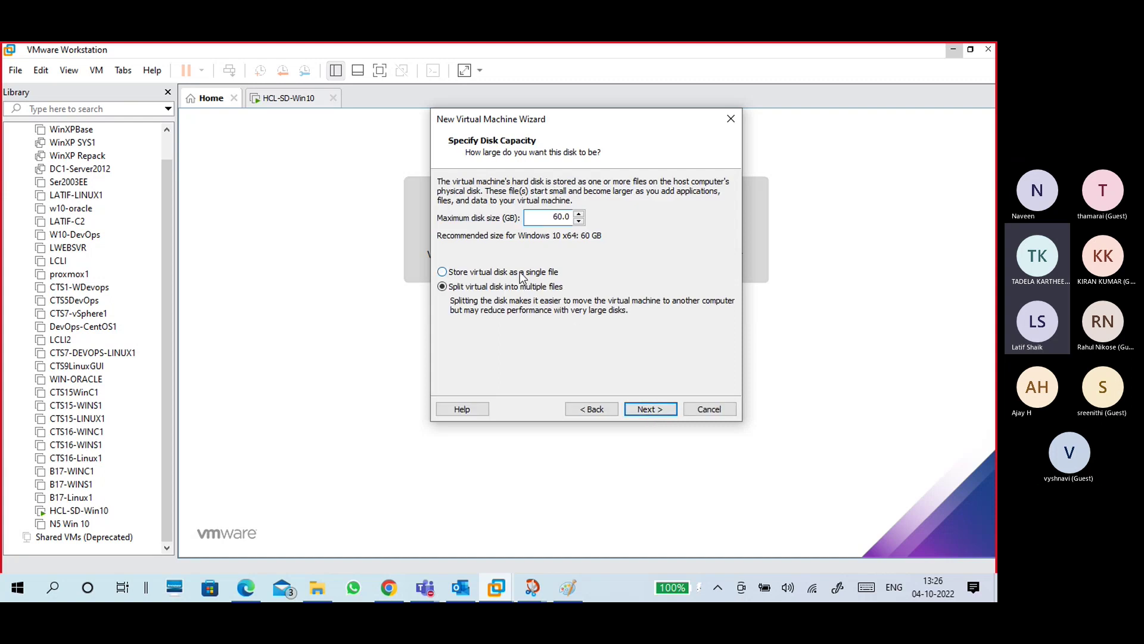
{"action": "left_click", "coordinate": [614, 409]}
{"action": "left_click", "coordinate": [610, 414]}
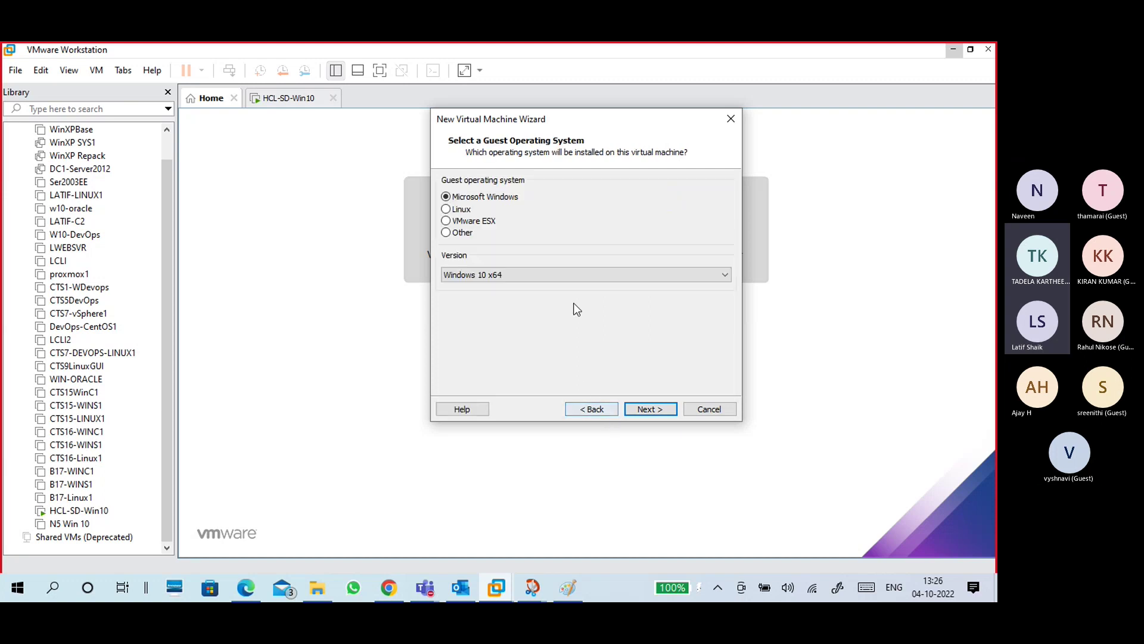
{"action": "left_click", "coordinate": [651, 410]}
{"action": "left_click", "coordinate": [653, 413]}
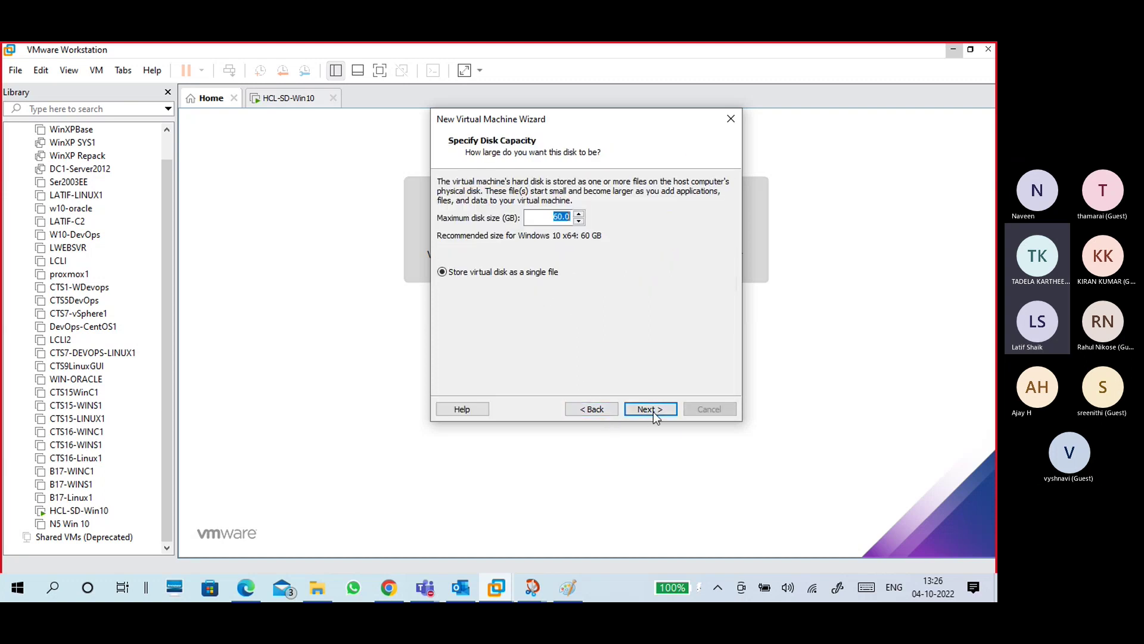
{"action": "left_click", "coordinate": [649, 410]}
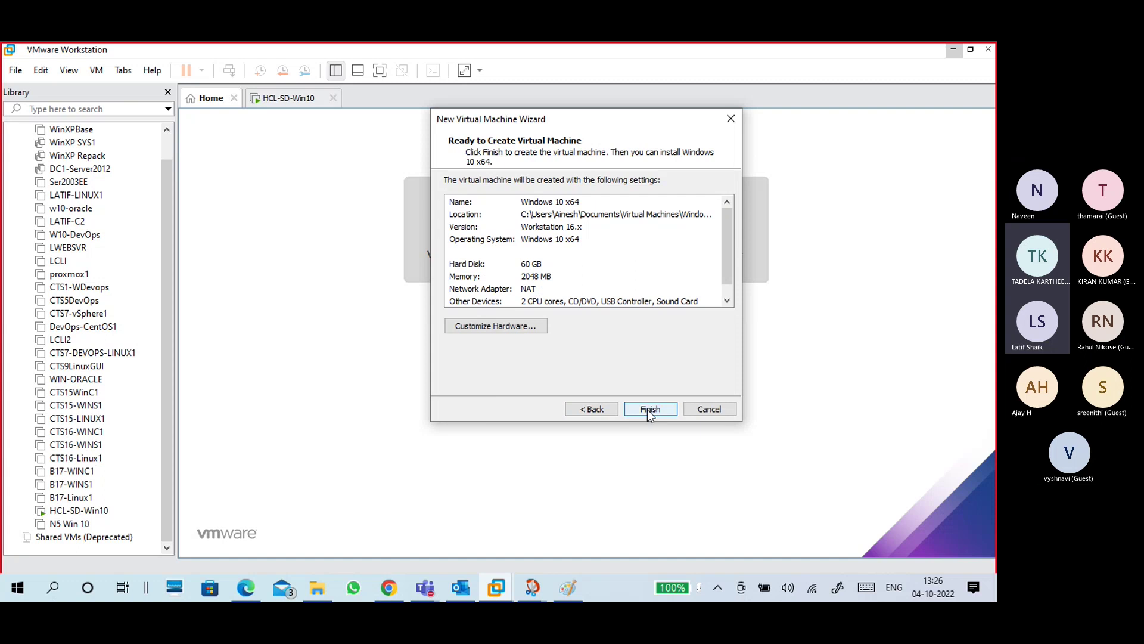
Customize the new machine's hardware by setting its memory to 4 GB and show its processor settings.
{"action": "left_click", "coordinate": [528, 329]}
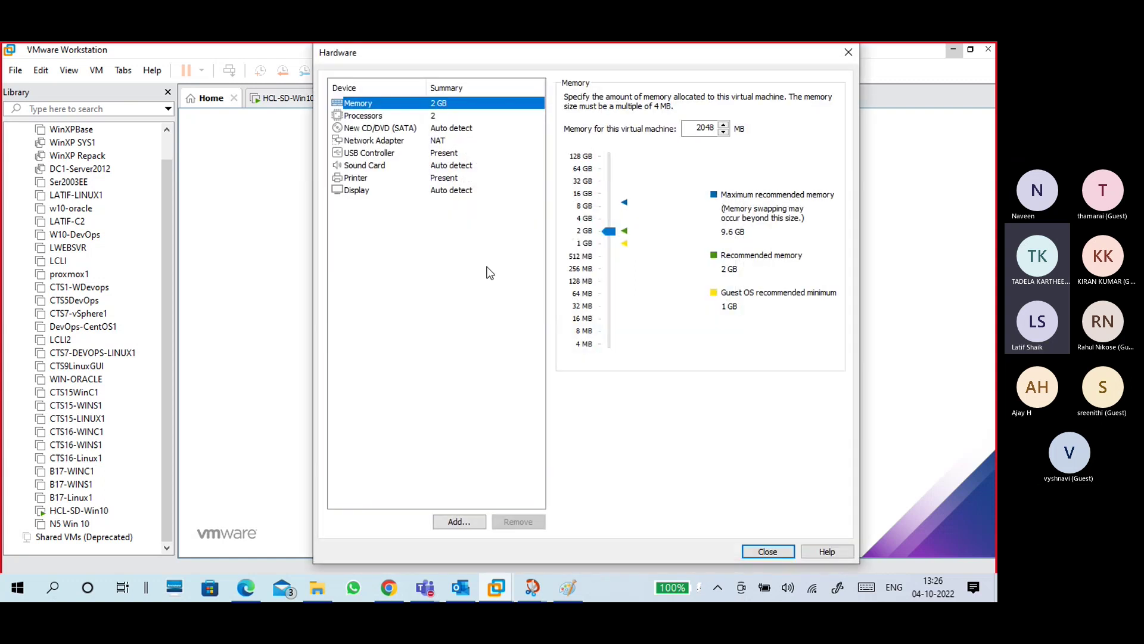
{"action": "left_click", "coordinate": [583, 219]}
{"action": "left_click", "coordinate": [379, 116]}
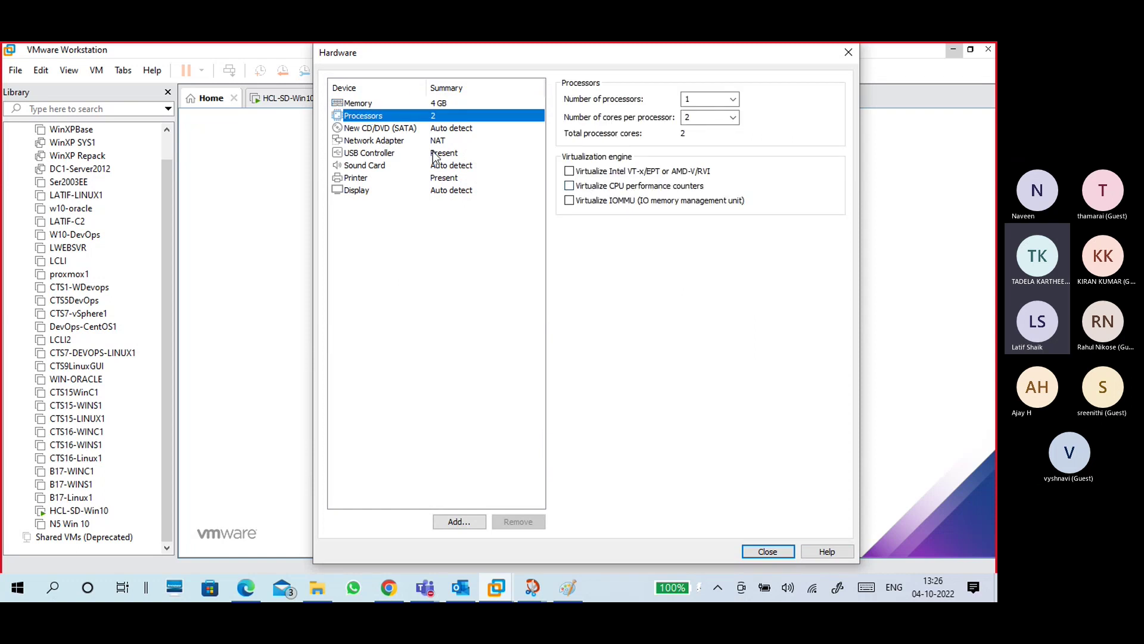
Try the ISO image file option for the CD/DVD drive, restore the physical drive, and view the network adapter's connection options.
{"action": "left_click", "coordinate": [423, 130]}
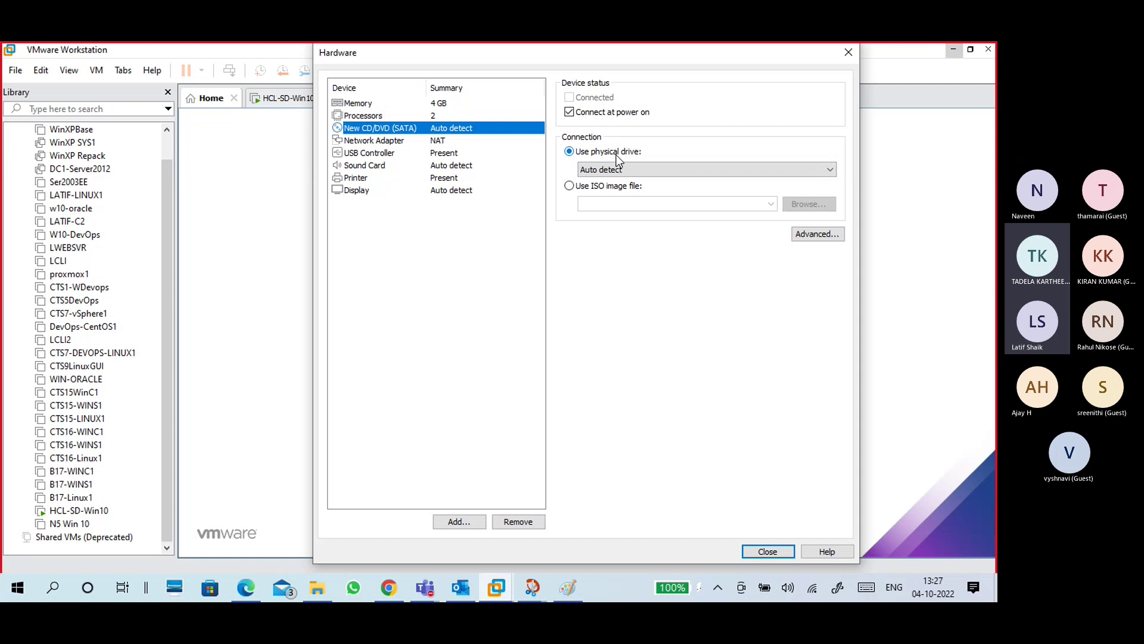
{"action": "left_click", "coordinate": [601, 184]}
{"action": "left_click", "coordinate": [382, 141]}
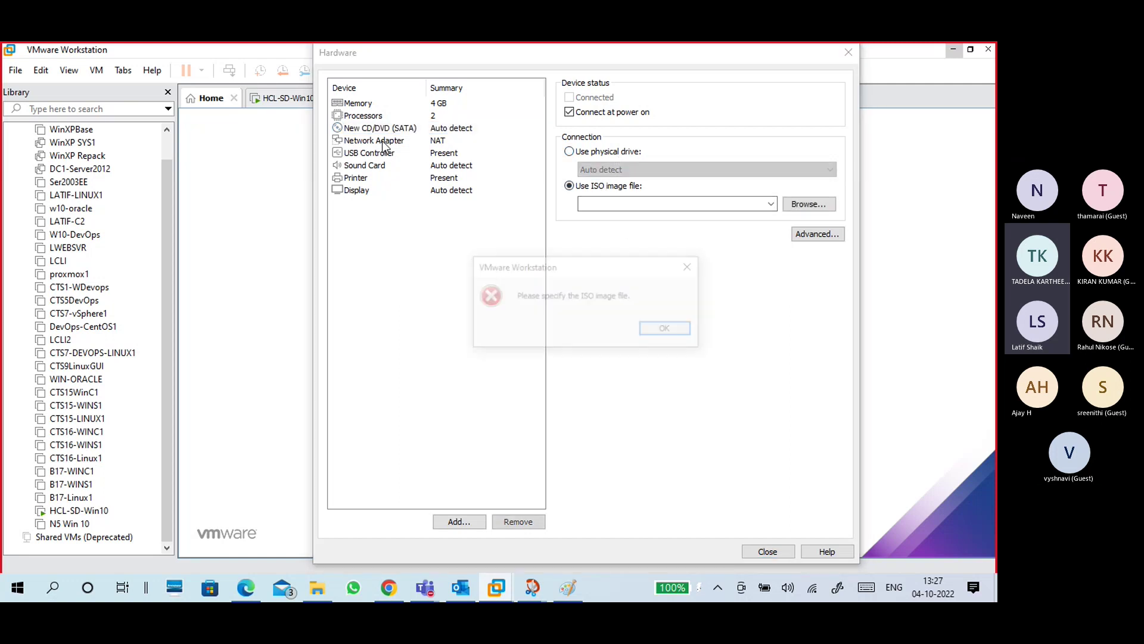
{"action": "left_click", "coordinate": [683, 328]}
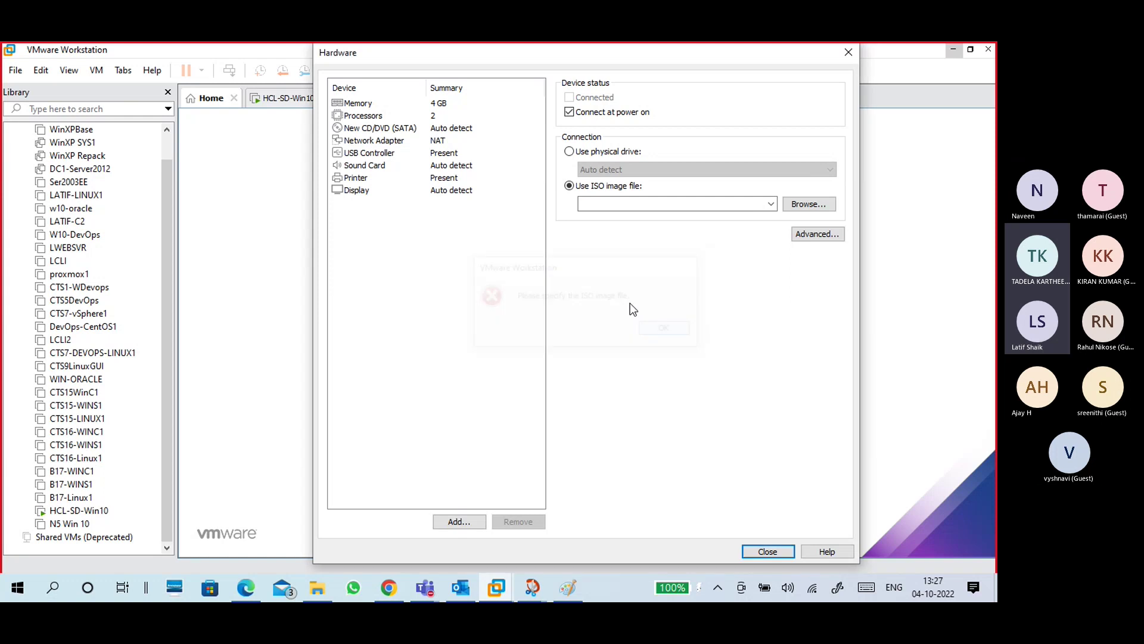
{"action": "left_click", "coordinate": [440, 149]}
{"action": "left_click", "coordinate": [665, 327]}
{"action": "left_click", "coordinate": [587, 152]}
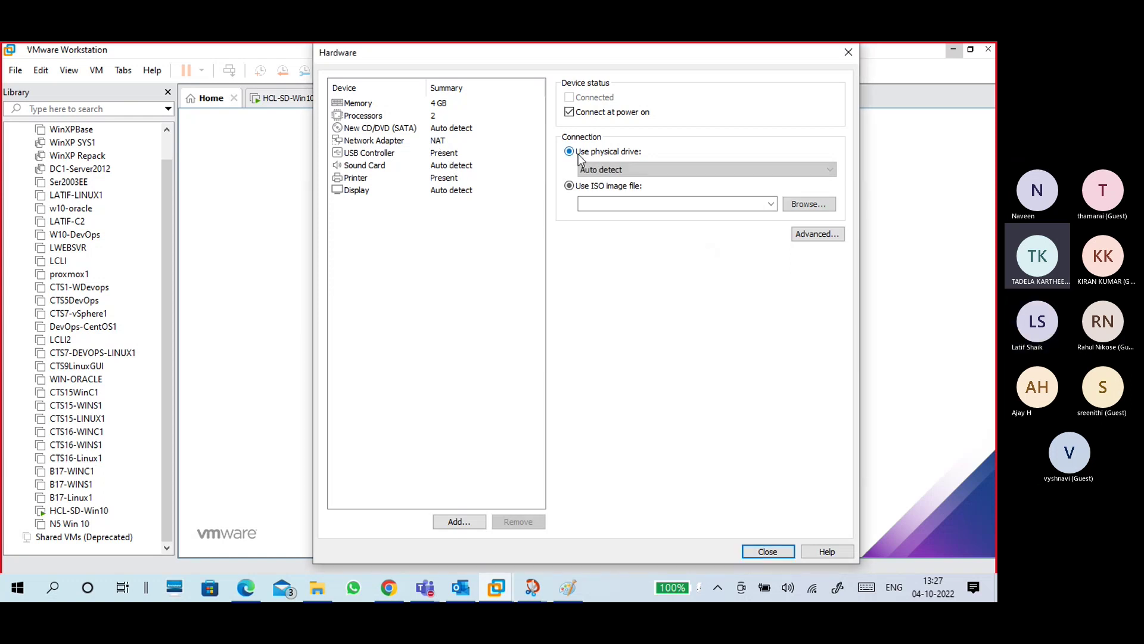
{"action": "left_click", "coordinate": [441, 141]}
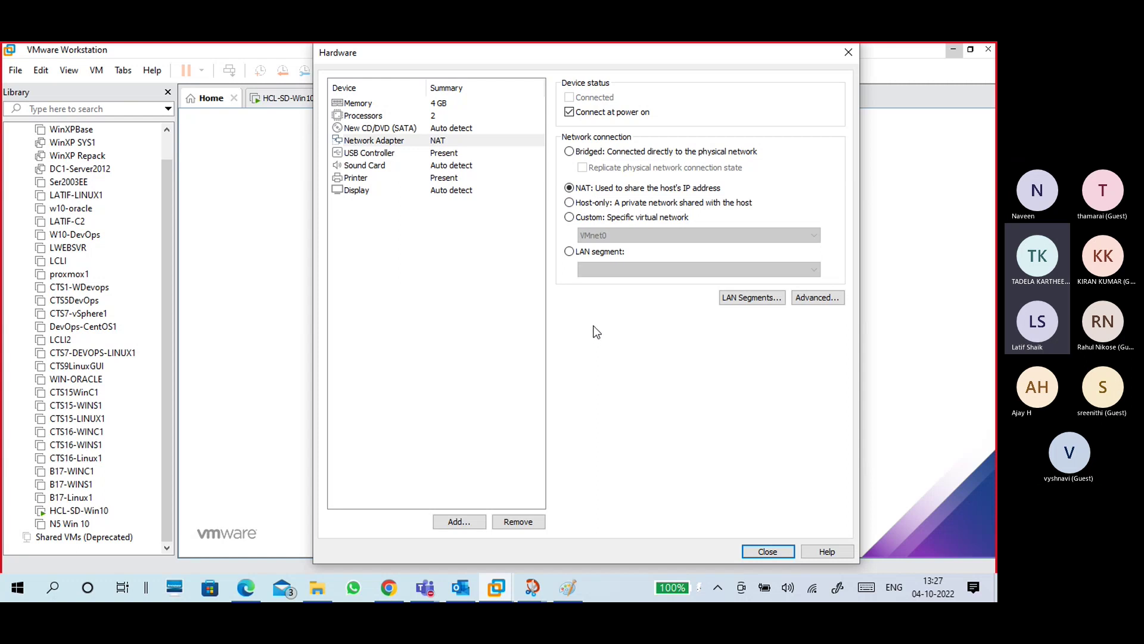
Switch to Paint and brush a double-headed arrow between the VM1 and VM2 rectangles.
{"action": "left_click", "coordinate": [568, 587]}
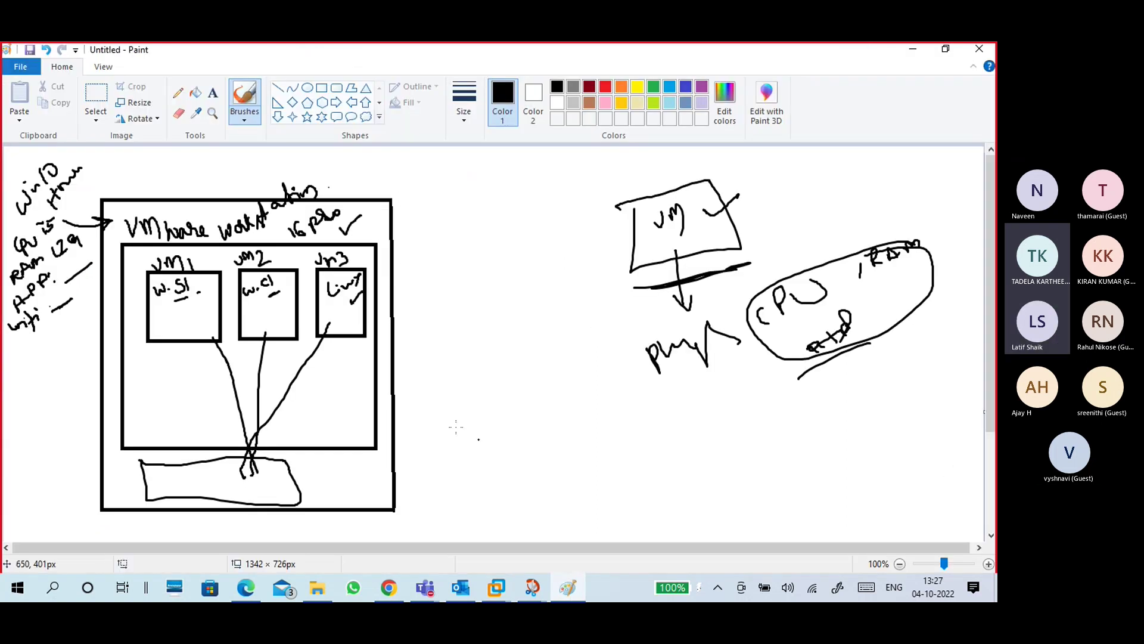
{"action": "mouse_move", "coordinate": [207, 310]}
{"action": "left_mouse_down"}
{"action": "mouse_move", "coordinate": [260, 311]}
{"action": "mouse_move", "coordinate": [247, 325]}
{"action": "left_mouse_up"}
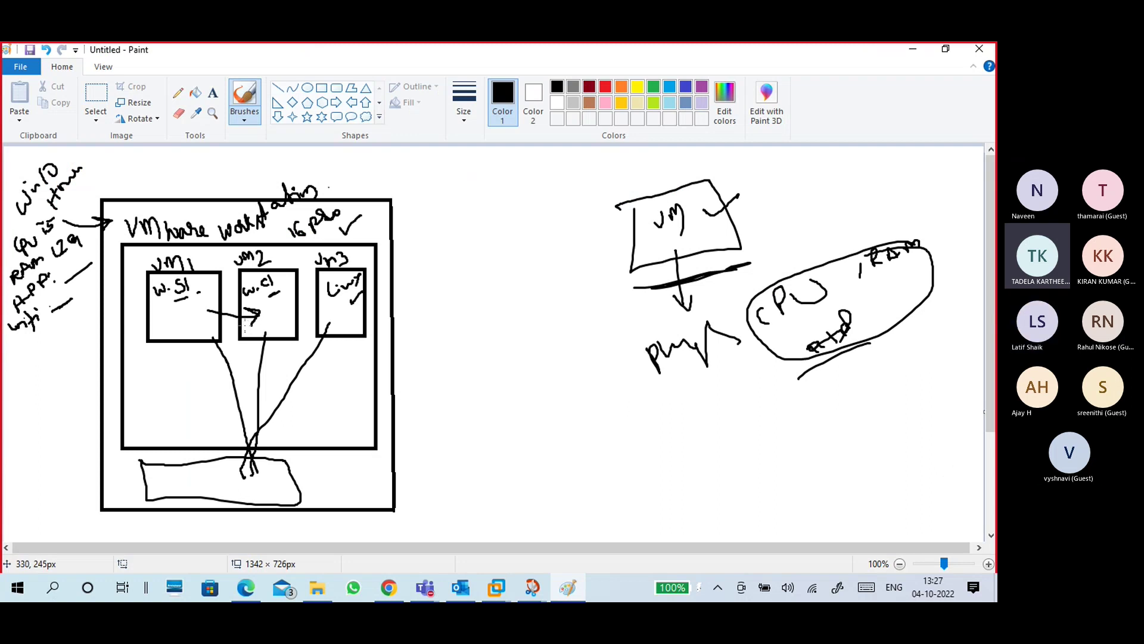
{"action": "mouse_move", "coordinate": [225, 302]}
{"action": "left_mouse_down"}
{"action": "mouse_move", "coordinate": [207, 313]}
{"action": "mouse_move", "coordinate": [224, 329]}
{"action": "left_mouse_up"}
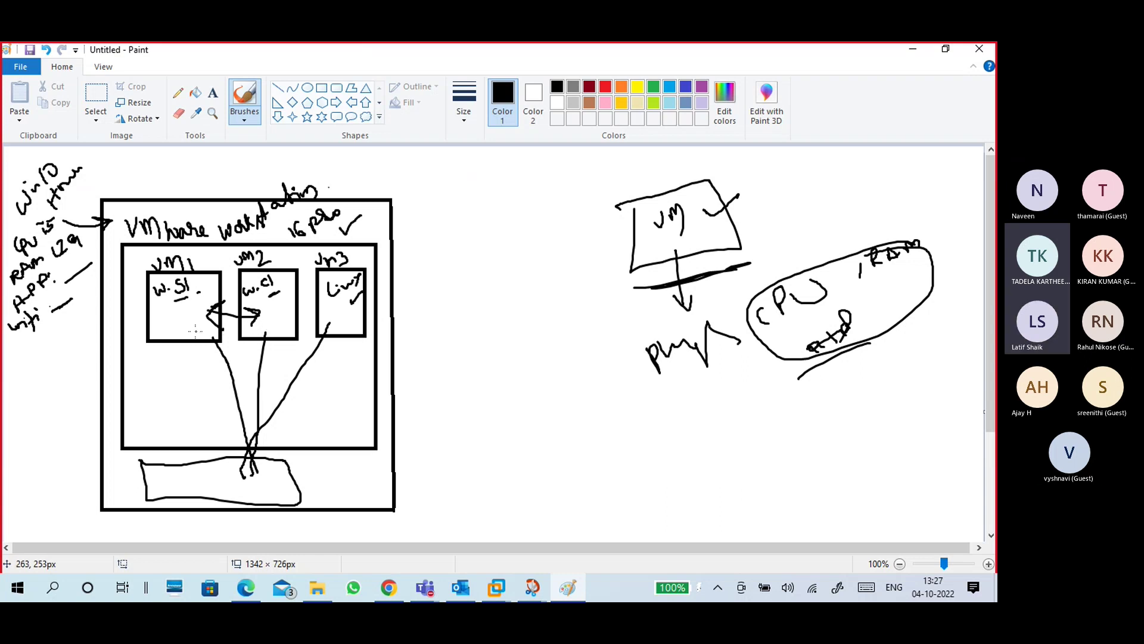
Brush a downward arrow below VM1 and a long line from VM1 to the outer host box's edge, and minimize Paint.
{"action": "mouse_move", "coordinate": [195, 331]}
{"action": "left_mouse_down"}
{"action": "mouse_move", "coordinate": [220, 387]}
{"action": "mouse_move", "coordinate": [230, 379]}
{"action": "left_mouse_up"}
{"action": "mouse_move", "coordinate": [190, 341]}
{"action": "left_mouse_down"}
{"action": "mouse_move", "coordinate": [248, 439]}
{"action": "mouse_move", "coordinate": [361, 468]}
{"action": "mouse_move", "coordinate": [393, 461]}
{"action": "left_mouse_up"}
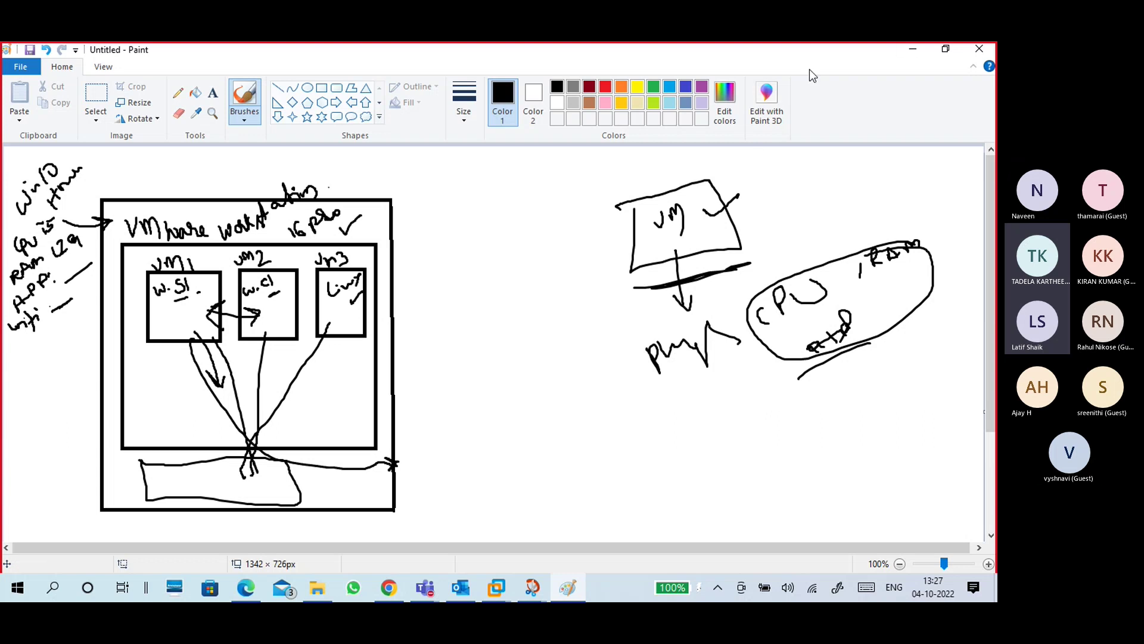
{"action": "left_click", "coordinate": [912, 49]}
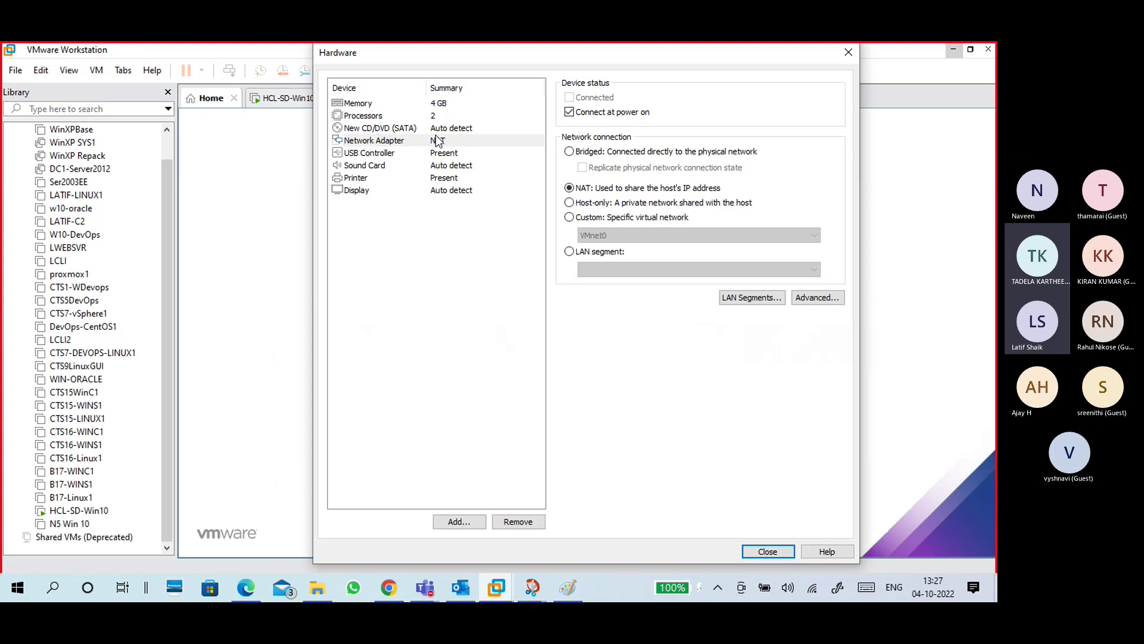
Close the hardware settings and cancel the New Virtual Machine Wizard in VMware Workstation.
{"action": "left_click", "coordinate": [763, 550]}
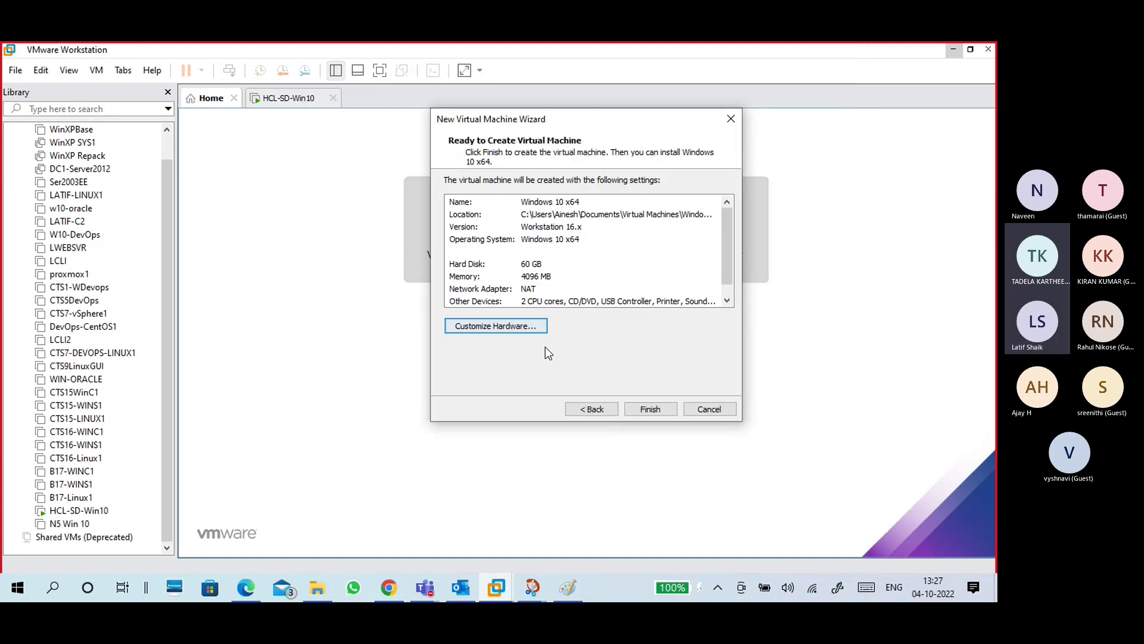
{"action": "left_click", "coordinate": [694, 410]}
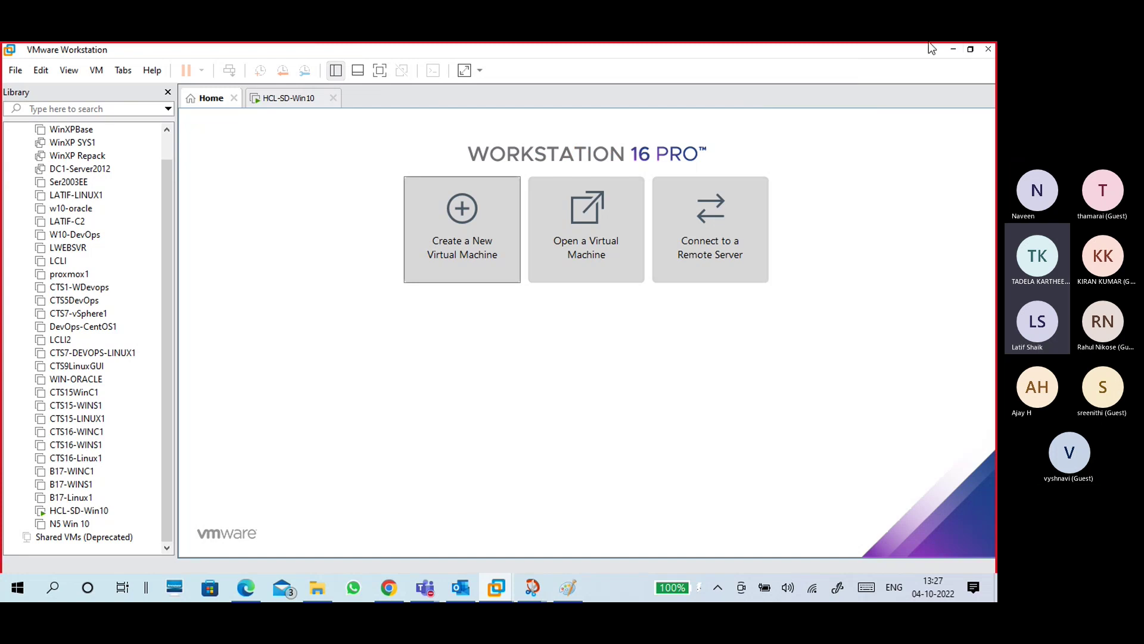
{"action": "left_click", "coordinate": [952, 49]}
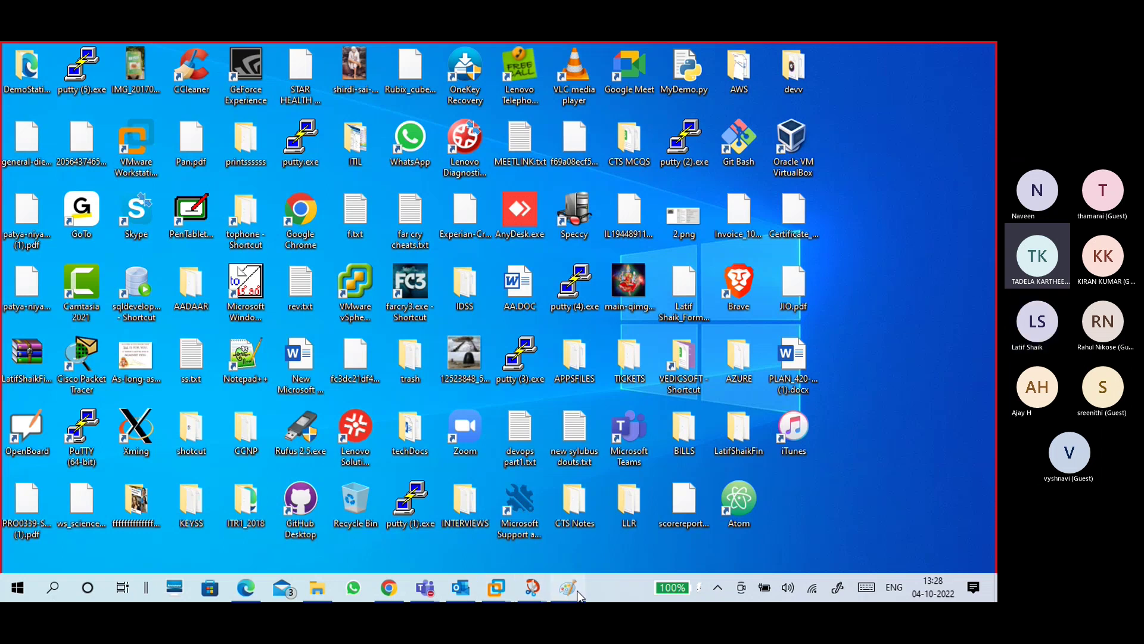
Switch to Paint and handwrite an underlined "Type 2" label beside the VMware Workstation diagram.
{"action": "left_click", "coordinate": [569, 574]}
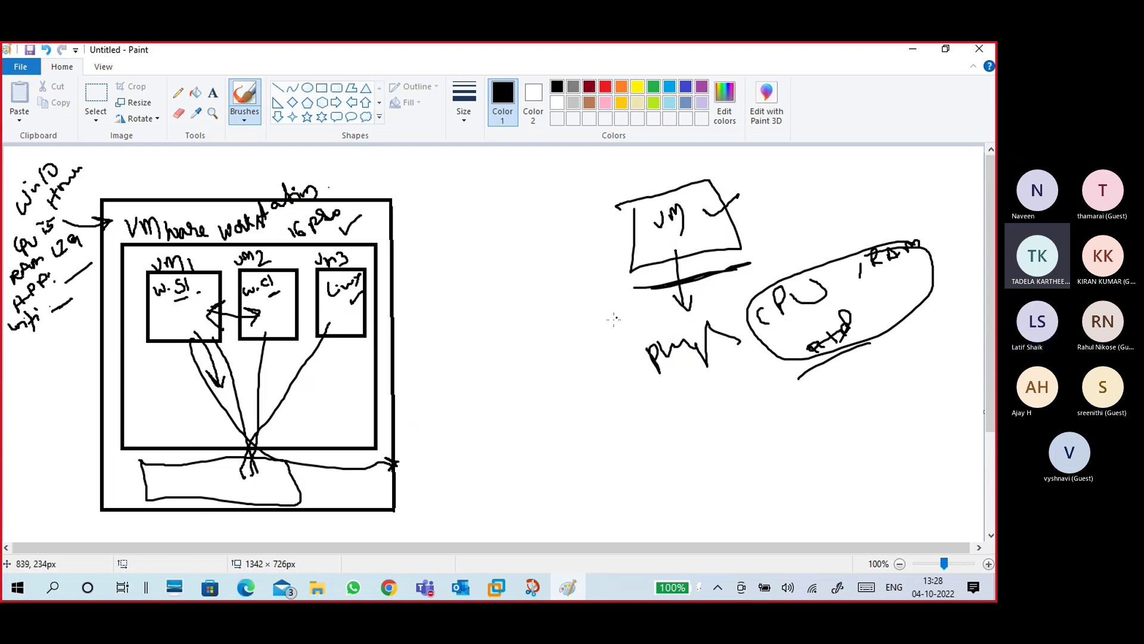
{"action": "mouse_move", "coordinate": [438, 302]}
{"action": "left_mouse_down"}
{"action": "mouse_move", "coordinate": [447, 336]}
{"action": "mouse_move", "coordinate": [454, 294]}
{"action": "mouse_move", "coordinate": [479, 356]}
{"action": "mouse_move", "coordinate": [481, 325]}
{"action": "mouse_move", "coordinate": [484, 338]}
{"action": "left_mouse_up"}
{"action": "left_click_drag", "start_coordinate": [484, 318], "coordinate": [541, 286]}
{"action": "left_click_drag", "start_coordinate": [464, 363], "coordinate": [533, 316]}
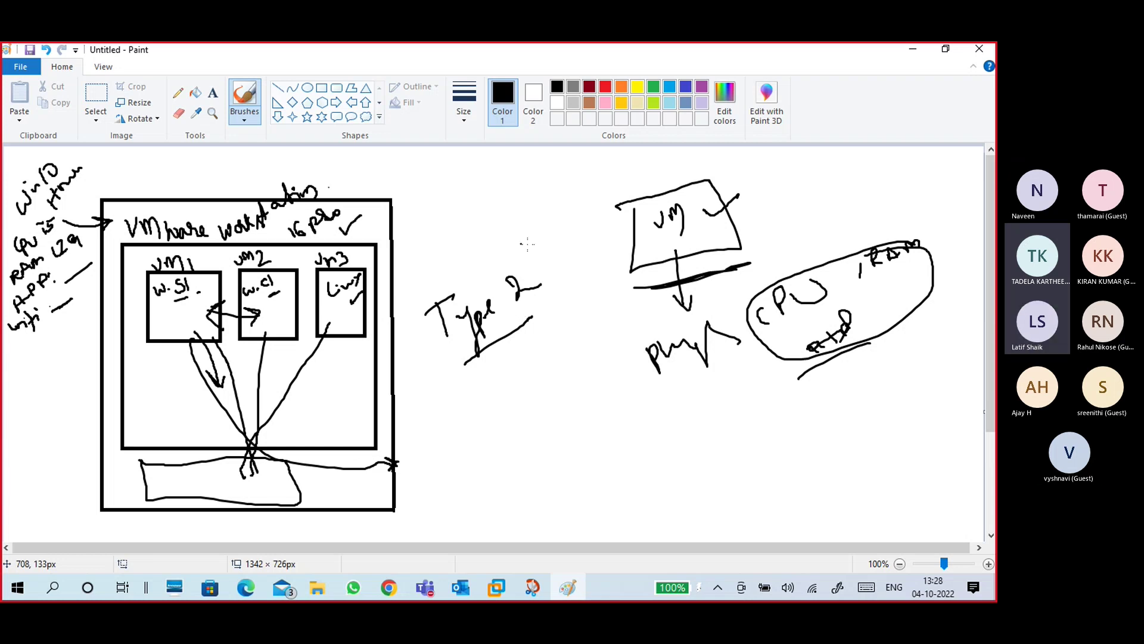
Handwrite an underlined "Type 1" label at the upper corner of the separate VM box.
{"action": "left_click_drag", "start_coordinate": [587, 191], "coordinate": [598, 222]}
{"action": "mouse_move", "coordinate": [578, 205]}
{"action": "left_mouse_down"}
{"action": "mouse_move", "coordinate": [608, 178]}
{"action": "mouse_move", "coordinate": [625, 213]}
{"action": "mouse_move", "coordinate": [653, 182]}
{"action": "mouse_move", "coordinate": [665, 189]}
{"action": "left_mouse_up"}
{"action": "left_click_drag", "start_coordinate": [604, 237], "coordinate": [688, 193]}
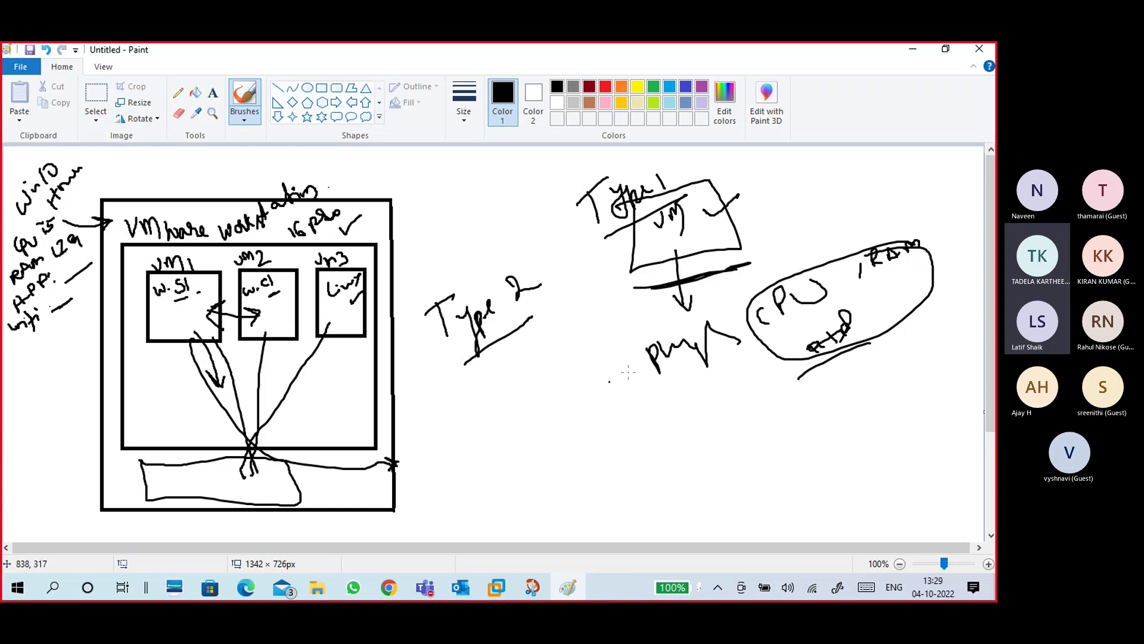
Launch Oracle VM VirtualBox from the desktop, view the HCL-SD-Win10 machine in VMware Workstation, and maximize VirtualBox Manager.
{"action": "left_click", "coordinate": [915, 48]}
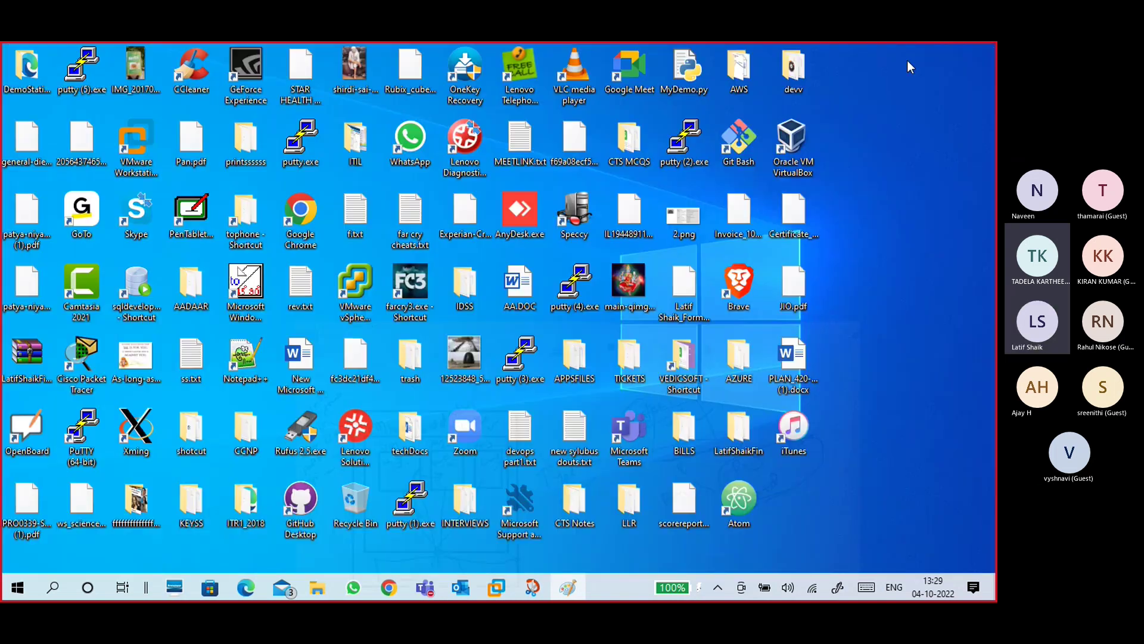
{"action": "double_click", "coordinate": [802, 168]}
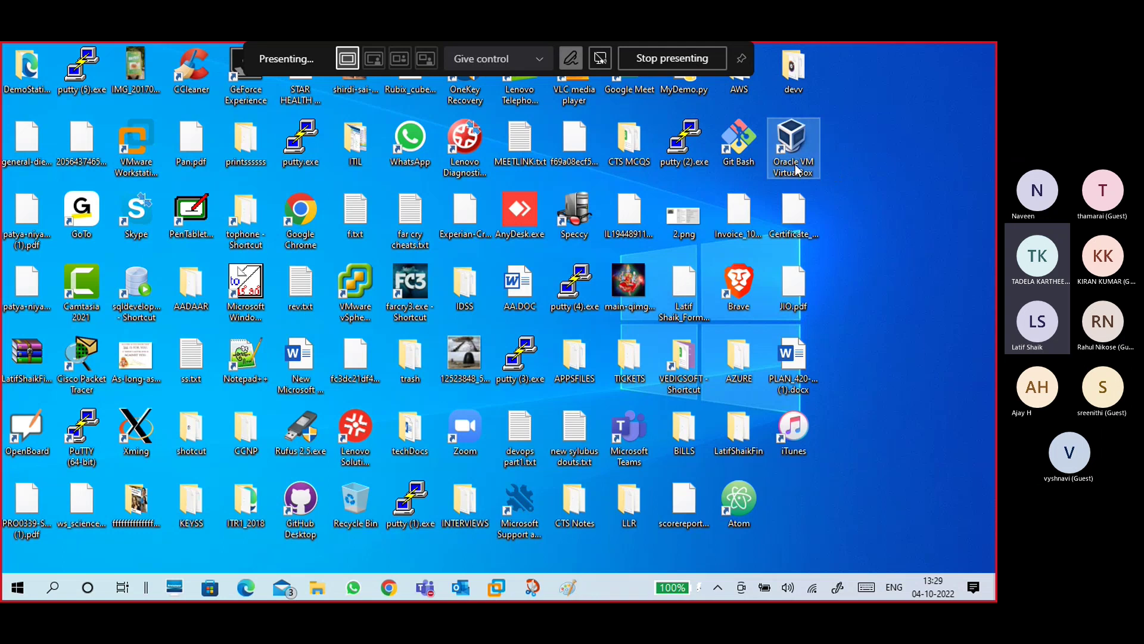
{"action": "mouse_move", "coordinate": [497, 589]}
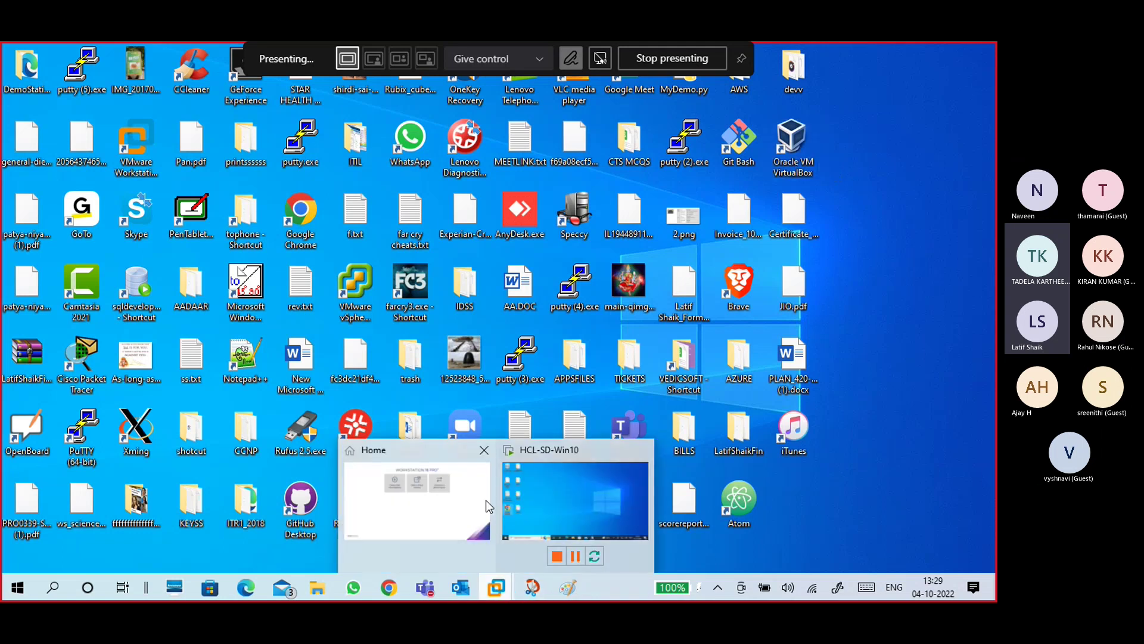
{"action": "left_click", "coordinate": [537, 487]}
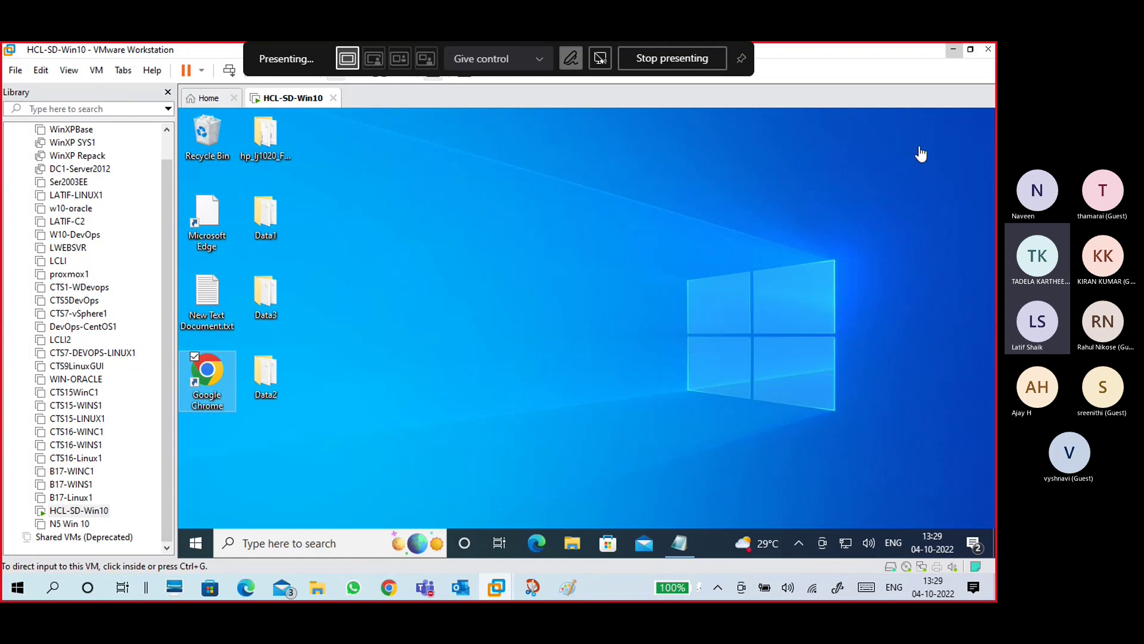
{"action": "left_click", "coordinate": [953, 52]}
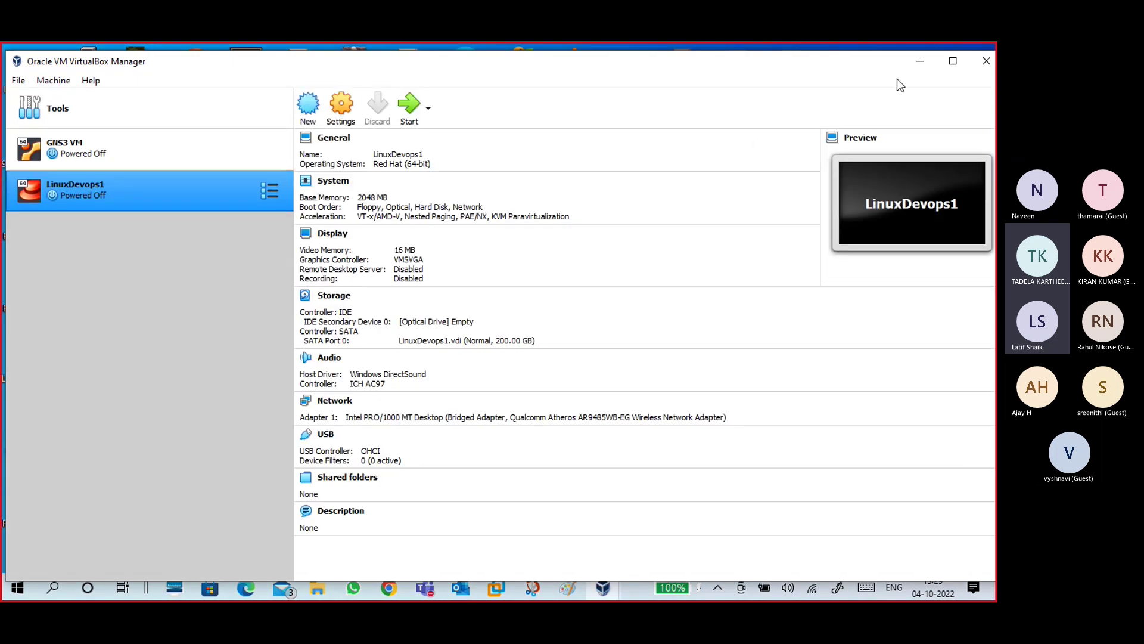
{"action": "left_click", "coordinate": [953, 60]}
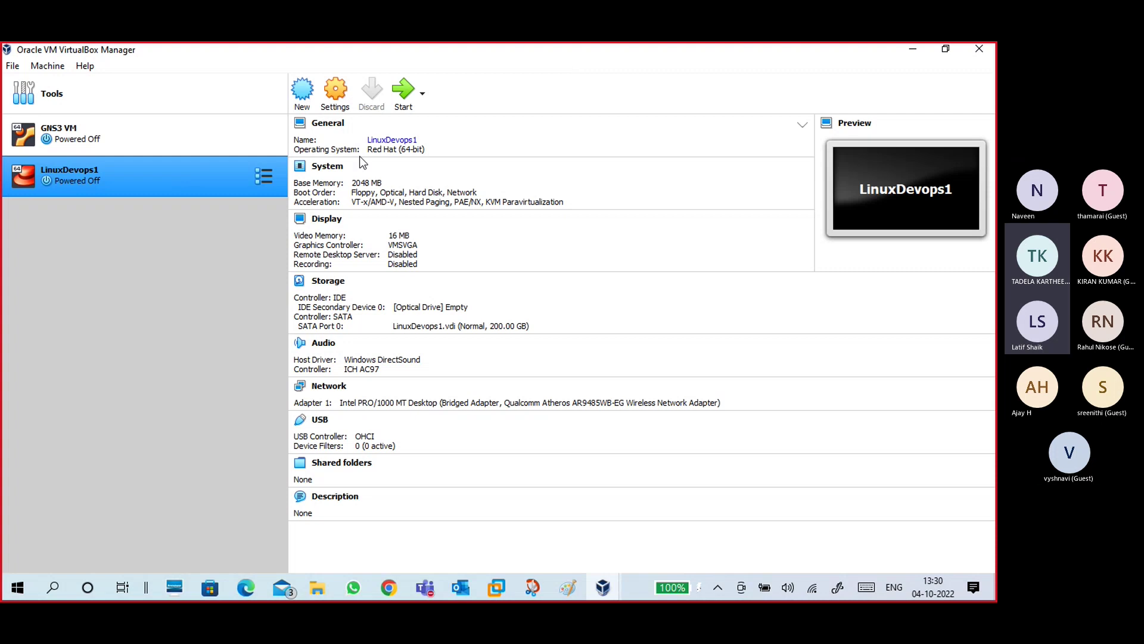
Select the LinuxDevops1 machine and open the Create Virtual Machine dialog in VirtualBox.
{"action": "left_click", "coordinate": [130, 128]}
{"action": "left_click", "coordinate": [132, 180]}
{"action": "left_click", "coordinate": [302, 92]}
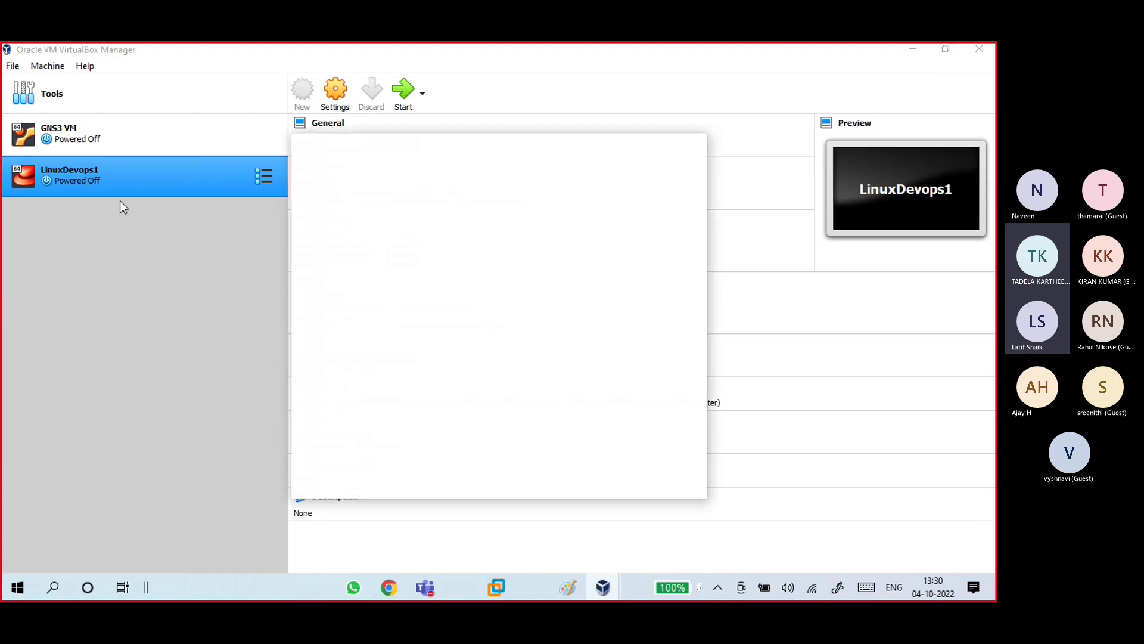
{"action": "left_click_drag", "start_coordinate": [494, 107], "coordinate": [492, 106]}
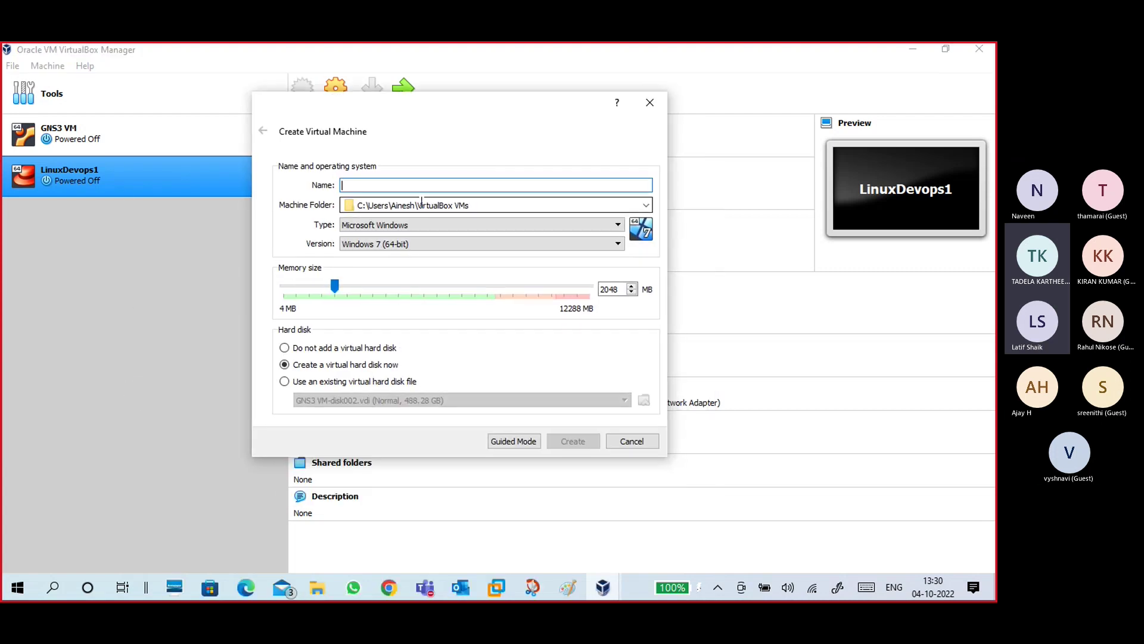
Try the operating system types Mac OS X and Other for the new VirtualBox machine.
{"action": "left_click", "coordinate": [418, 227]}
{"action": "left_click", "coordinate": [396, 237]}
{"action": "left_click", "coordinate": [394, 228]}
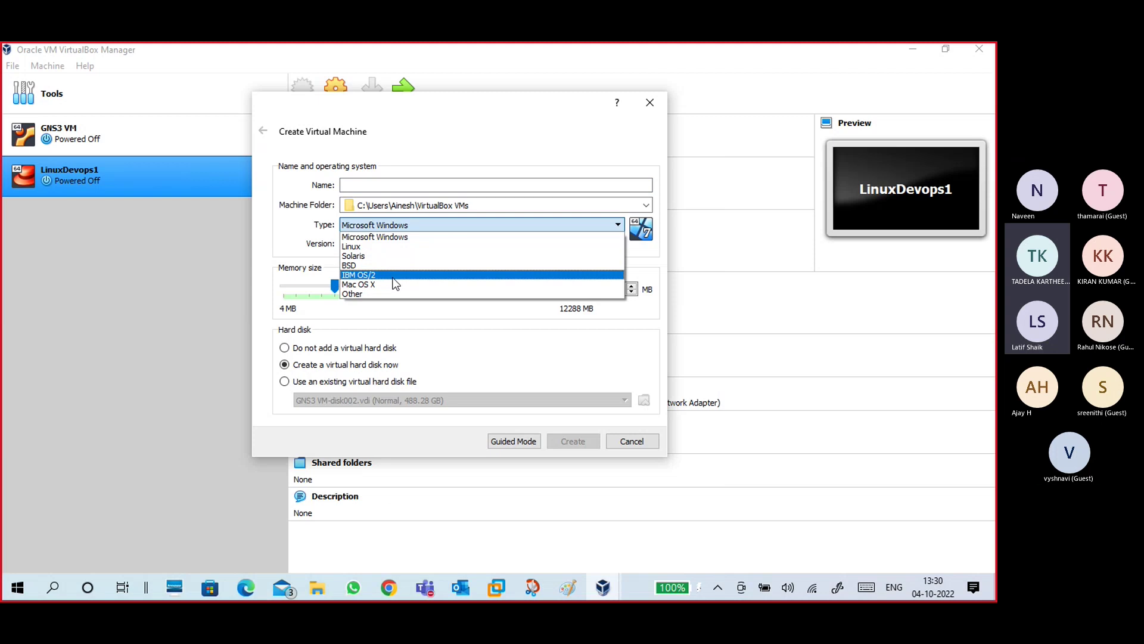
{"action": "left_click", "coordinate": [395, 284]}
{"action": "left_click", "coordinate": [395, 229]}
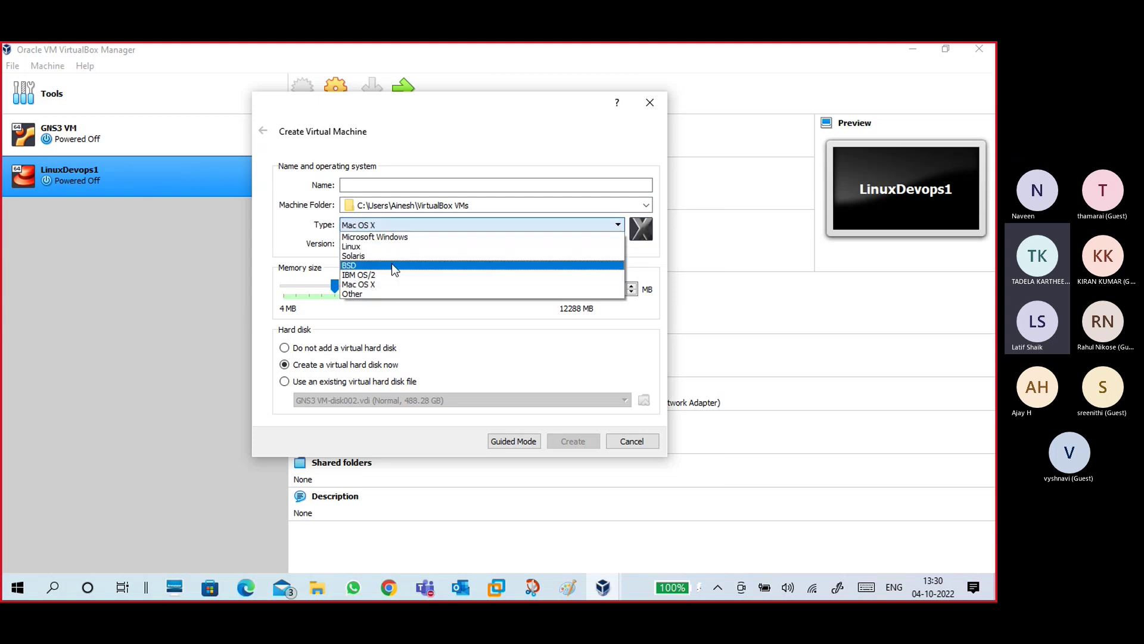
{"action": "left_click", "coordinate": [391, 298]}
{"action": "left_click", "coordinate": [397, 230]}
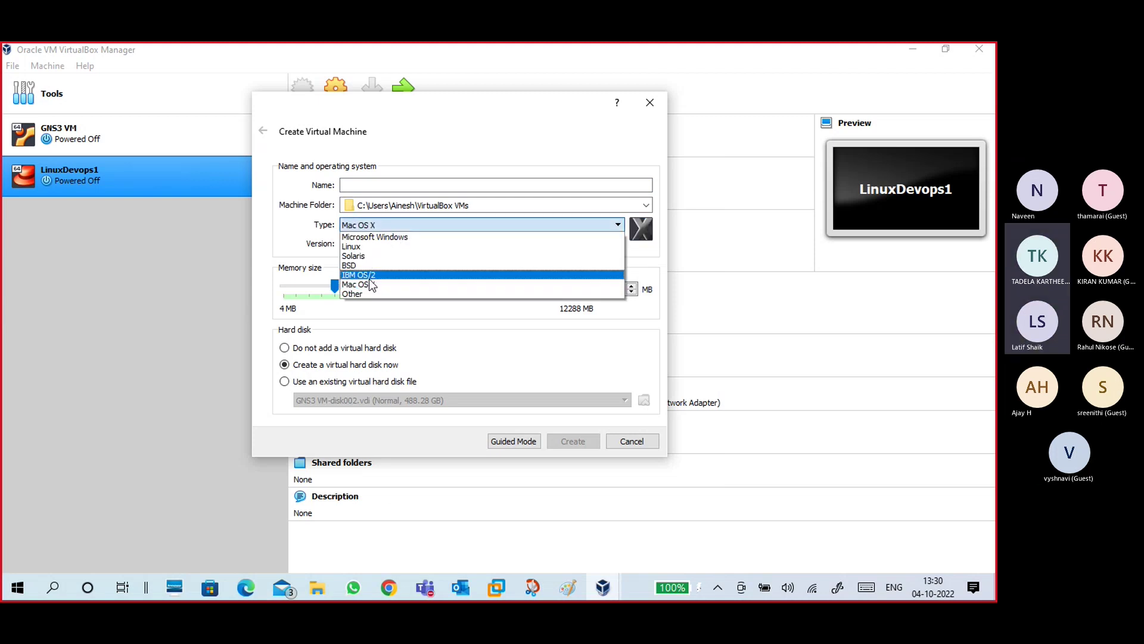
{"action": "left_click", "coordinate": [363, 292]}
Set the operating system type to Microsoft Windows, view the available Windows versions, and cancel creating the machine.
{"action": "left_click", "coordinate": [420, 225]}
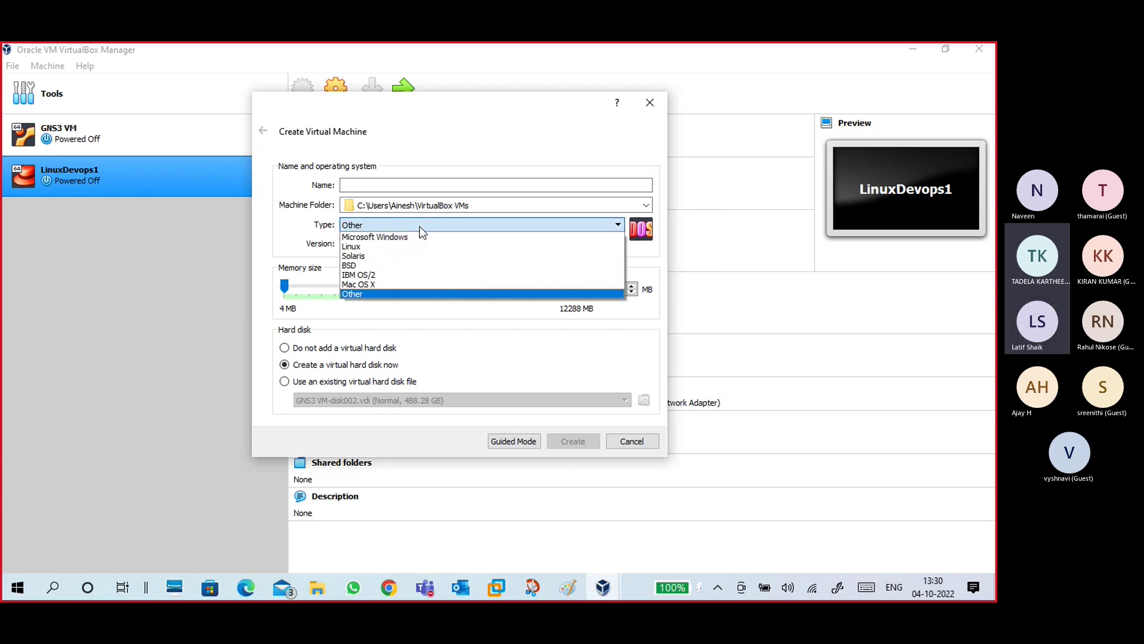
{"action": "left_click", "coordinate": [423, 236]}
{"action": "left_click", "coordinate": [427, 241]}
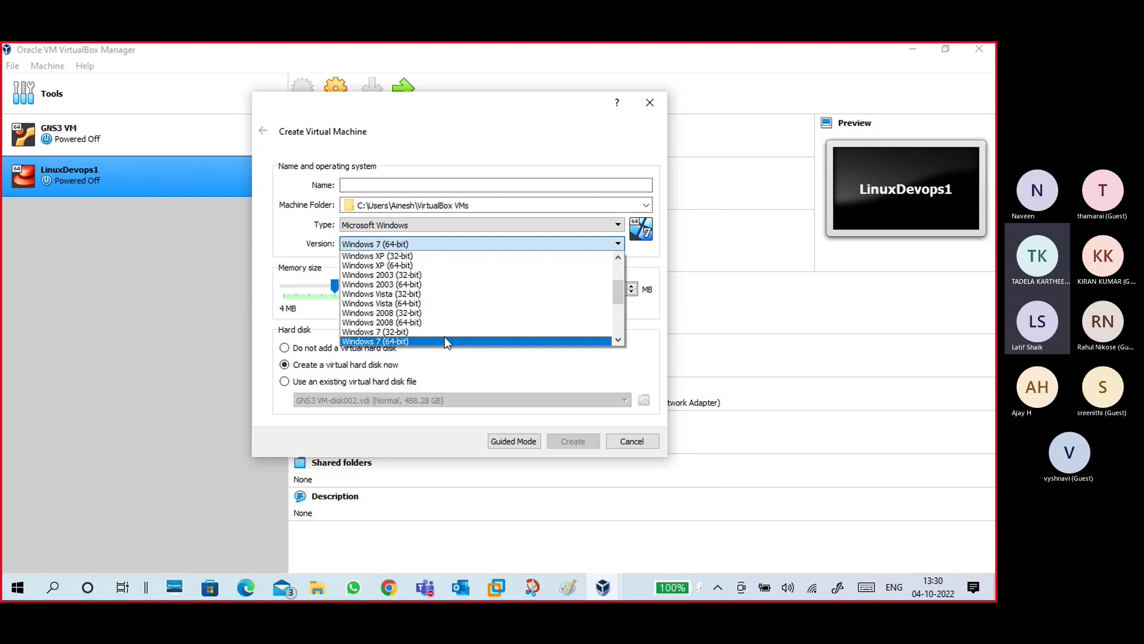
{"action": "left_click", "coordinate": [209, 229]}
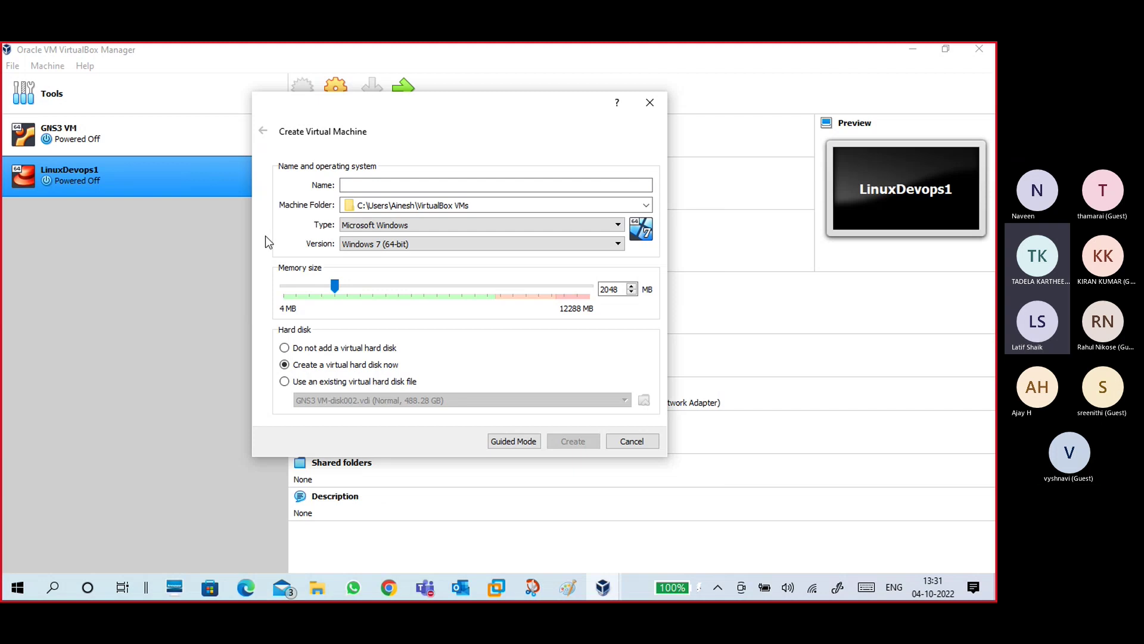
{"action": "left_click", "coordinate": [632, 441]}
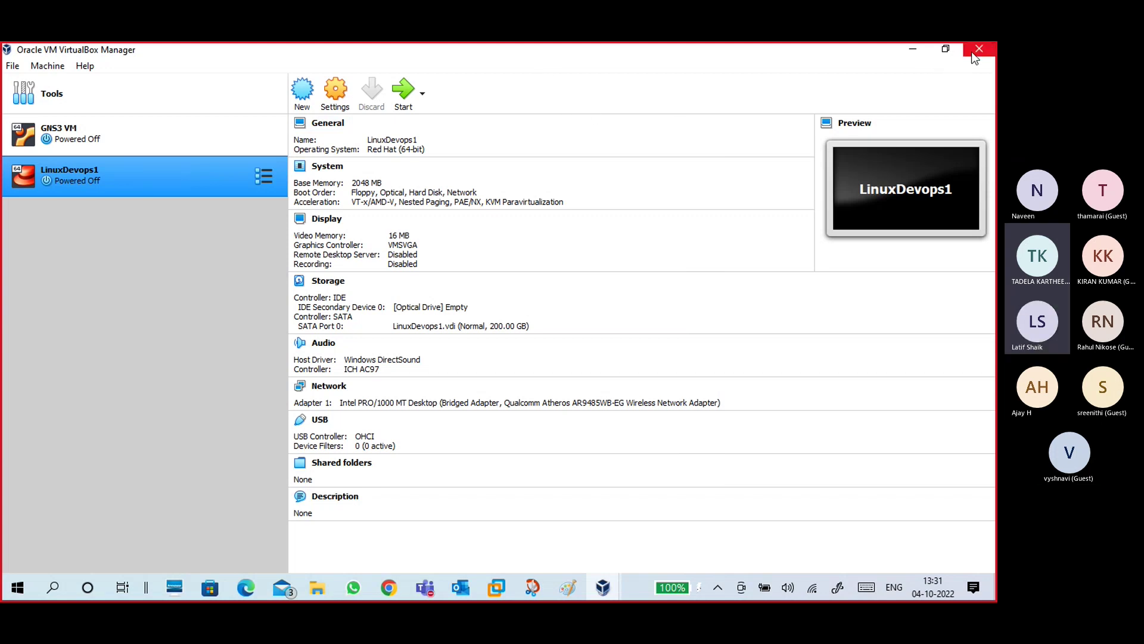
Close VirtualBox Manager and show the HCL-SD-Win10 machine in VMware Workstation.
{"action": "left_click", "coordinate": [946, 48]}
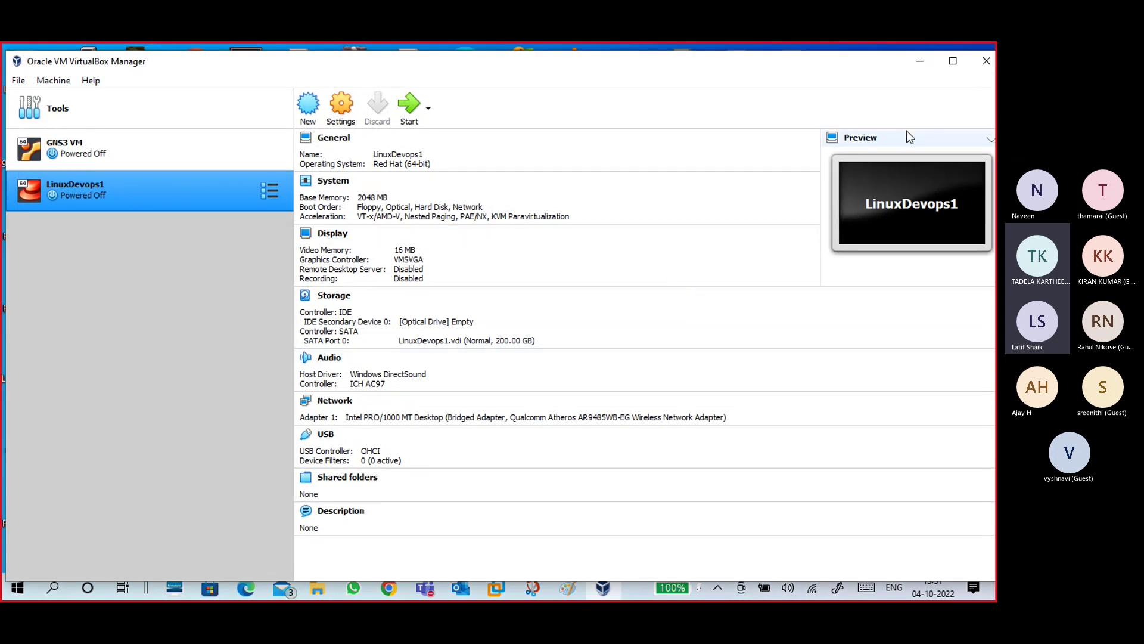
{"action": "left_click", "coordinate": [982, 67]}
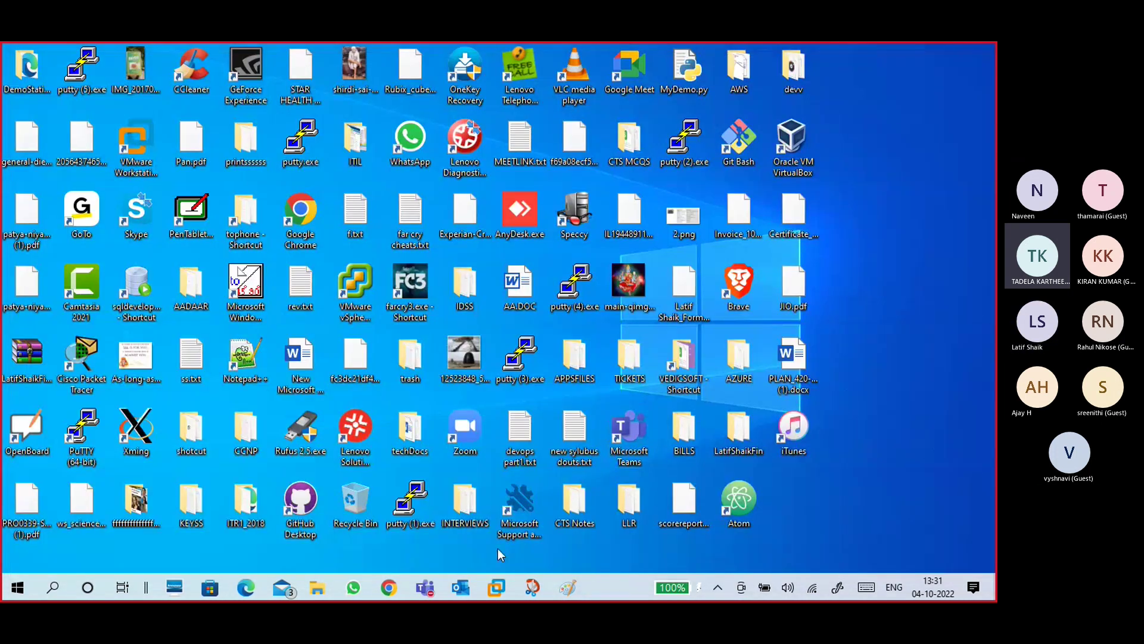
{"action": "mouse_move", "coordinate": [506, 587]}
{"action": "left_click", "coordinate": [575, 501]}
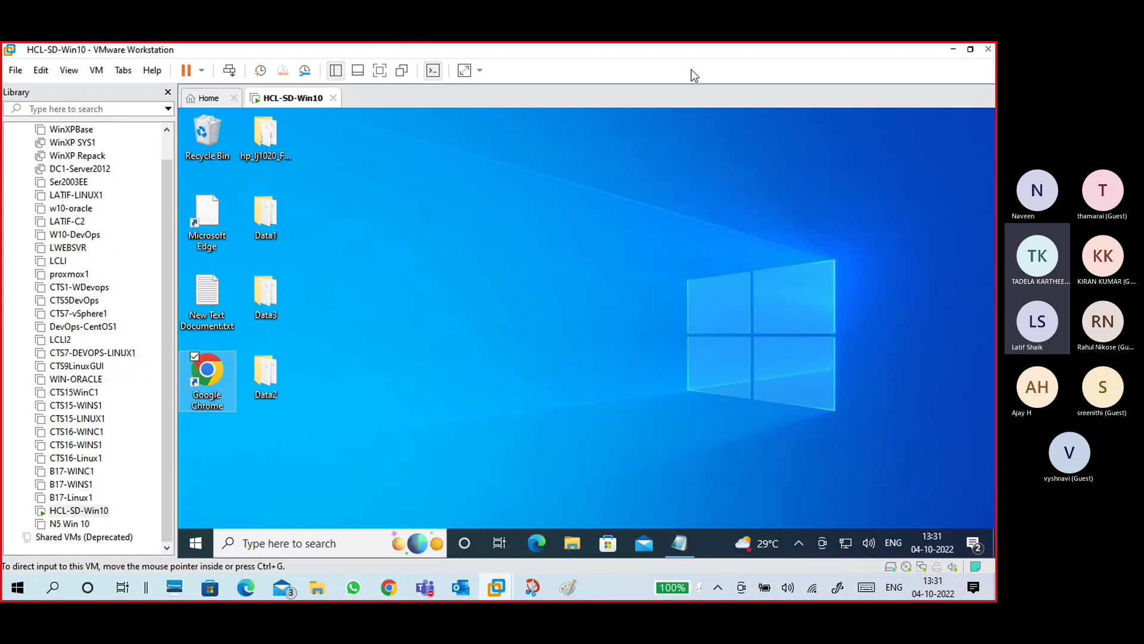
{"action": "left_click", "coordinate": [949, 50]}
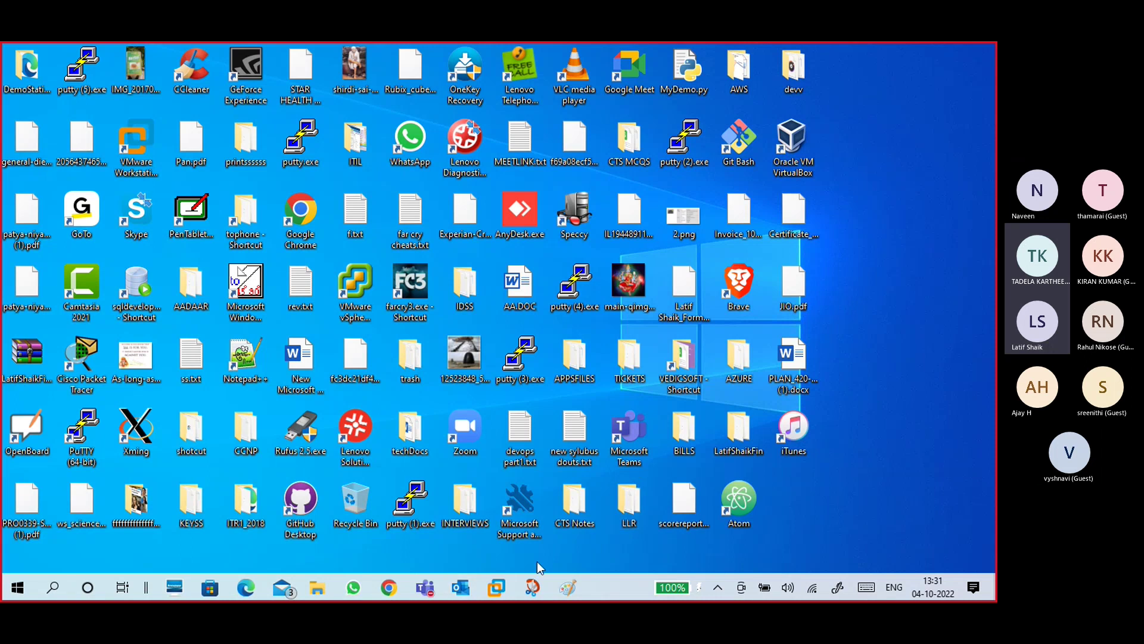
Open Task Manager and show the CPU performance details.
{"action": "right_click", "coordinate": [610, 589]}
{"action": "left_click", "coordinate": [624, 516]}
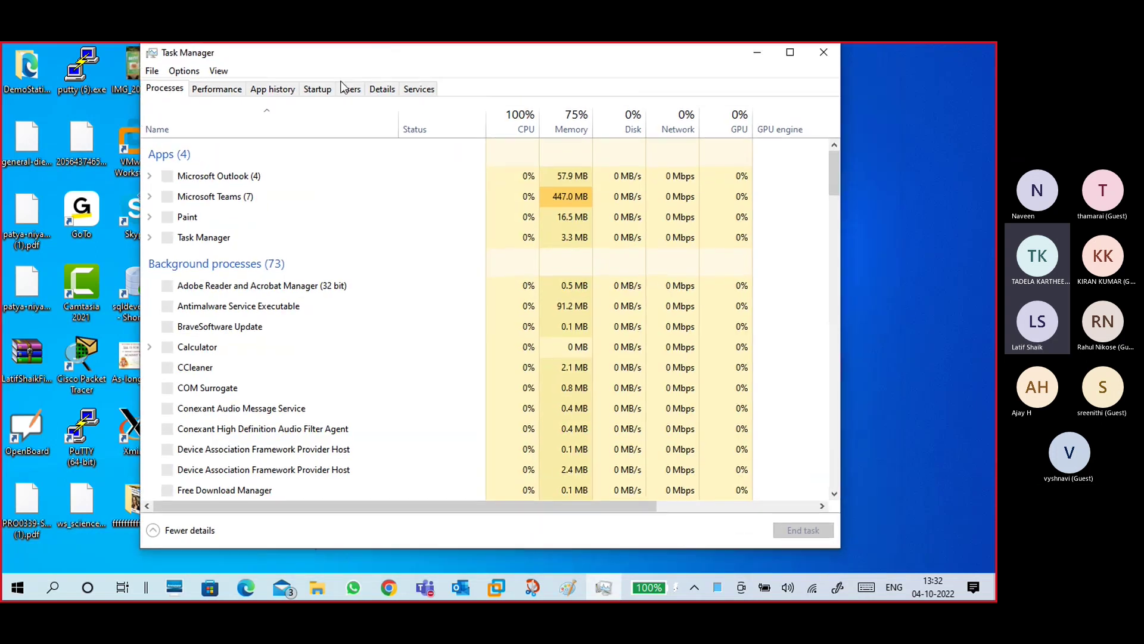
{"action": "left_click", "coordinate": [216, 89]}
{"action": "left_click", "coordinate": [210, 131]}
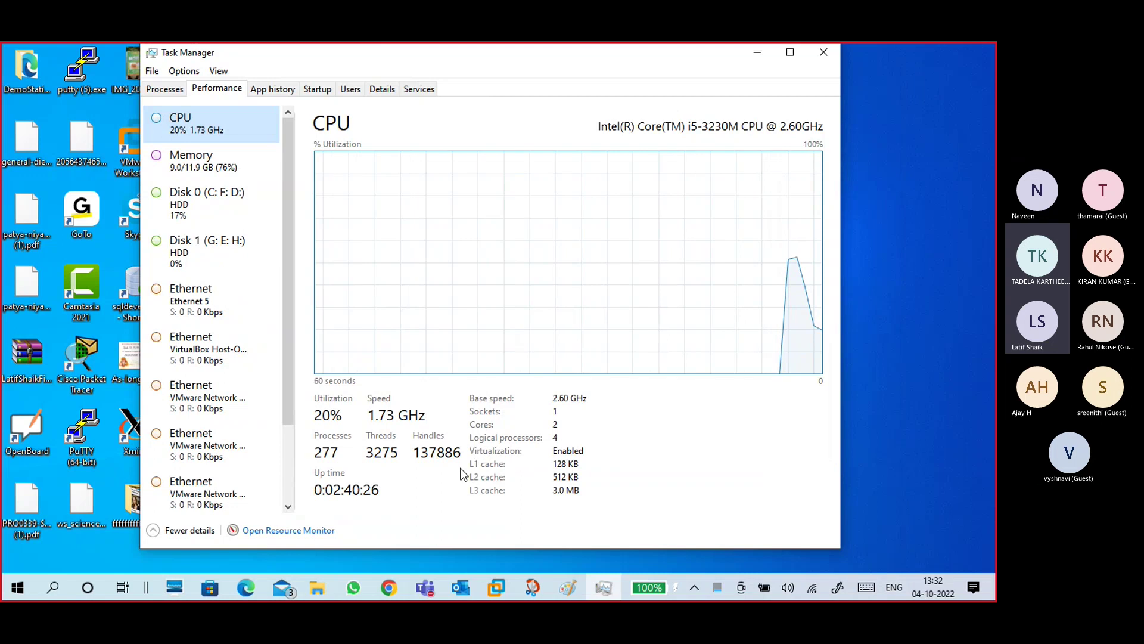
Switch to Snip & Sketch and capture a rectangular snip of the whole Task Manager window.
{"action": "left_click", "coordinate": [536, 589]}
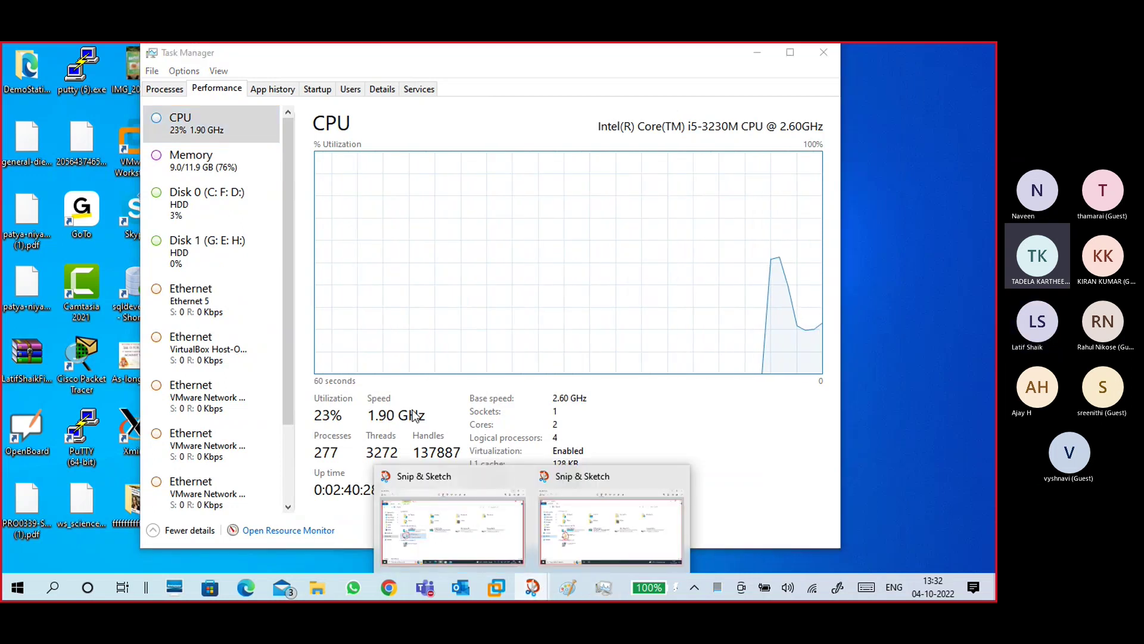
{"action": "left_click", "coordinate": [480, 516]}
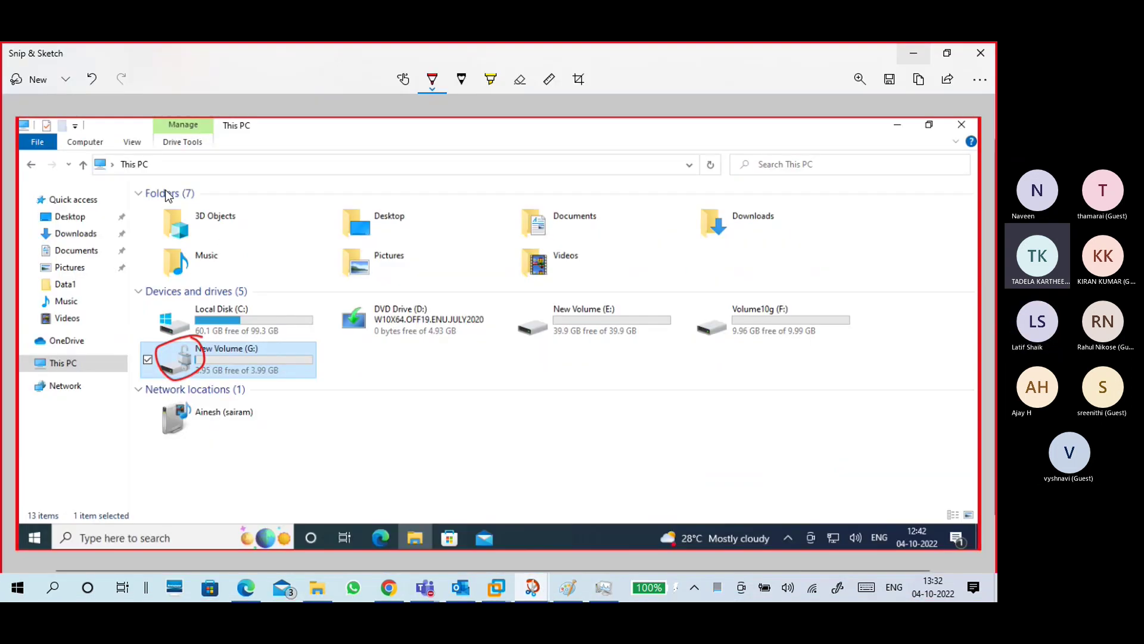
{"action": "left_click", "coordinate": [66, 83]}
{"action": "left_click", "coordinate": [61, 119]}
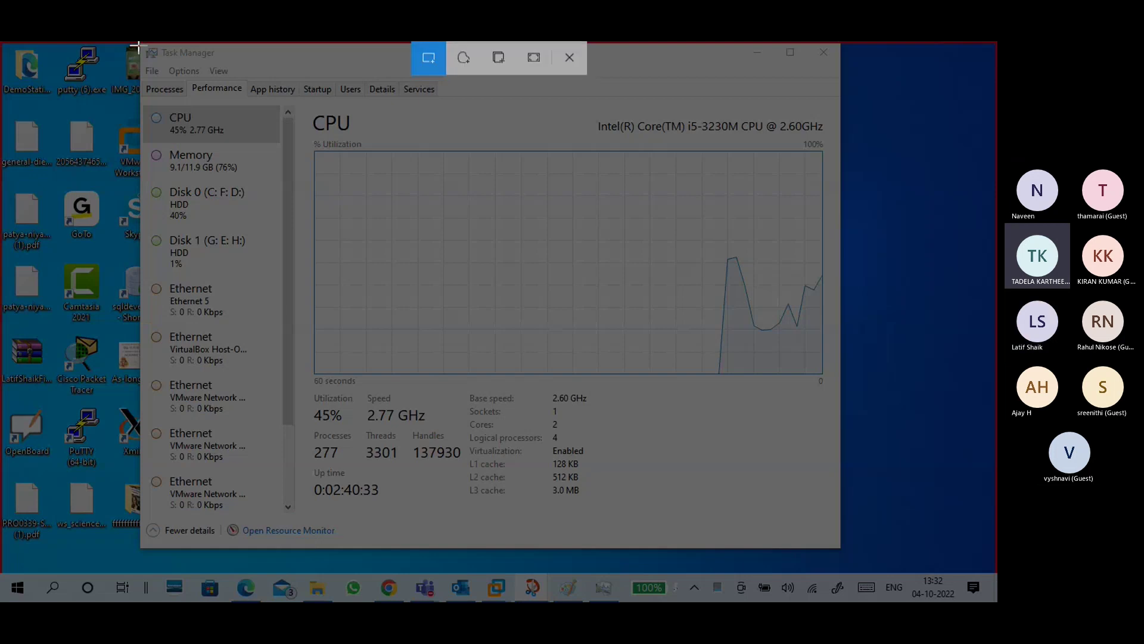
{"action": "left_click_drag", "start_coordinate": [137, 45], "coordinate": [842, 547]}
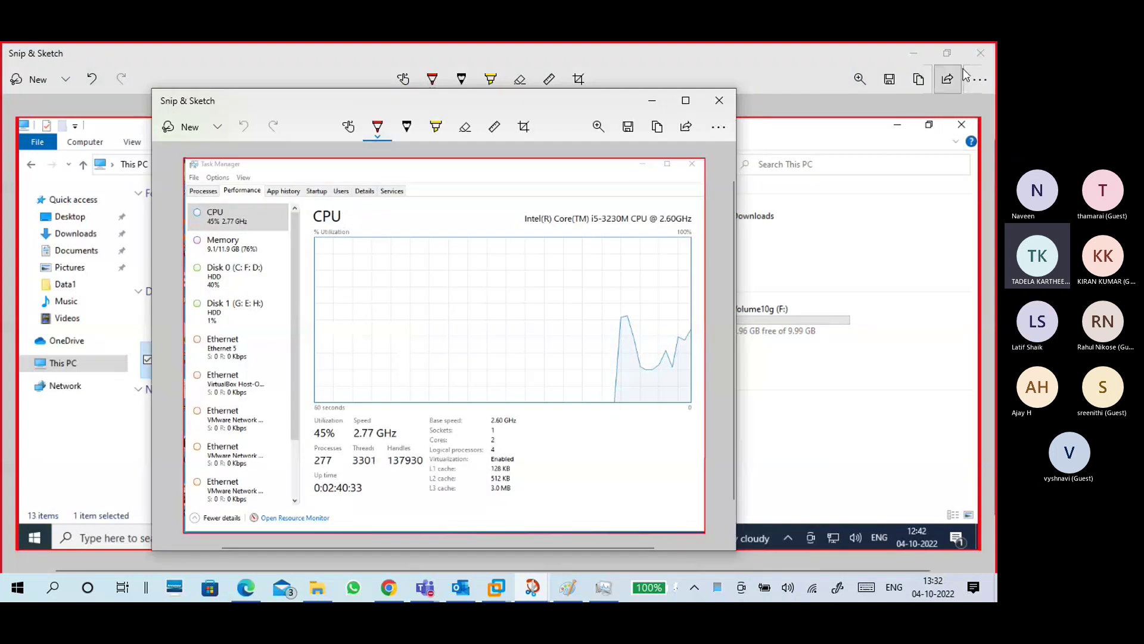
Close the old This PC snip, maximize the new one, and circle the Virtualization: Enabled line with the red pen.
{"action": "left_click", "coordinate": [980, 52]}
{"action": "left_click", "coordinate": [686, 101]}
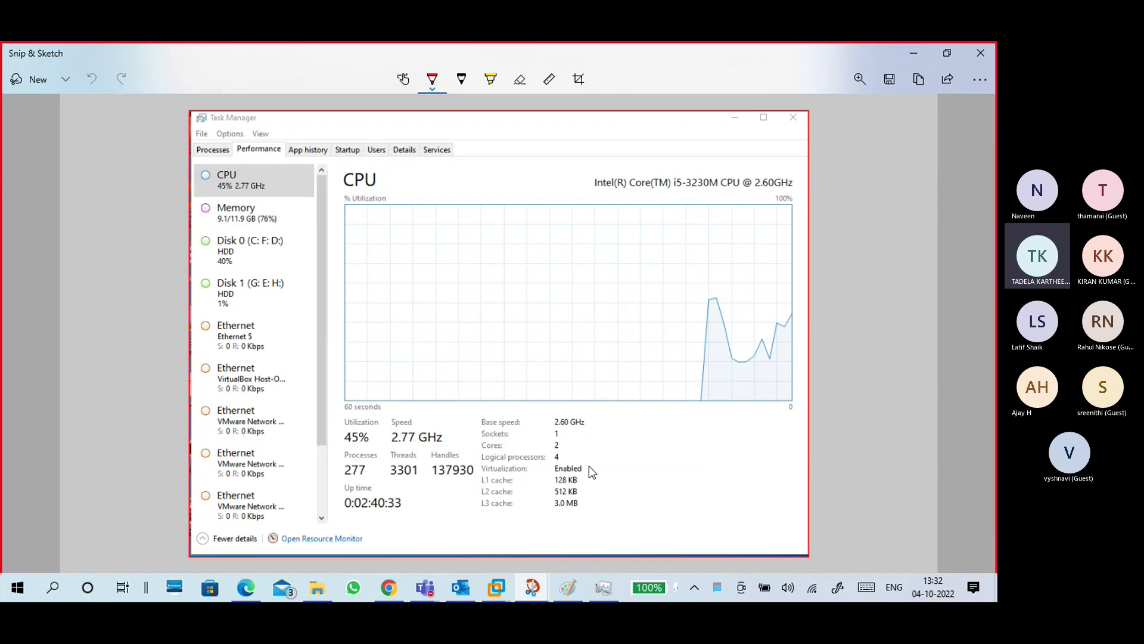
{"action": "left_click_drag", "start_coordinate": [607, 461], "coordinate": [607, 460]}
{"action": "mouse_move", "coordinate": [492, 461]}
{"action": "left_mouse_down"}
{"action": "mouse_move", "coordinate": [472, 474]}
{"action": "mouse_move", "coordinate": [494, 486]}
{"action": "mouse_move", "coordinate": [572, 482]}
{"action": "mouse_move", "coordinate": [584, 458]}
{"action": "mouse_move", "coordinate": [494, 451]}
{"action": "left_mouse_up"}
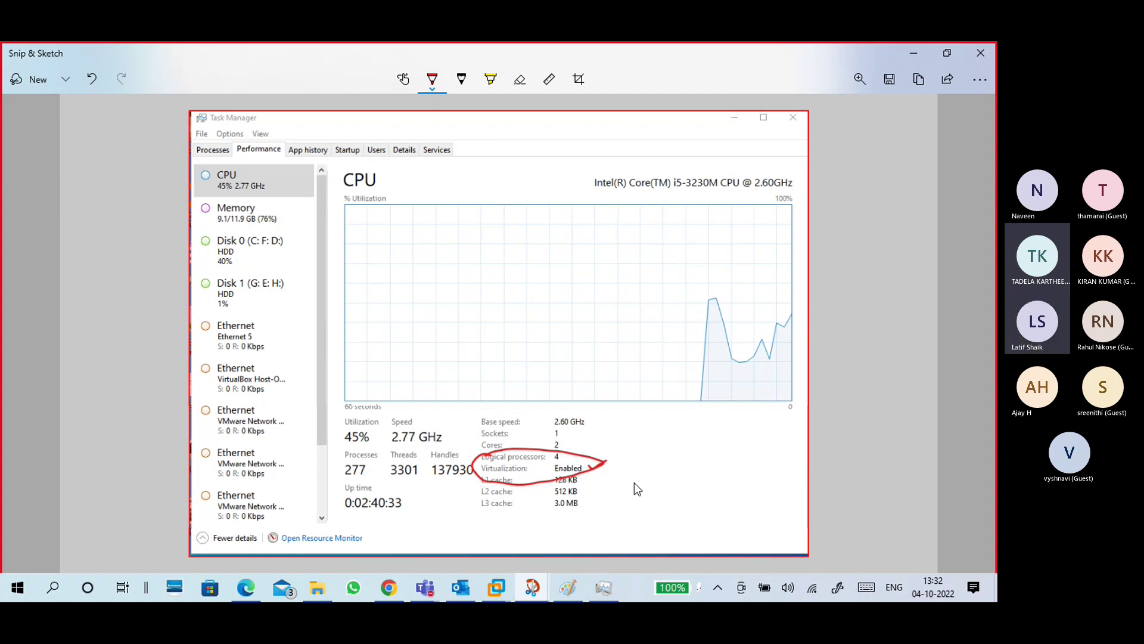
Add a red tick beside the circled Virtualization line on the snip and switch to the Paint diagram.
{"action": "left_click_drag", "start_coordinate": [608, 460], "coordinate": [634, 445]}
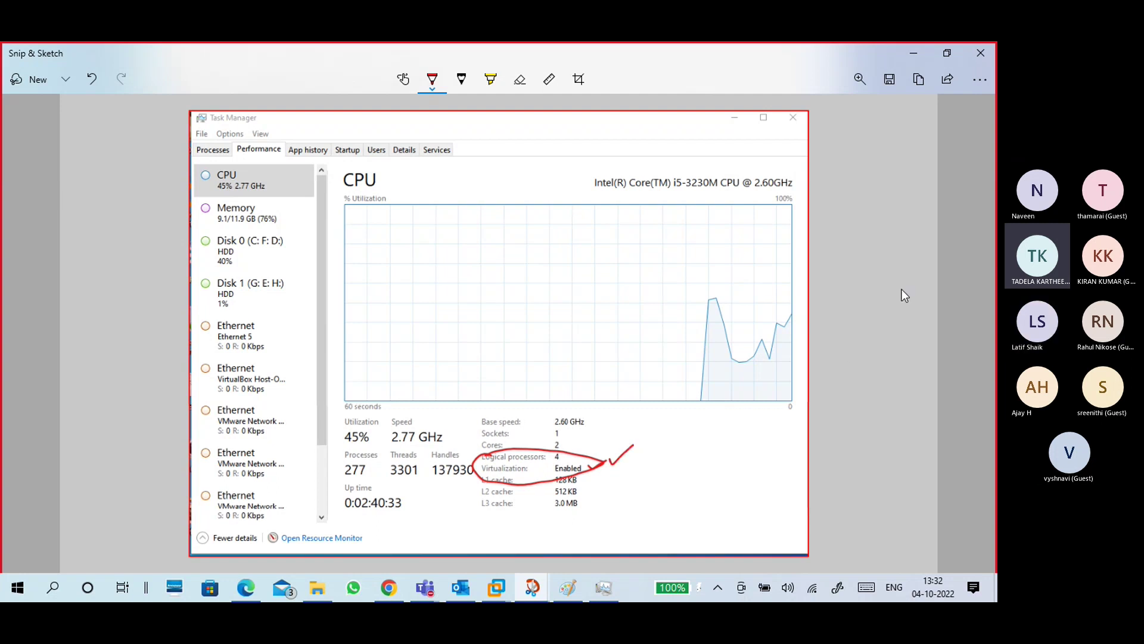
{"action": "left_click", "coordinate": [913, 53]}
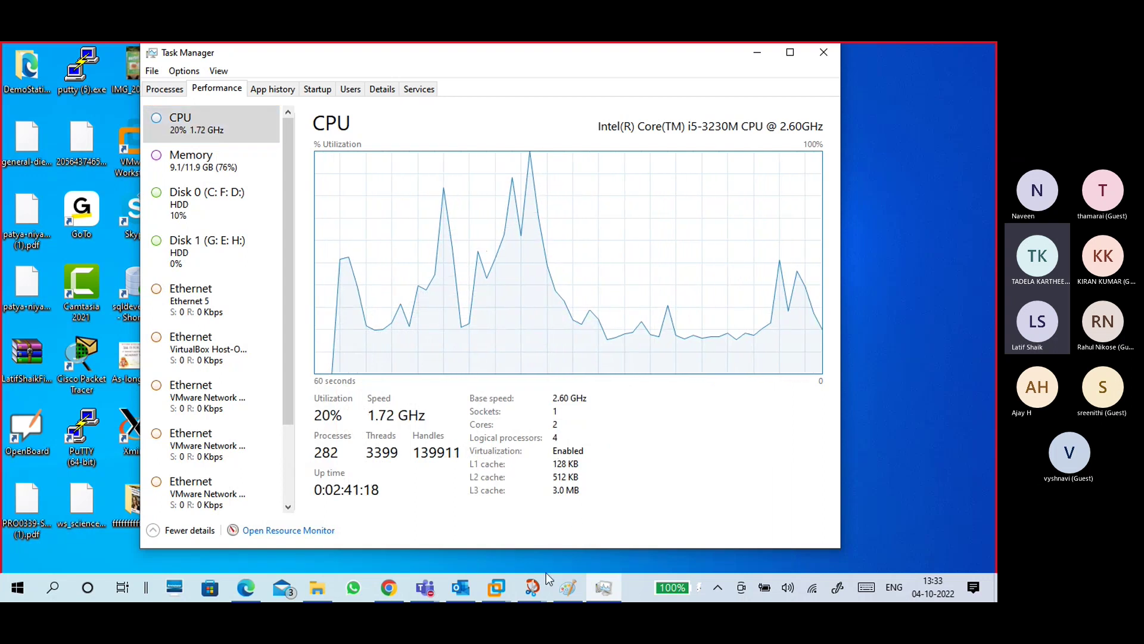
{"action": "left_click", "coordinate": [568, 588]}
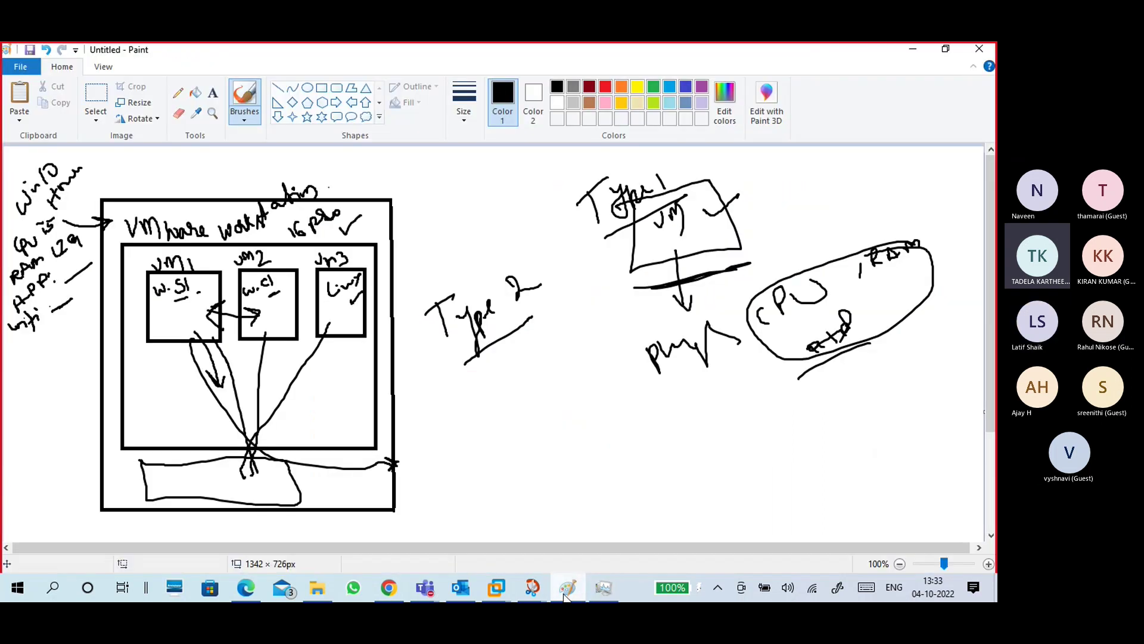
Return to the Task Manager snip and handwrite red notes beside the circled Virtualization line, with an arrow leading to the underlined word BIOS.
{"action": "mouse_move", "coordinate": [538, 593]}
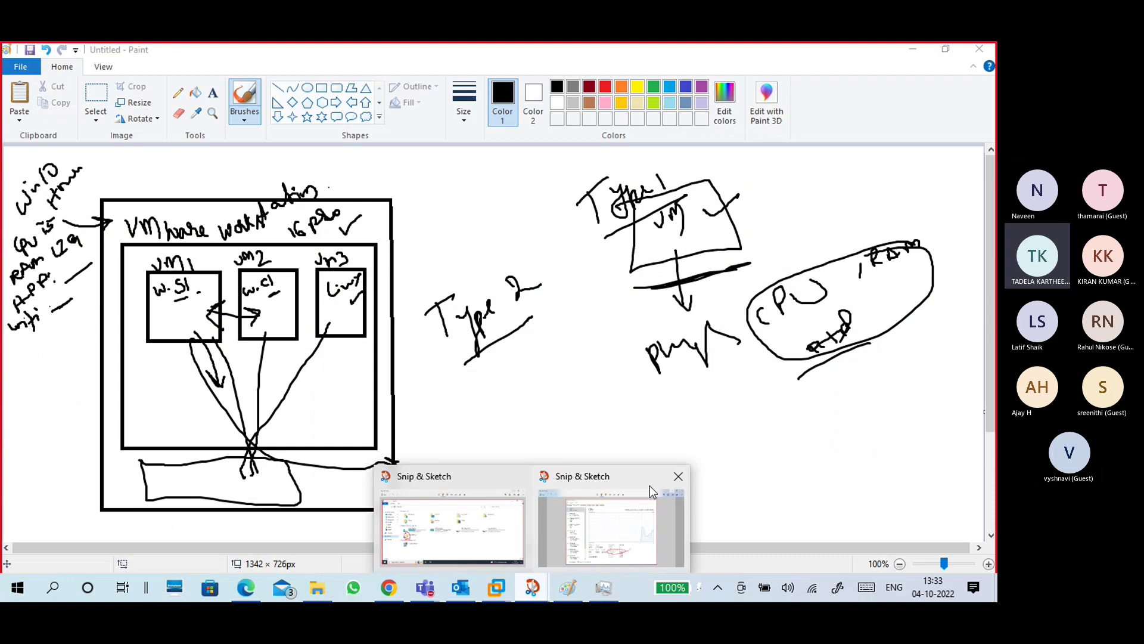
{"action": "left_click", "coordinate": [627, 513]}
{"action": "mouse_move", "coordinate": [611, 460]}
{"action": "left_mouse_down"}
{"action": "mouse_move", "coordinate": [641, 475]}
{"action": "mouse_move", "coordinate": [671, 423]}
{"action": "mouse_move", "coordinate": [679, 447]}
{"action": "mouse_move", "coordinate": [748, 392]}
{"action": "left_mouse_up"}
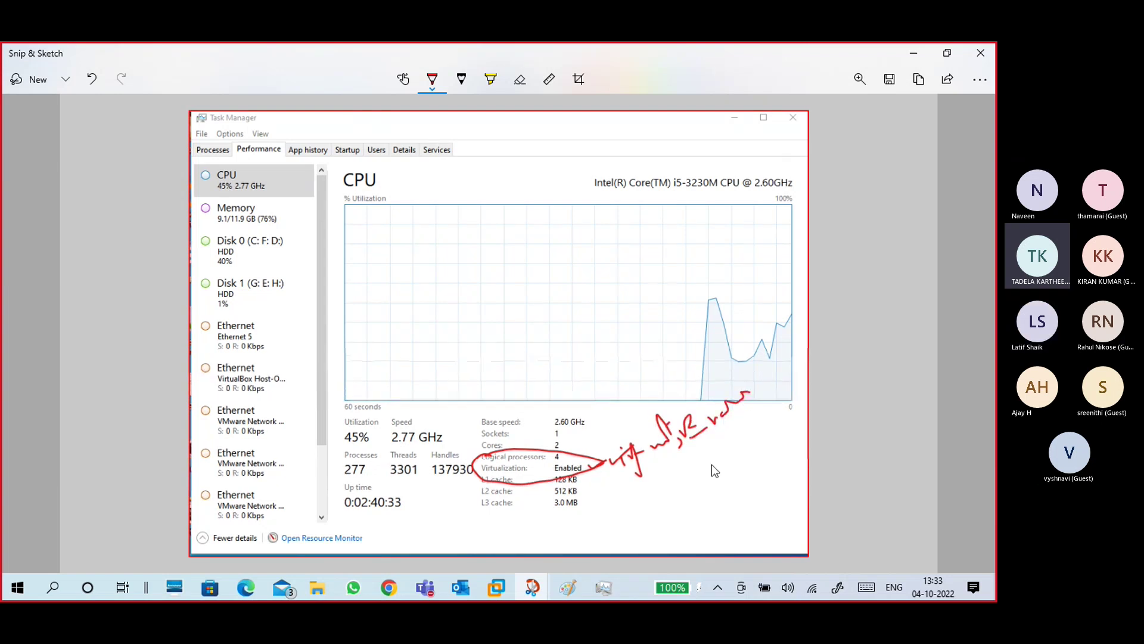
{"action": "mouse_move", "coordinate": [685, 474]}
{"action": "left_mouse_down"}
{"action": "mouse_move", "coordinate": [719, 457]}
{"action": "mouse_move", "coordinate": [727, 433]}
{"action": "left_mouse_up"}
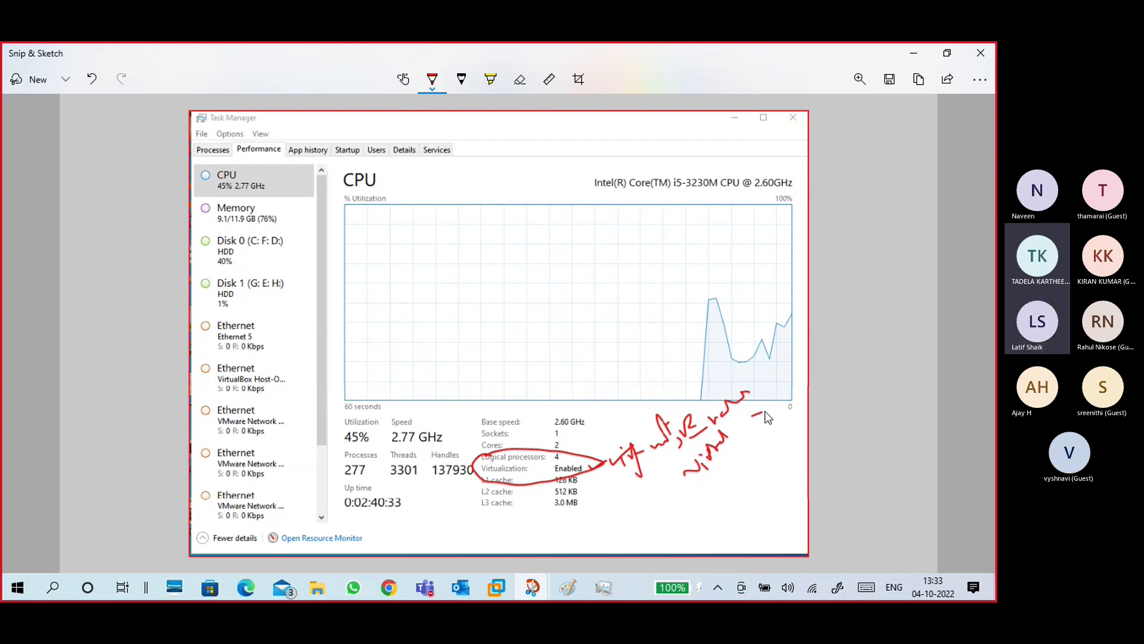
{"action": "mouse_move", "coordinate": [768, 417]}
{"action": "left_mouse_down"}
{"action": "mouse_move", "coordinate": [763, 399]}
{"action": "mouse_move", "coordinate": [791, 392]}
{"action": "mouse_move", "coordinate": [796, 420]}
{"action": "mouse_move", "coordinate": [803, 411]}
{"action": "left_mouse_up"}
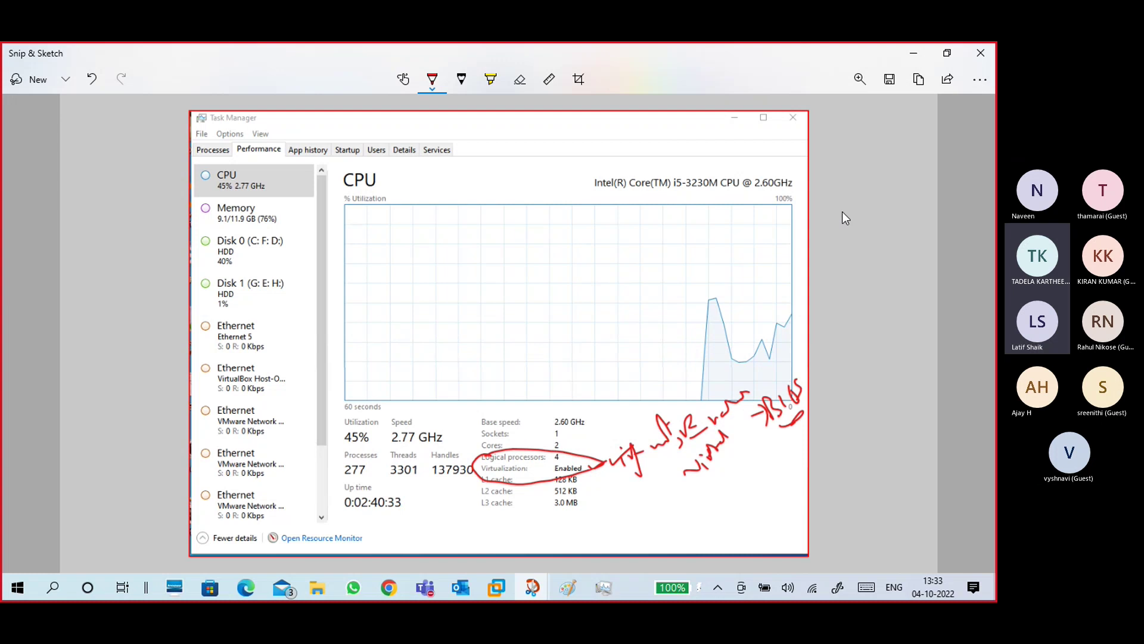
In the Paint diagram, circle Win10 Home and label it Host OS, and write Guest OS with arrows to the three VM boxes.
{"action": "left_click", "coordinate": [913, 53]}
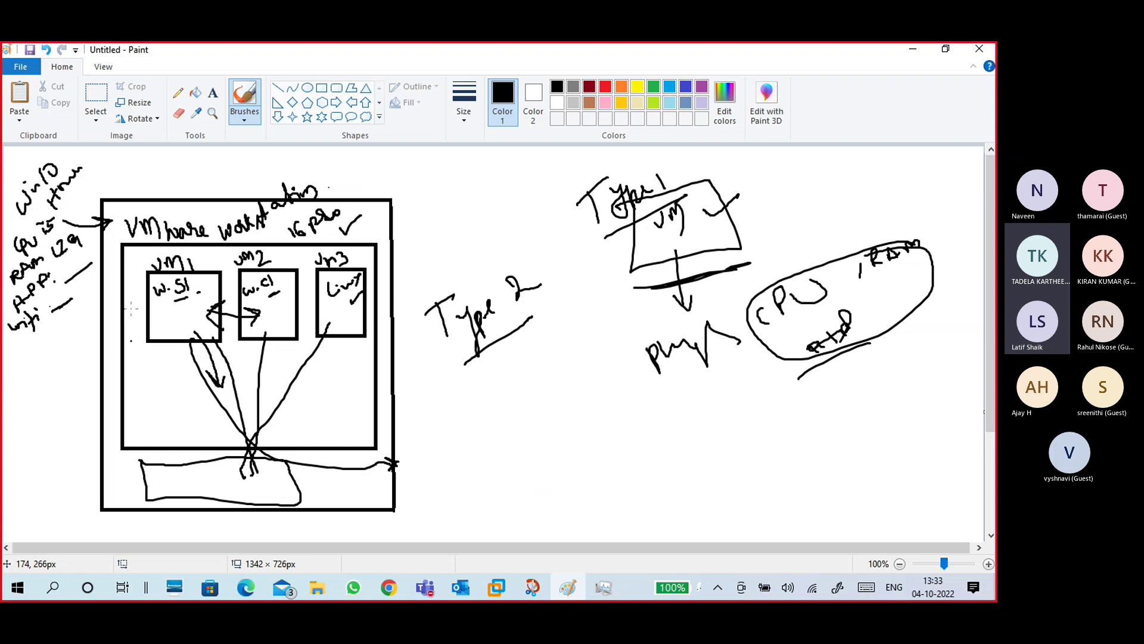
{"action": "mouse_move", "coordinate": [58, 152]}
{"action": "left_mouse_down"}
{"action": "mouse_move", "coordinate": [7, 184]}
{"action": "mouse_move", "coordinate": [66, 218]}
{"action": "mouse_move", "coordinate": [95, 170]}
{"action": "mouse_move", "coordinate": [83, 201]}
{"action": "mouse_move", "coordinate": [158, 154]}
{"action": "mouse_move", "coordinate": [197, 169]}
{"action": "left_mouse_up"}
{"action": "left_click_drag", "start_coordinate": [62, 351], "coordinate": [166, 308]}
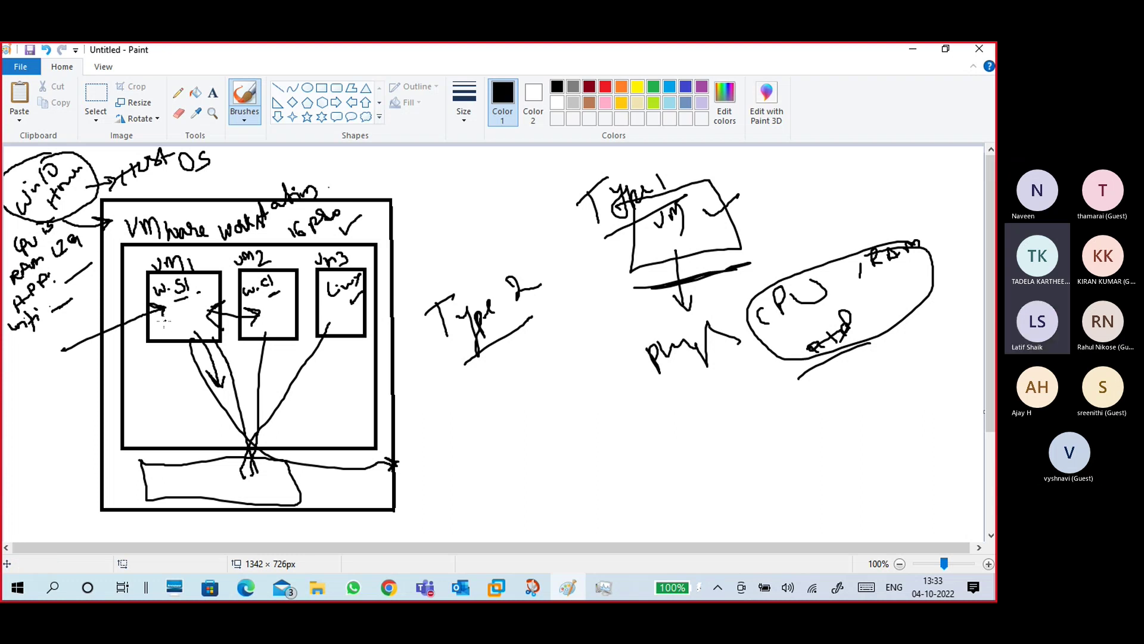
{"action": "mouse_move", "coordinate": [15, 362]}
{"action": "left_mouse_down"}
{"action": "mouse_move", "coordinate": [7, 374]}
{"action": "mouse_move", "coordinate": [22, 384]}
{"action": "mouse_move", "coordinate": [62, 340]}
{"action": "mouse_move", "coordinate": [267, 314]}
{"action": "mouse_move", "coordinate": [237, 332]}
{"action": "left_mouse_up"}
{"action": "mouse_move", "coordinate": [65, 348]}
{"action": "left_mouse_down"}
{"action": "mouse_move", "coordinate": [331, 307]}
{"action": "mouse_move", "coordinate": [325, 321]}
{"action": "left_mouse_up"}
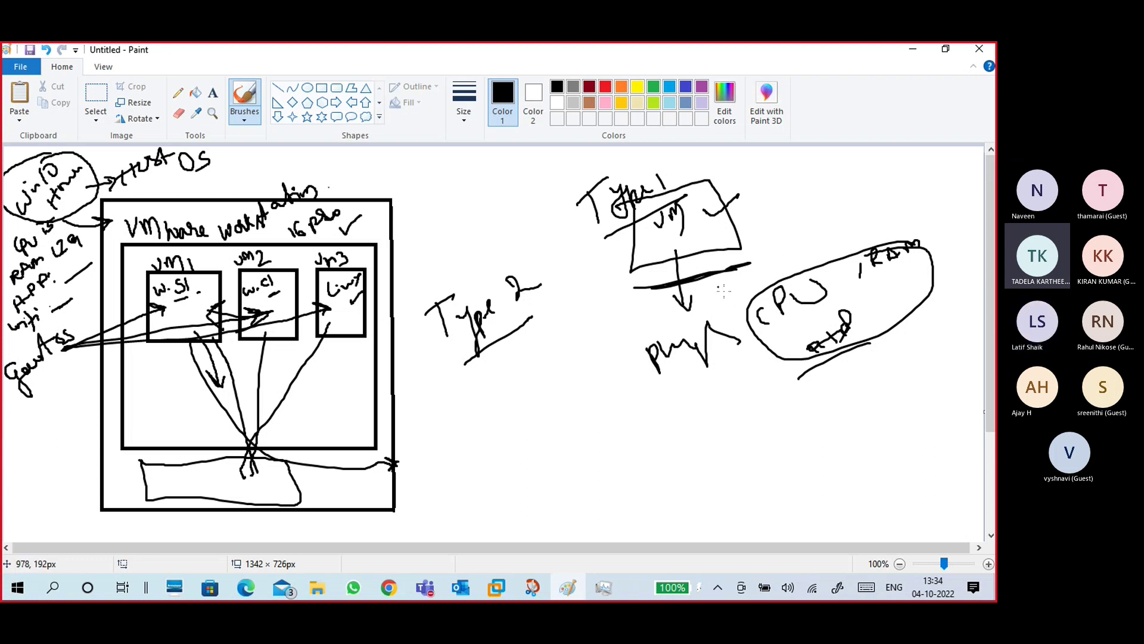
Minimize the Paint diagram and close Task Manager and the This PC snip.
{"action": "left_click", "coordinate": [910, 48]}
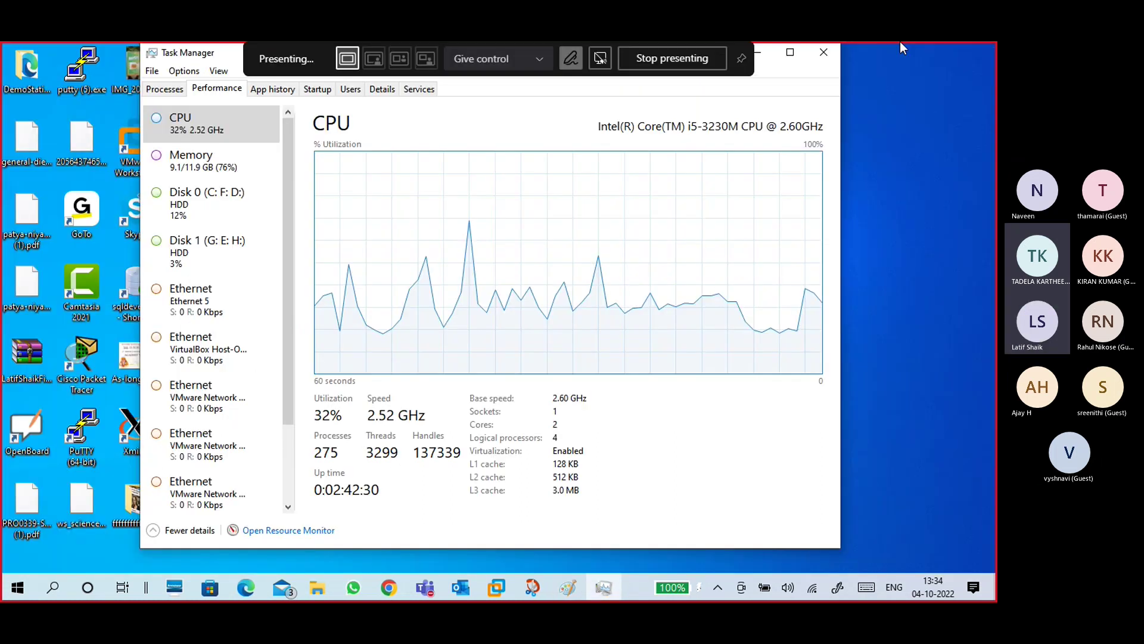
{"action": "left_click", "coordinate": [823, 52]}
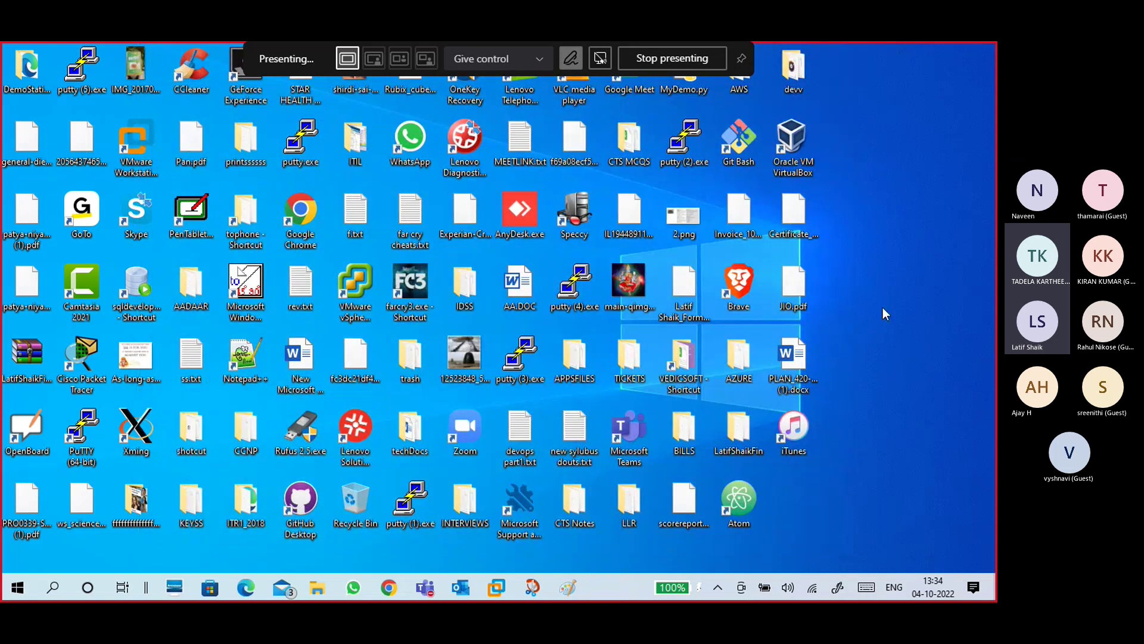
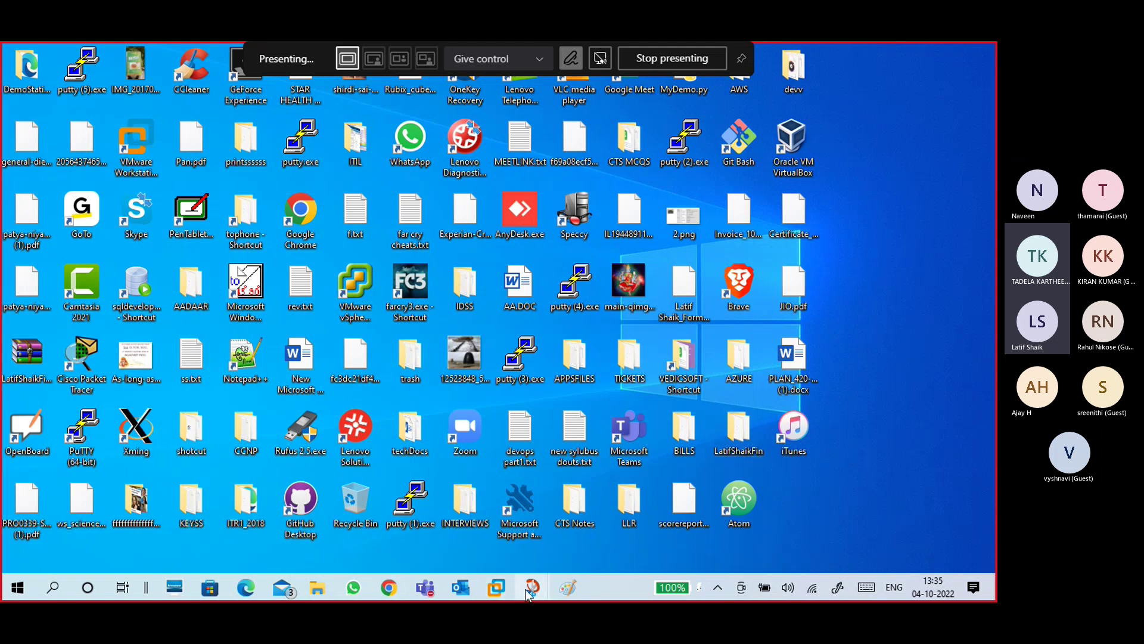
{"action": "mouse_move", "coordinate": [532, 587]}
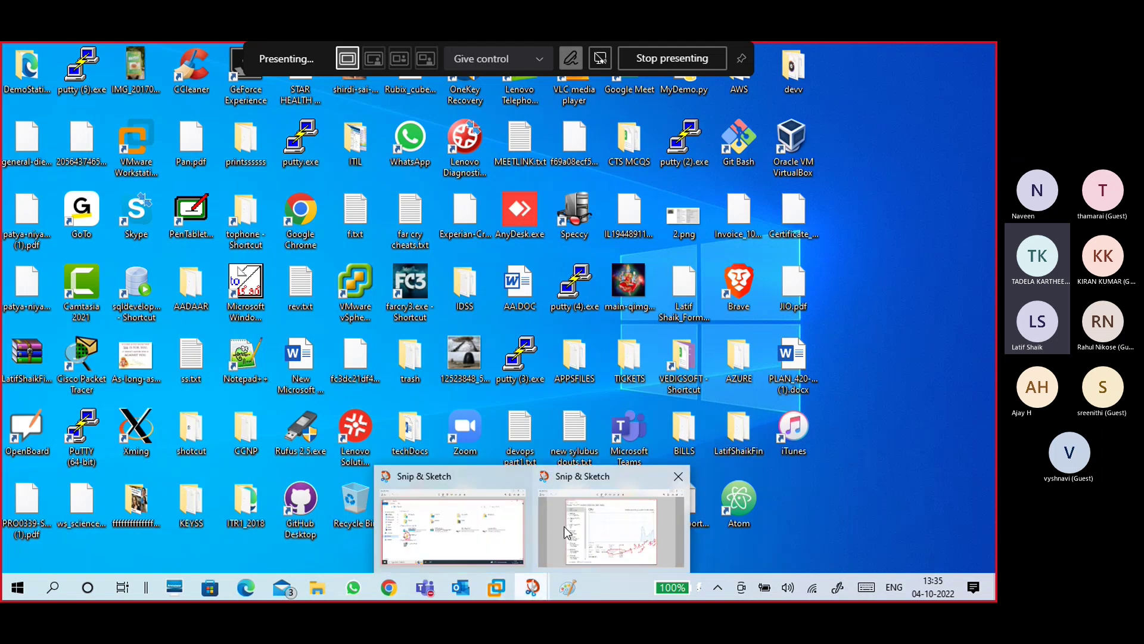
{"action": "left_click", "coordinate": [520, 477]}
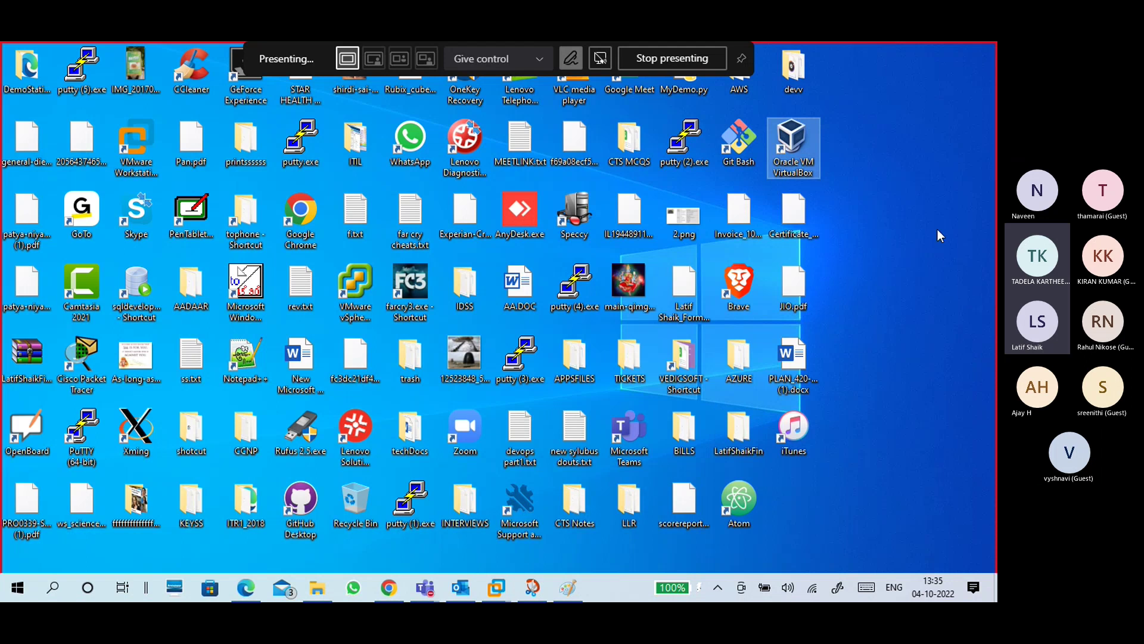
Switch to Microsoft Teams and bring up the meeting window with the participants list.
{"action": "mouse_move", "coordinate": [436, 587]}
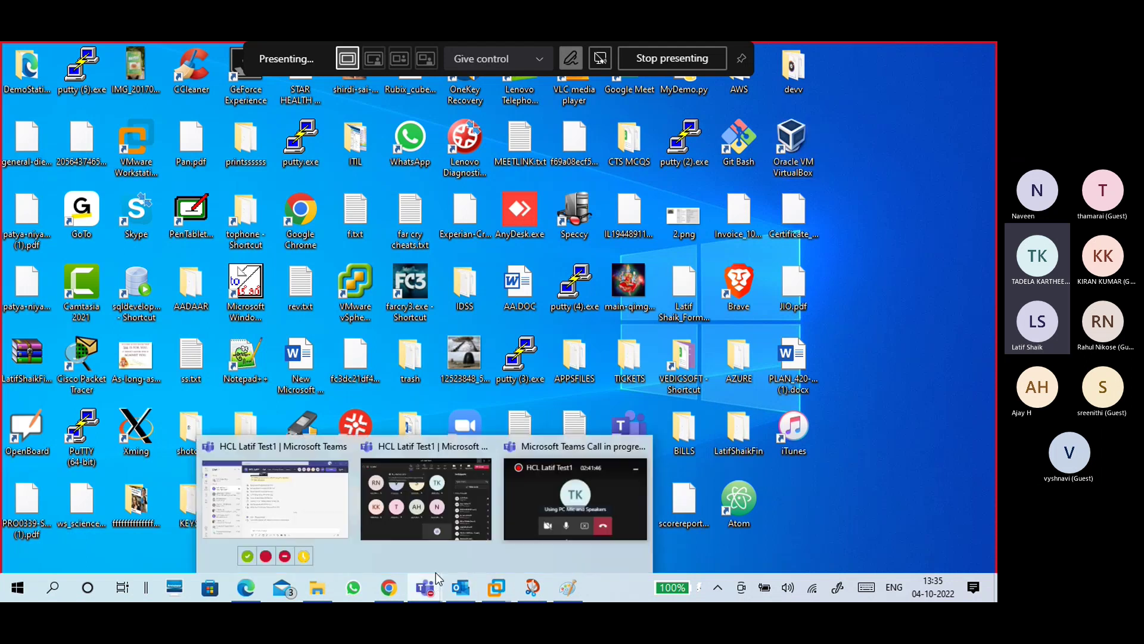
{"action": "left_click", "coordinate": [430, 520]}
{"action": "left_click_drag", "start_coordinate": [867, 83], "coordinate": [804, 88]}
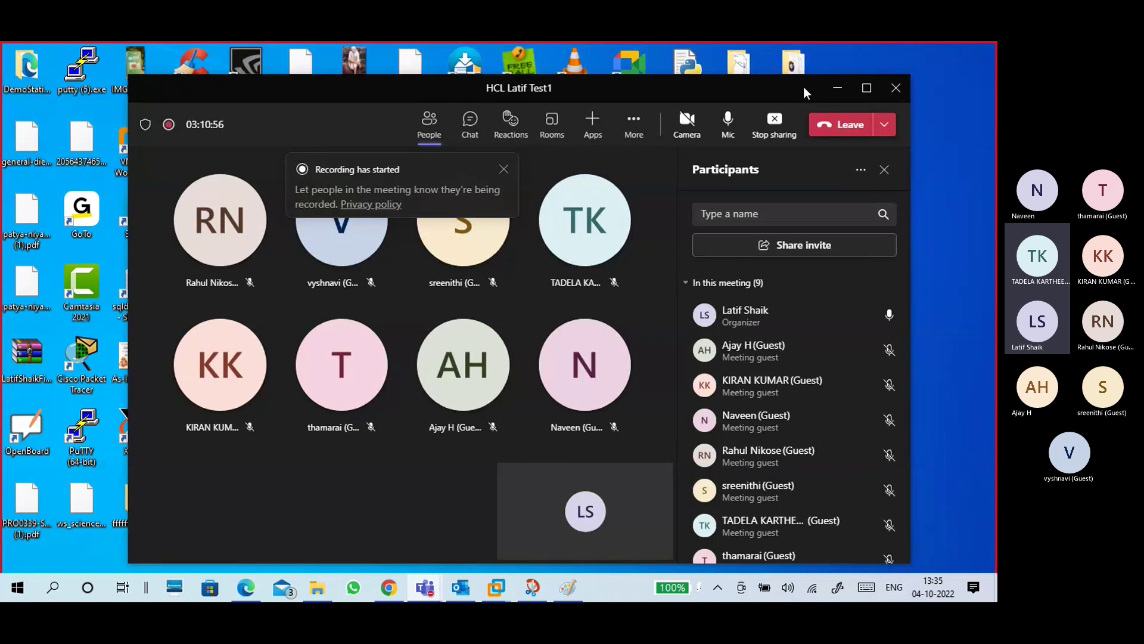